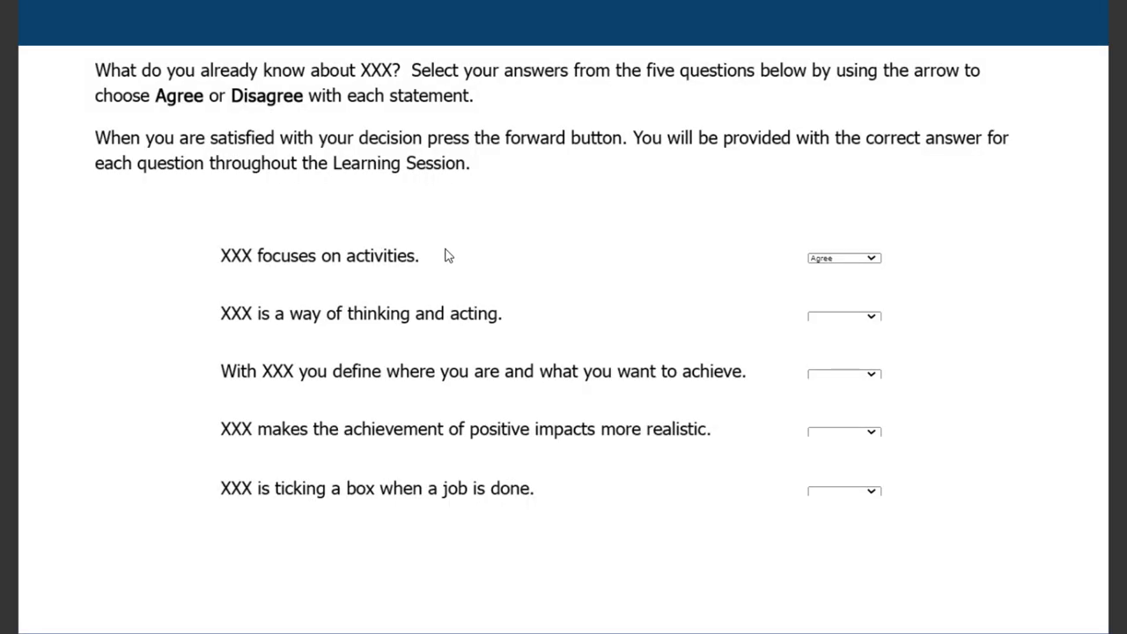
# - In the preview, answer statements two to five Disagree, Agree, Disagree and Agree from the dropdowns
pyautogui.click(874, 318)
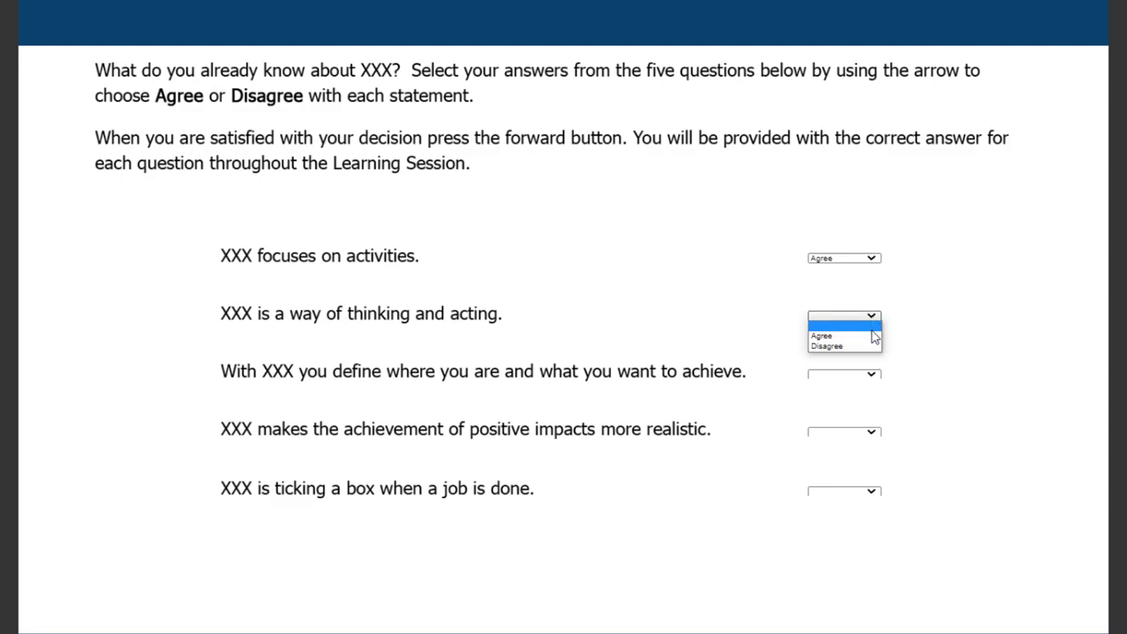
pyautogui.click(868, 353)
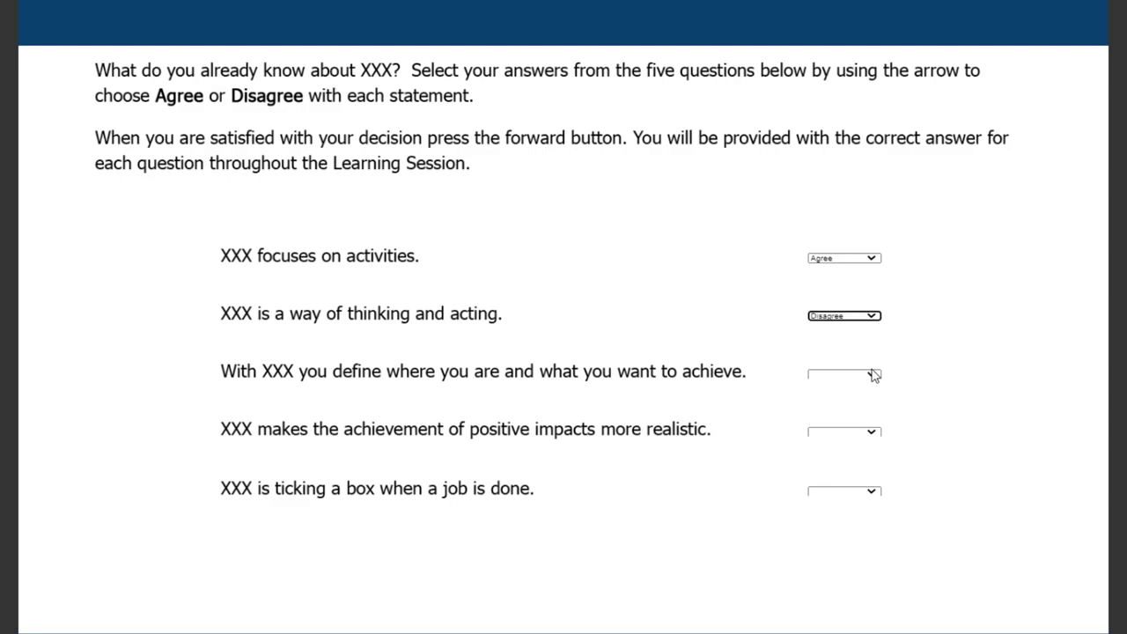
pyautogui.click(874, 377)
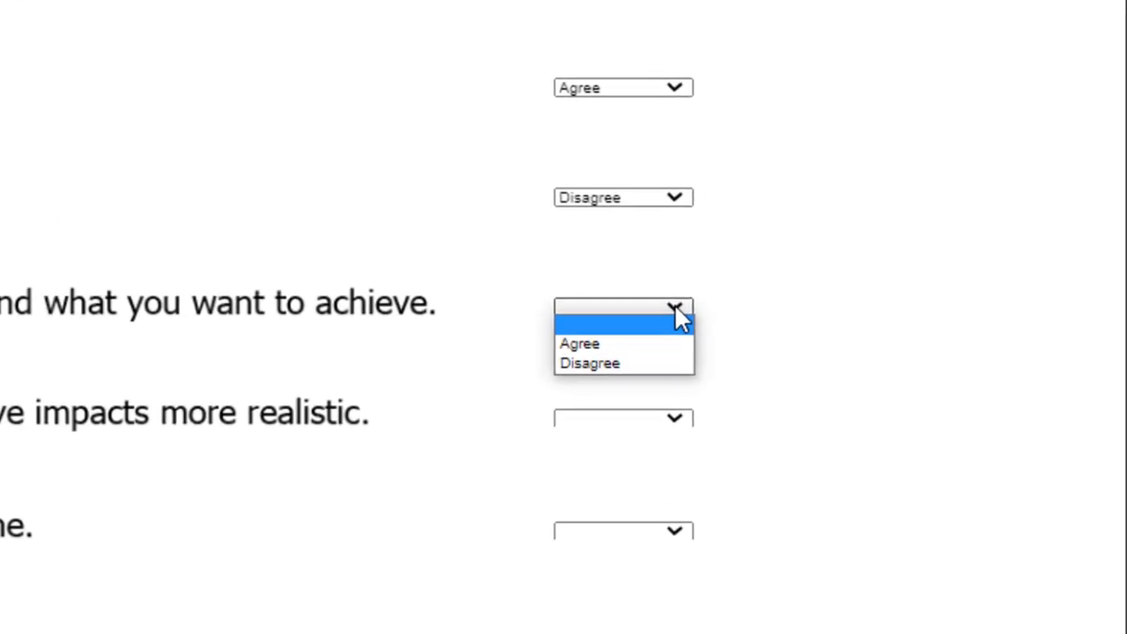
pyautogui.click(637, 339)
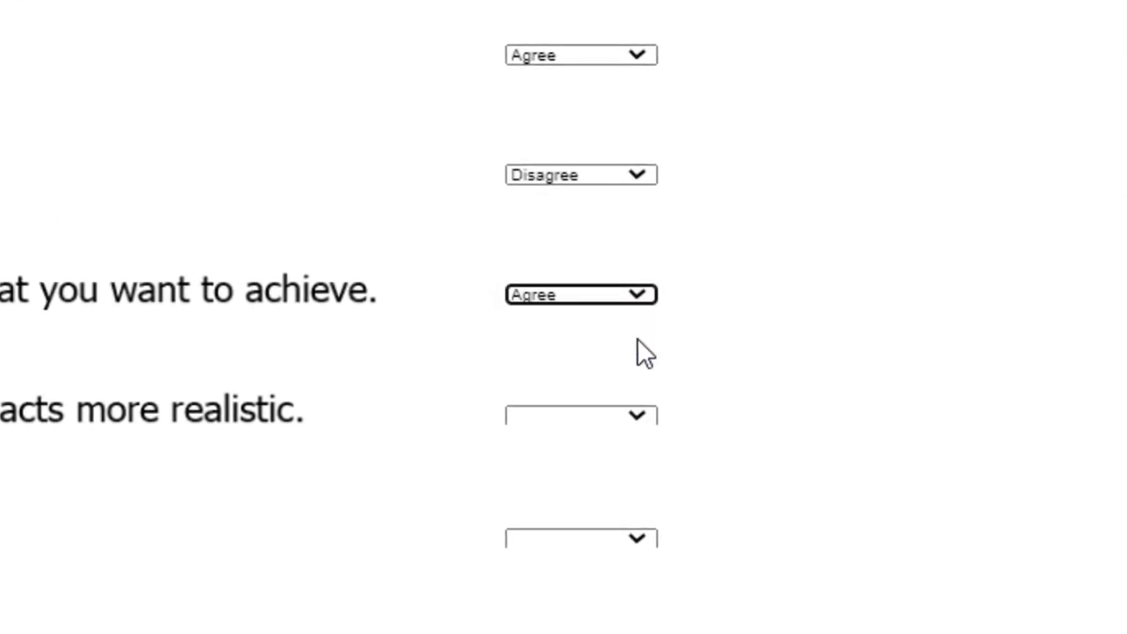
pyautogui.click(637, 416)
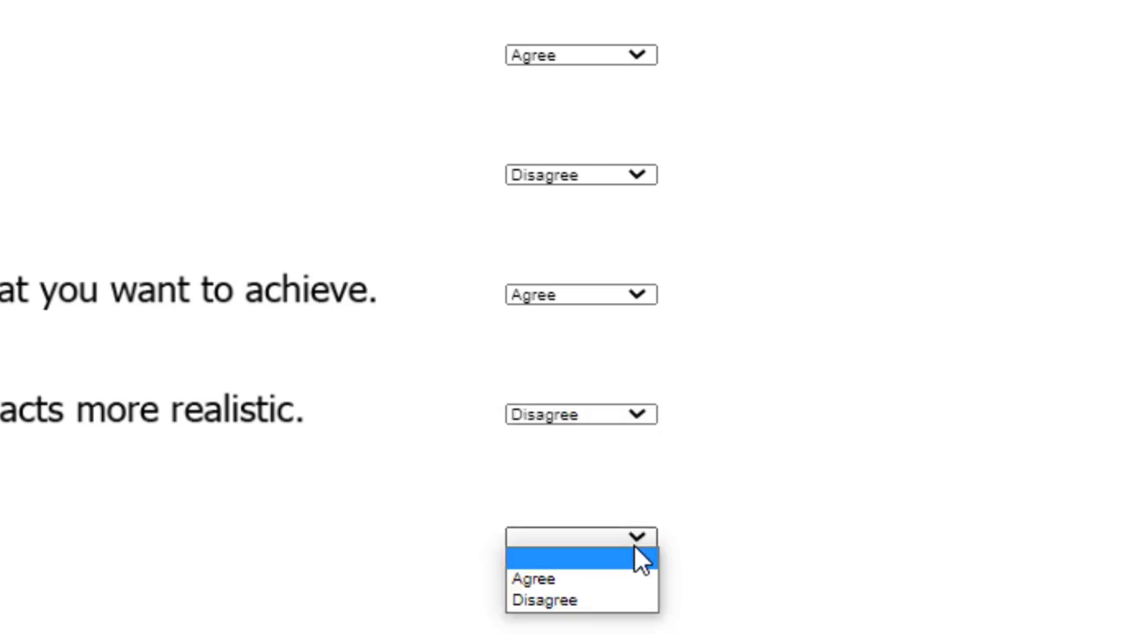
pyautogui.click(633, 572)
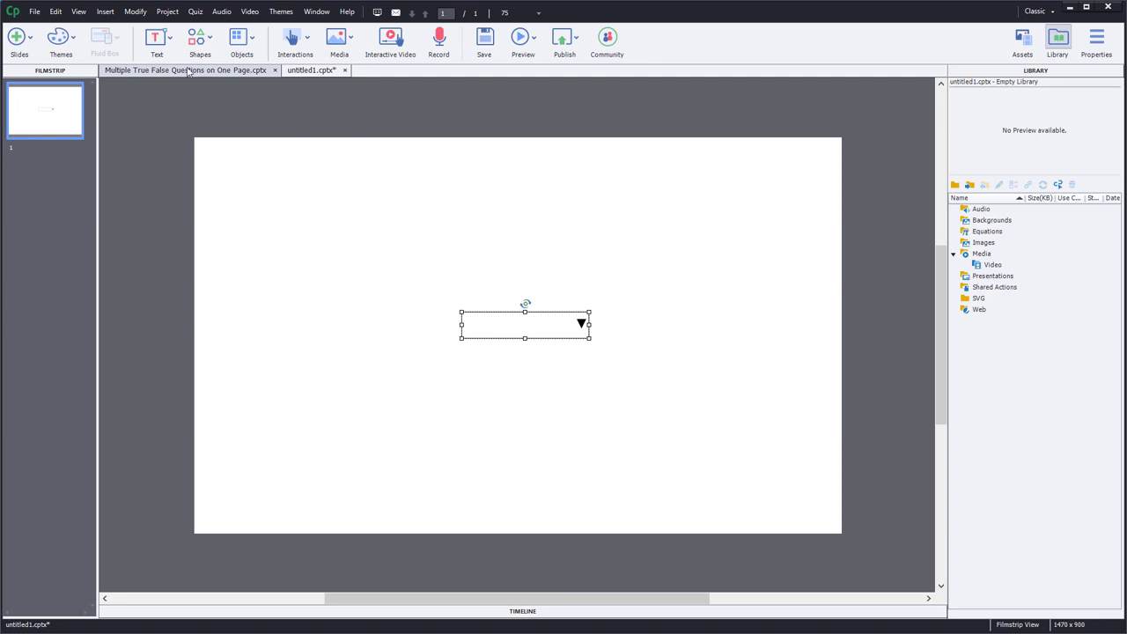
# - Add and save a user variable named _dropdown01 under Project > Variables
pyautogui.click(162, 13)
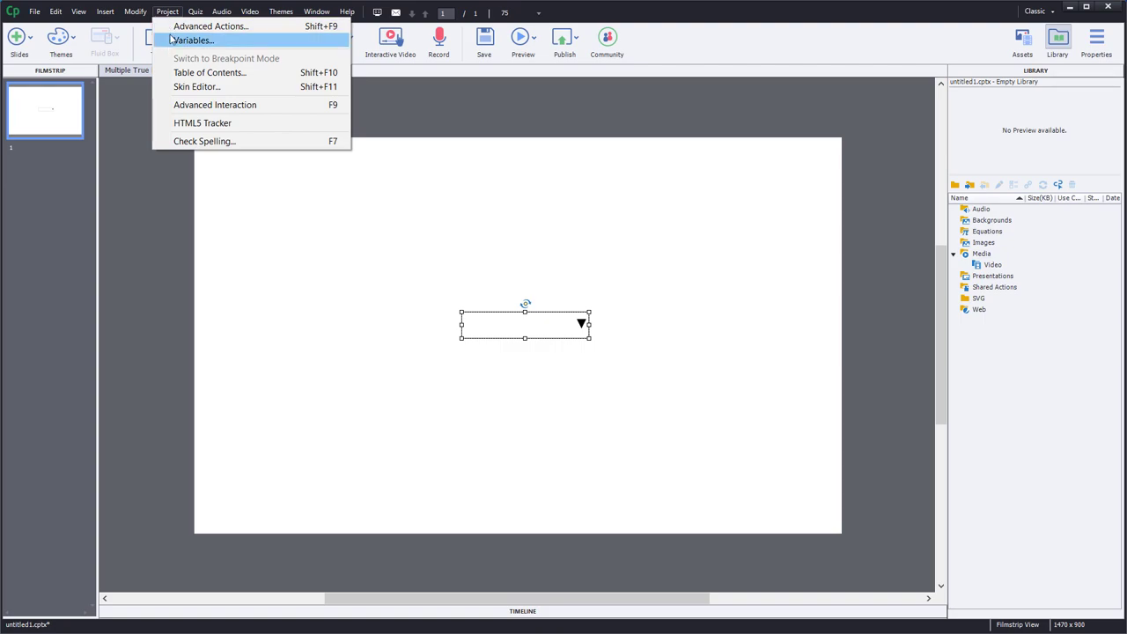
pyautogui.click(192, 40)
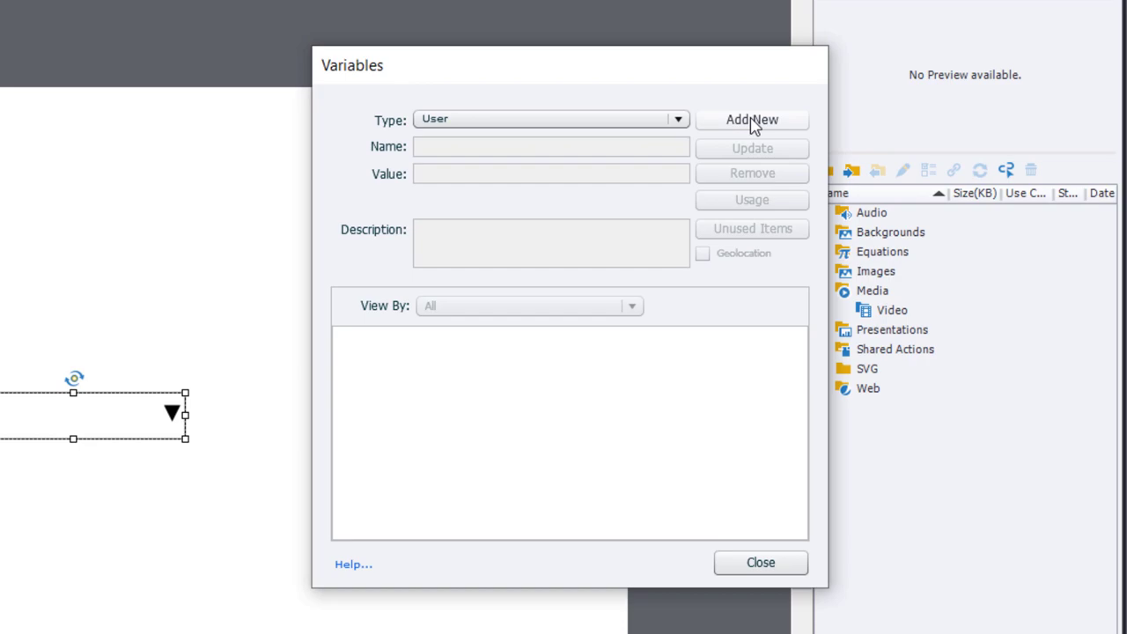
pyautogui.click(752, 121)
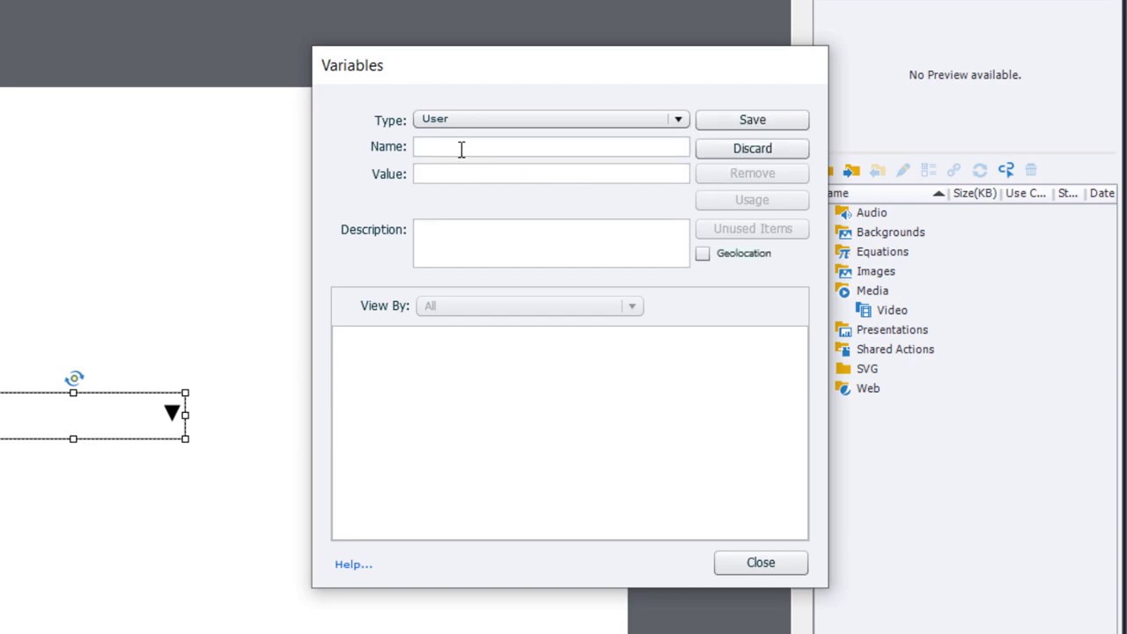
pyautogui.write('_dropdown01')
pyautogui.click(759, 128)
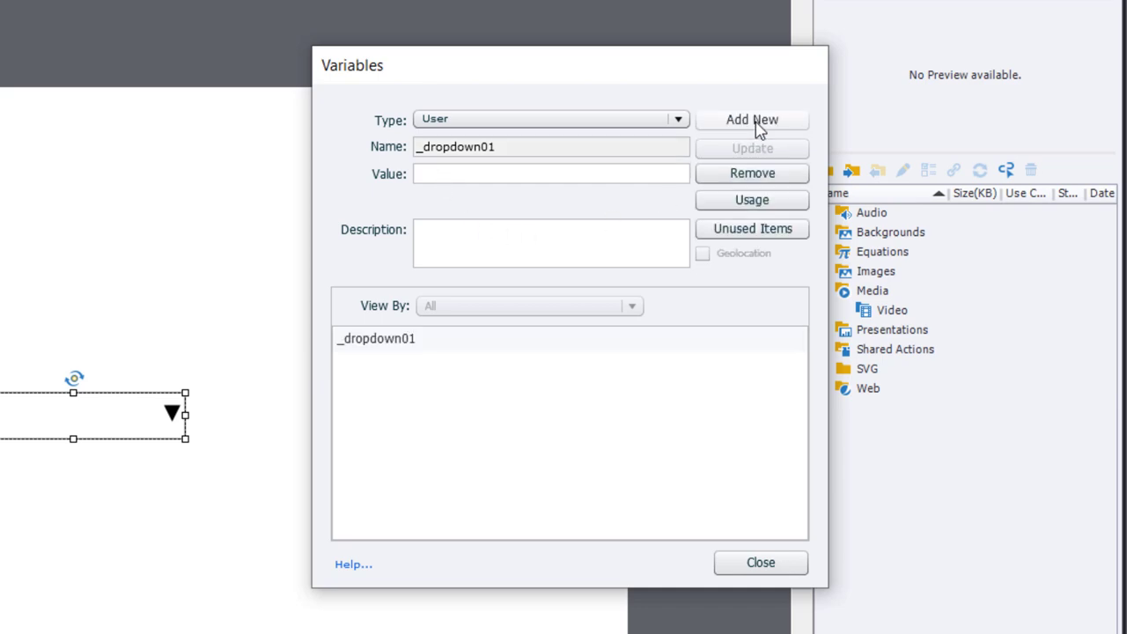
pyautogui.click(755, 566)
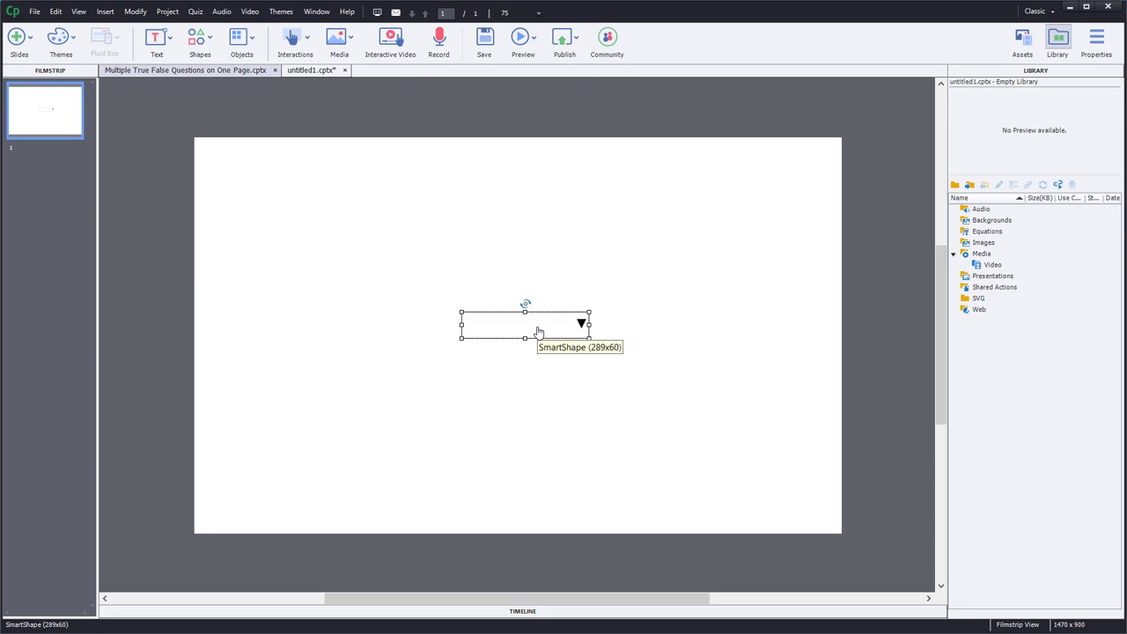
# - Check Dropdown_Button's Normal, True and False states in State View, then exit state editing
pyautogui.click(1106, 39)
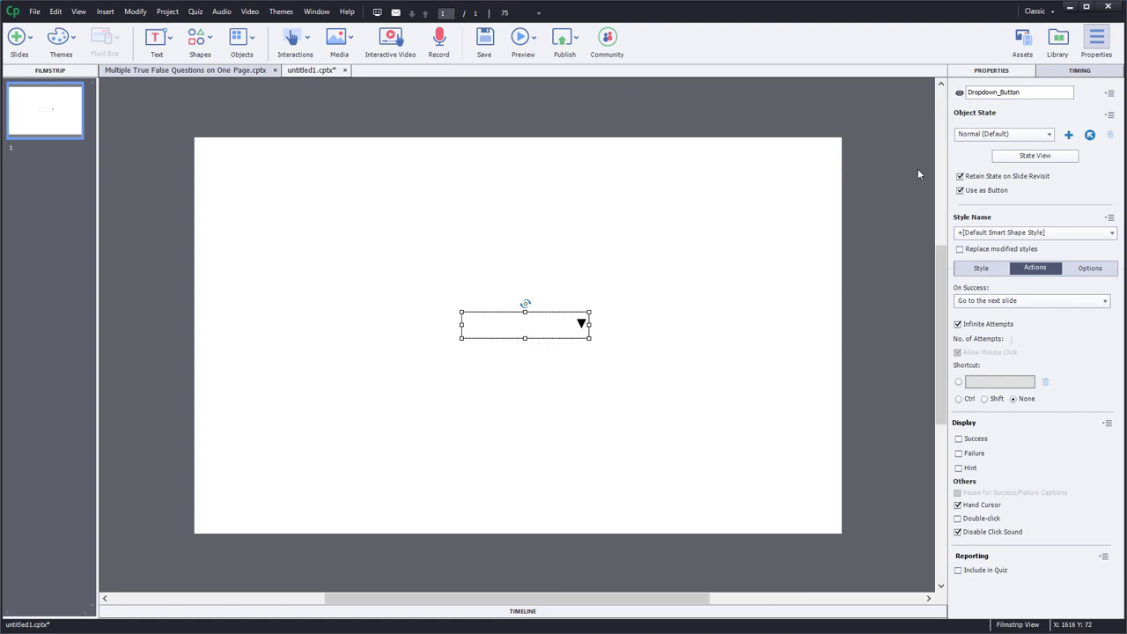
pyautogui.click(1041, 156)
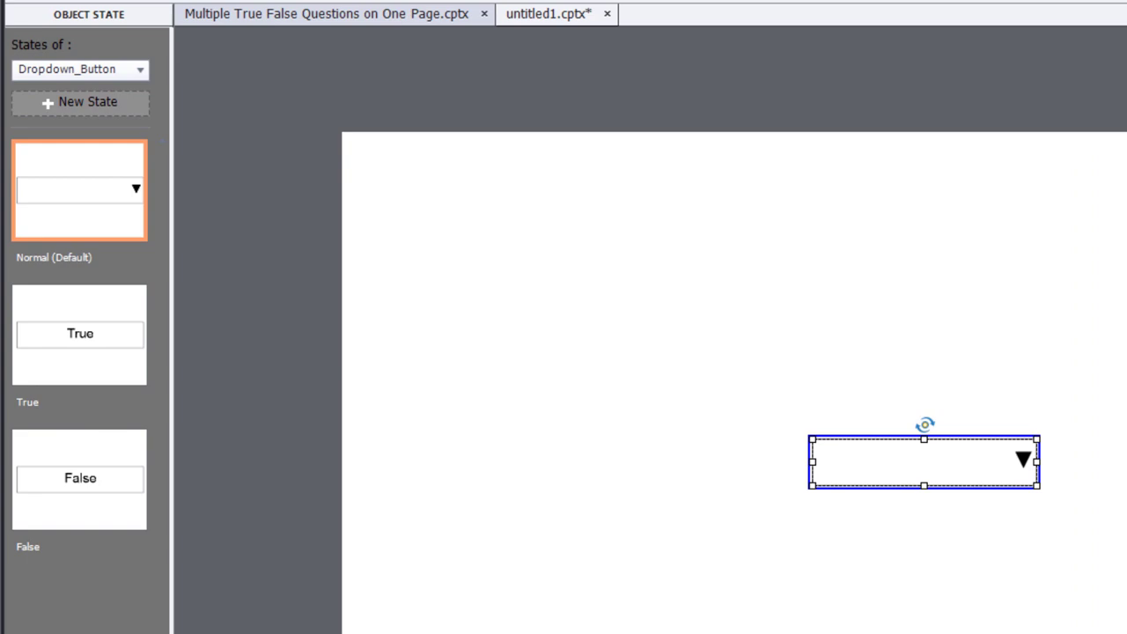
pyautogui.click(95, 332)
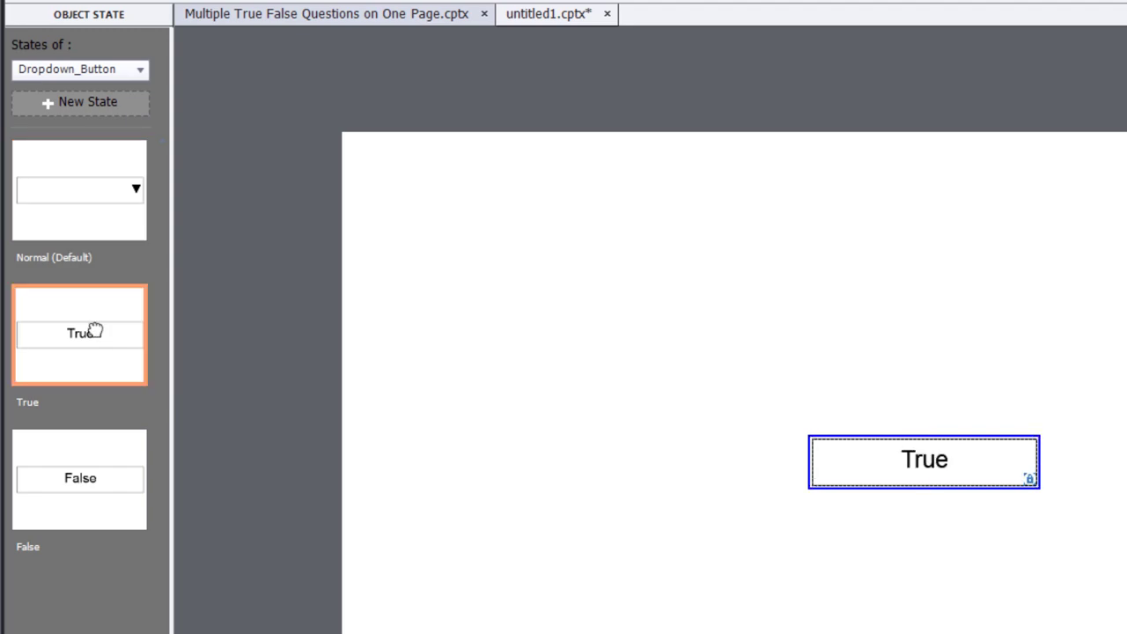
pyautogui.click(97, 518)
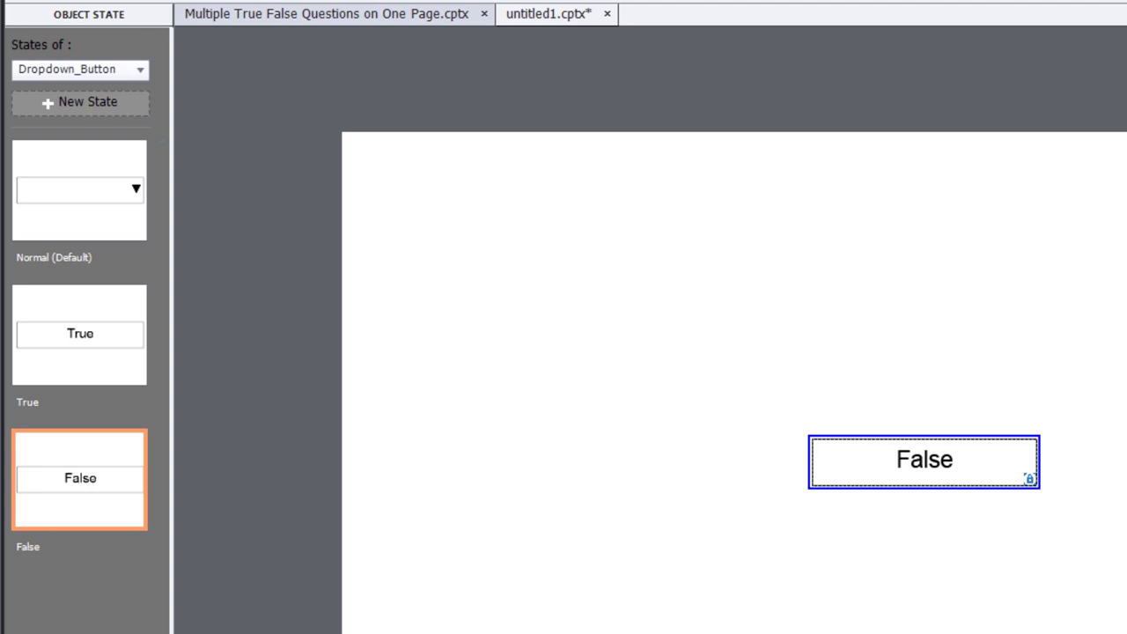
pyautogui.click(657, 36)
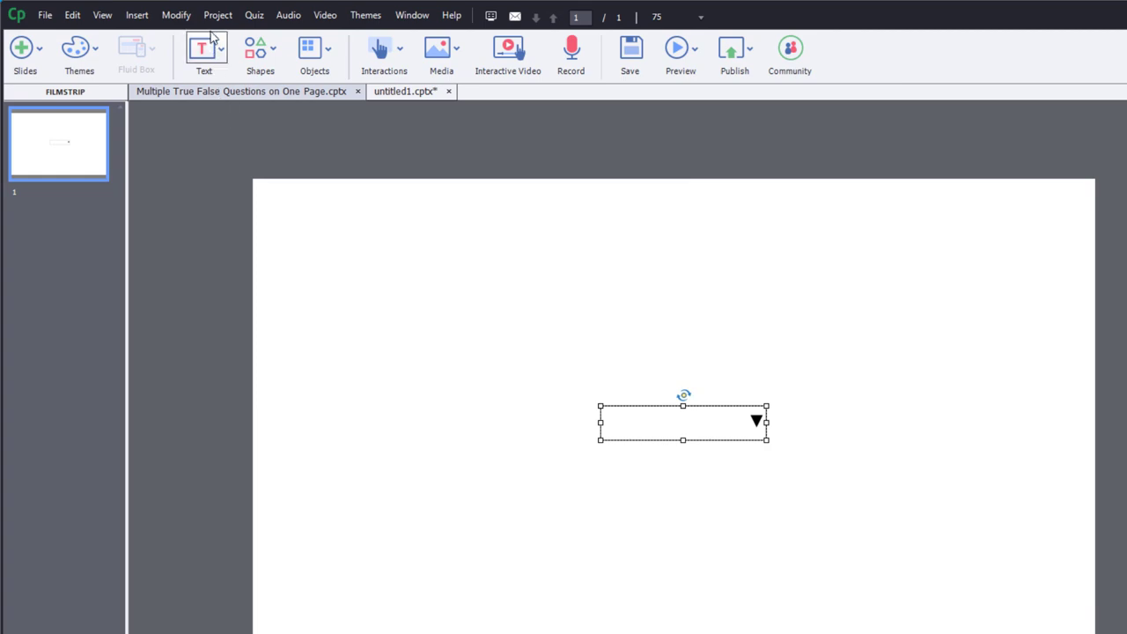
# - Start a new advanced action named dropdown_list
pyautogui.click(212, 19)
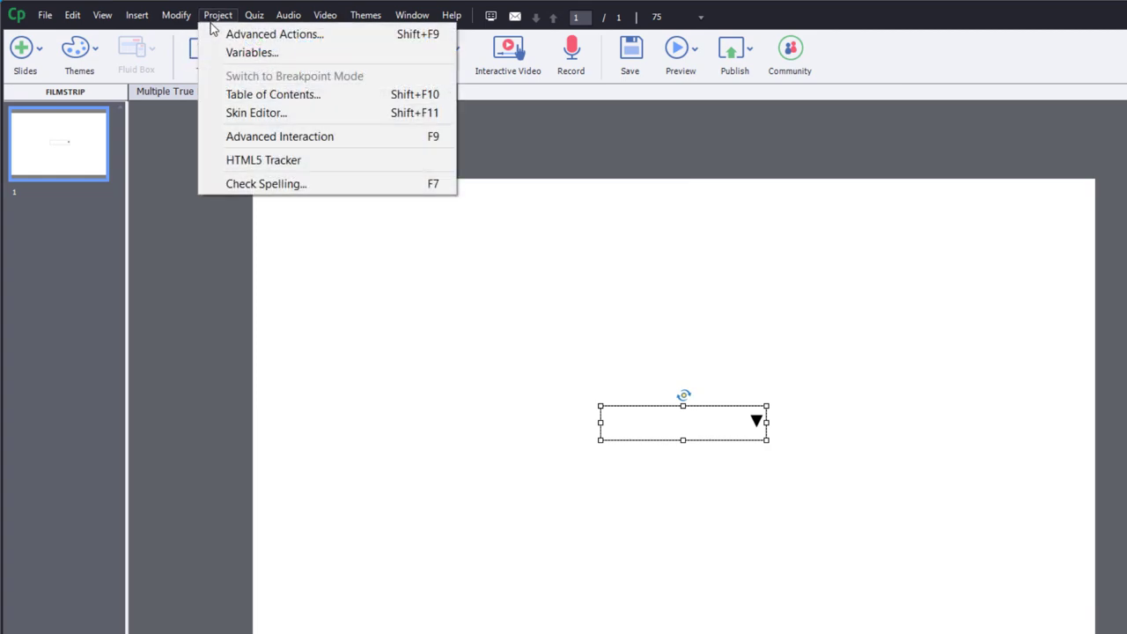
pyautogui.click(216, 35)
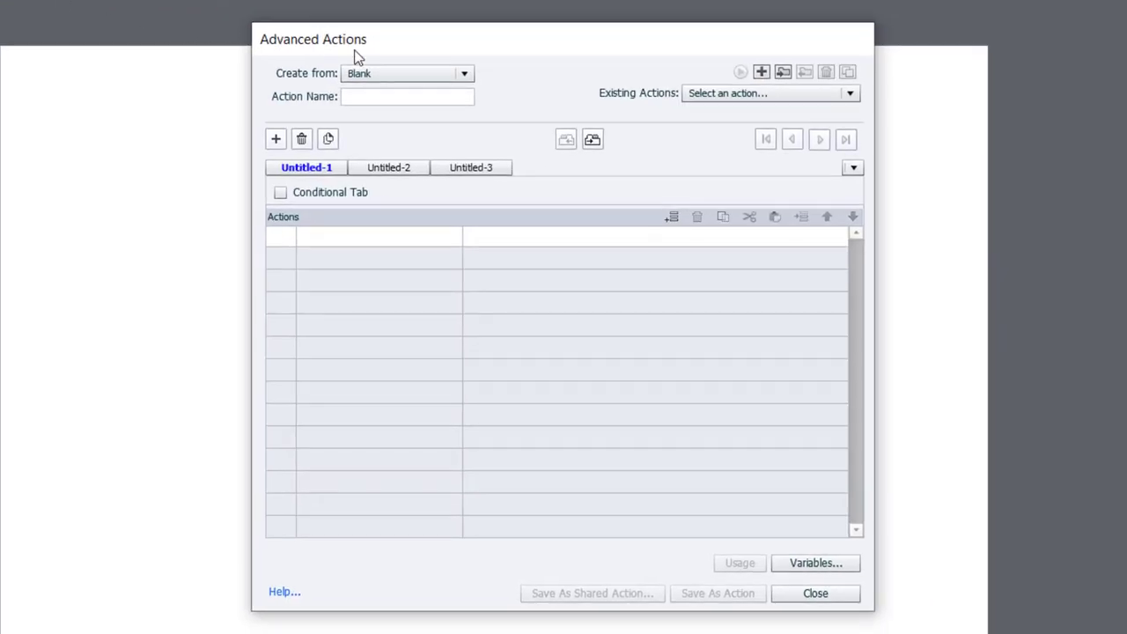
pyautogui.click(386, 93)
pyautogui.write('dropdown')
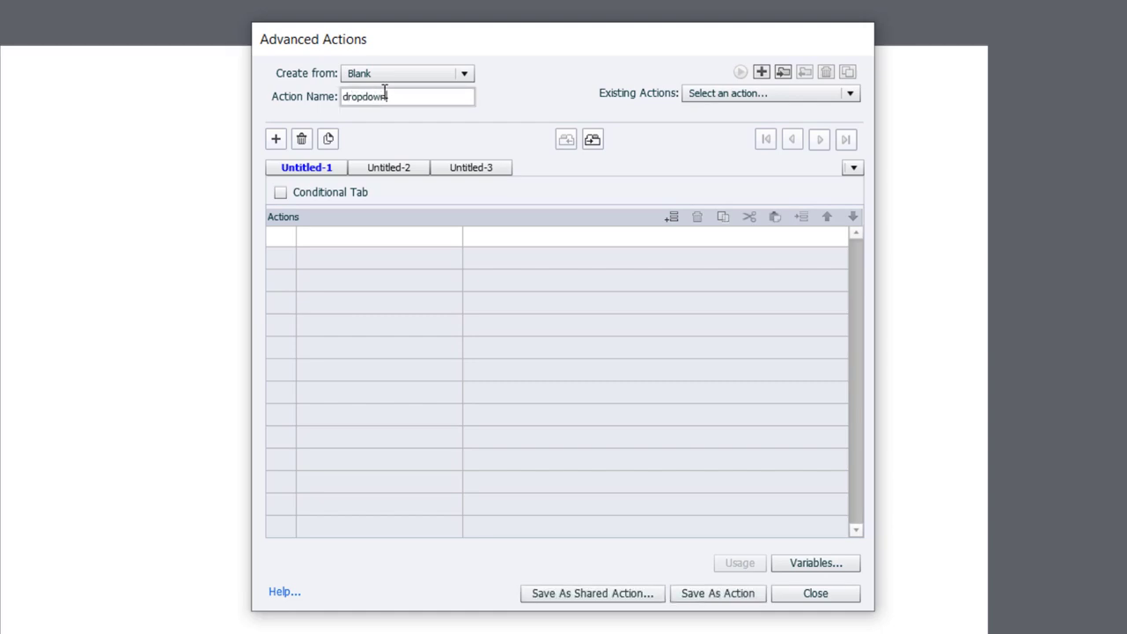
pyautogui.write('_list')
# - Rename the first decision to Click and give it a Toggle _dropdown01 action
pyautogui.doubleClick(325, 169)
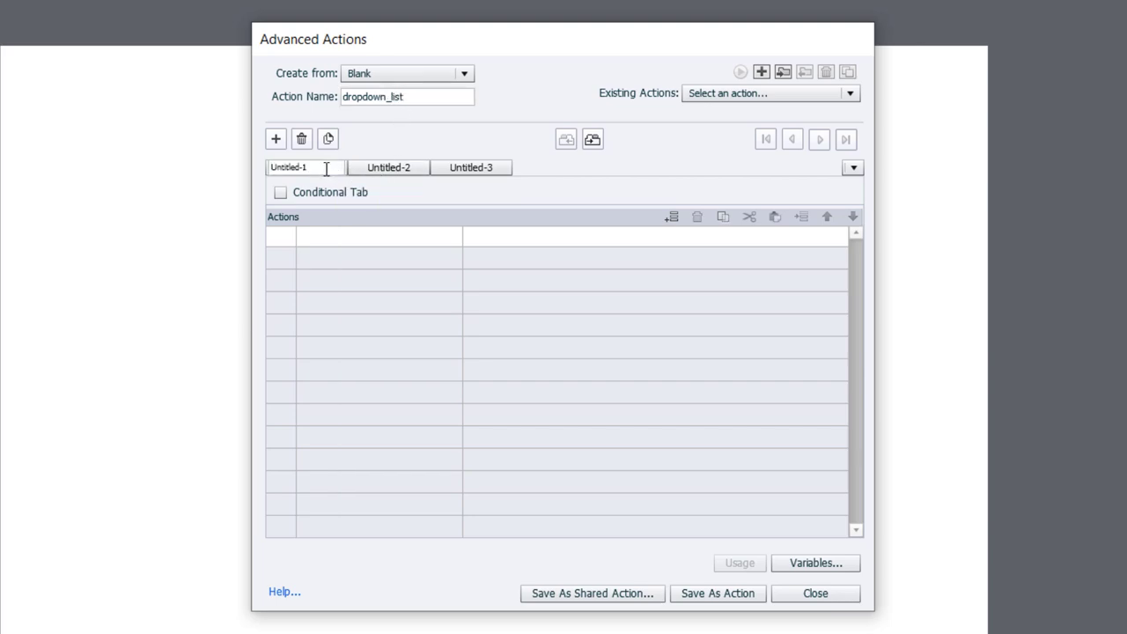
pyautogui.moveTo(326, 169); pyautogui.dragTo(246, 170)
pyautogui.write('click')
pyautogui.click(329, 234)
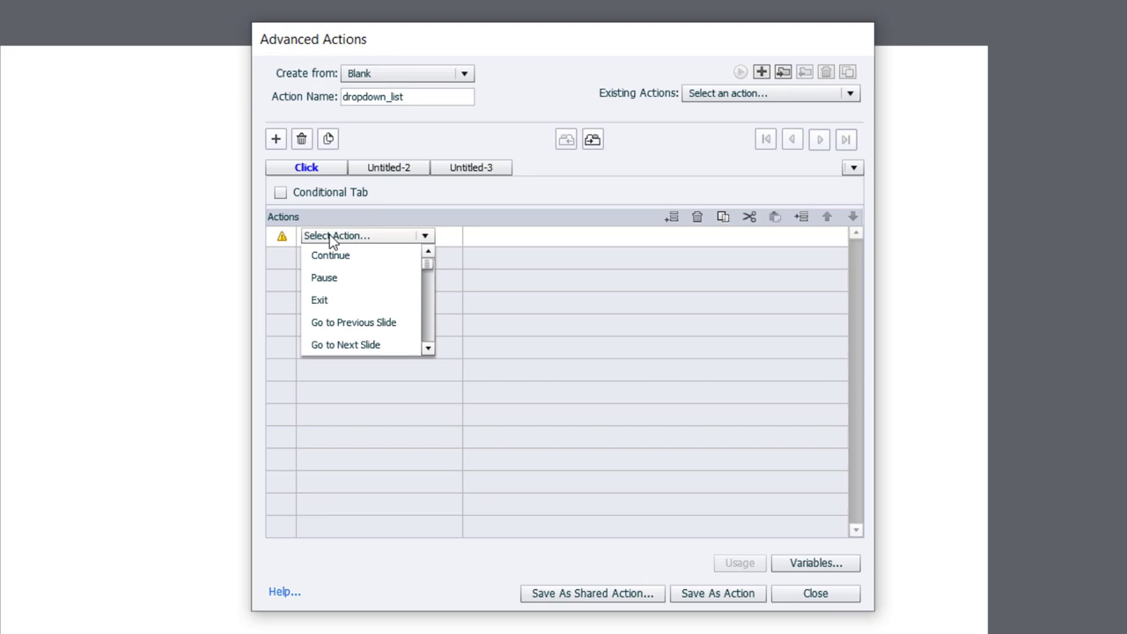
pyautogui.press('t')
pyautogui.click(330, 255)
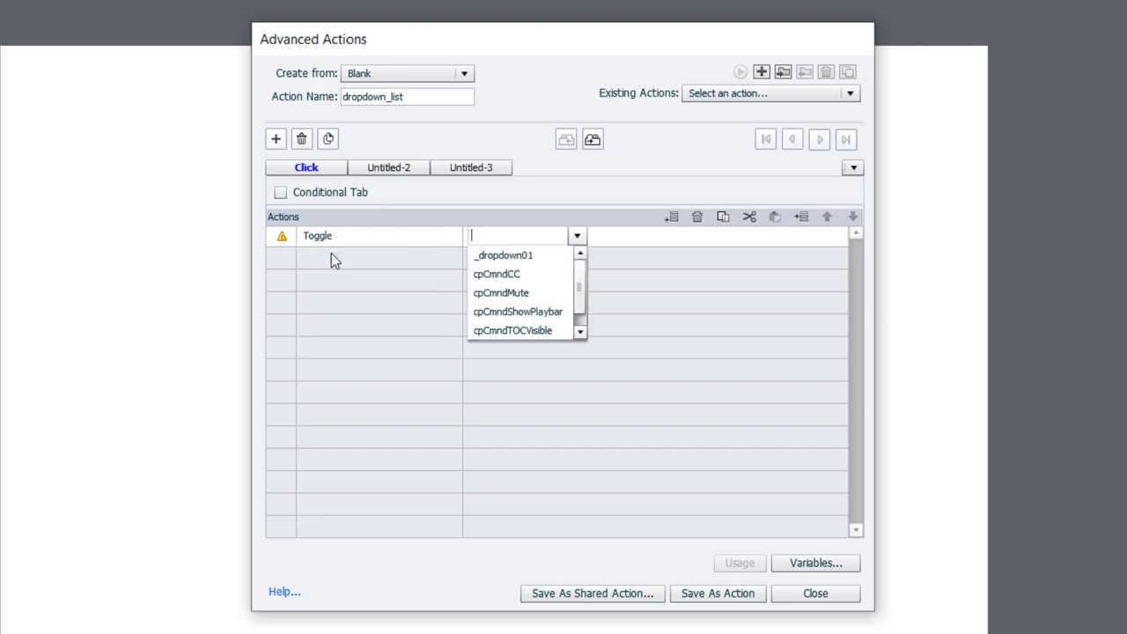
pyautogui.click(529, 263)
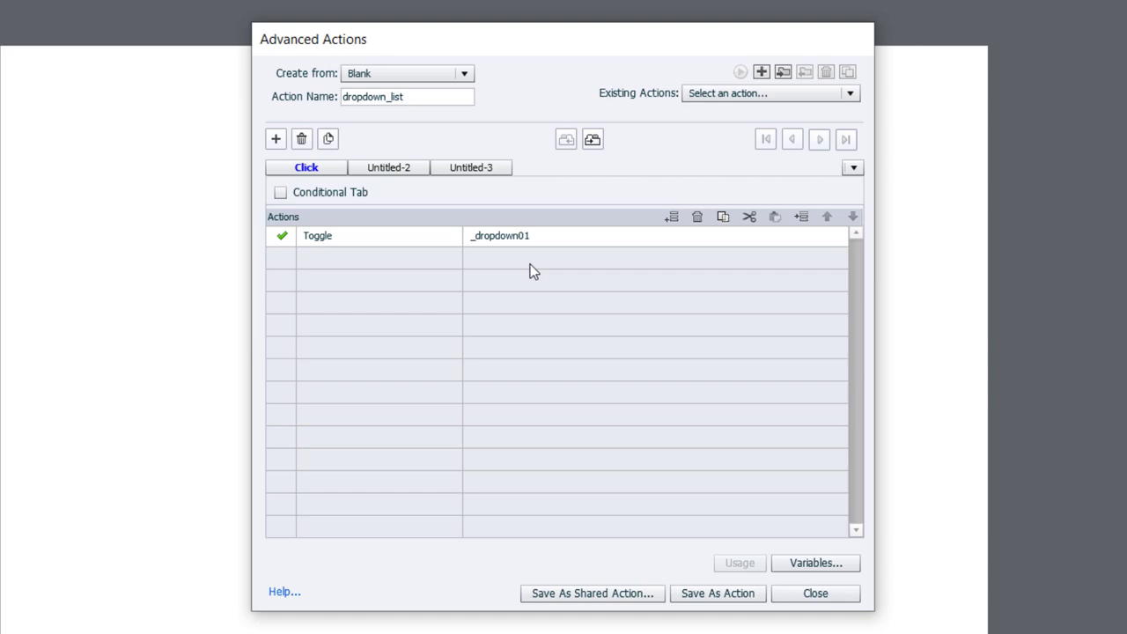
# - Rename the second decision from Untitled-2 to Change MS
pyautogui.click(399, 168)
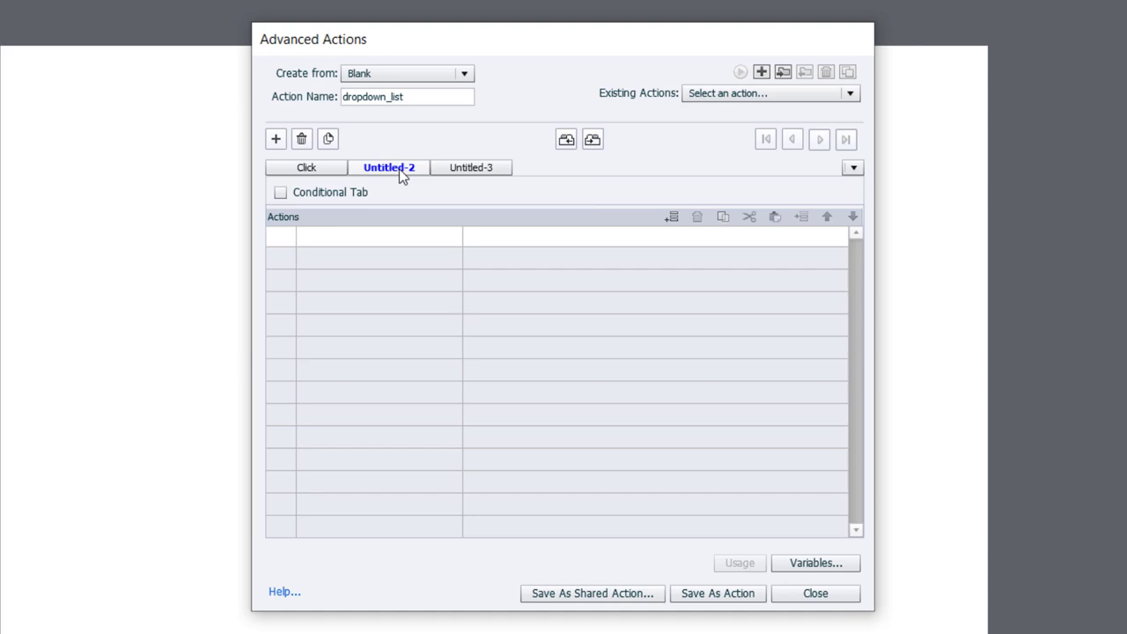
pyautogui.doubleClick(402, 168)
pyautogui.moveTo(388, 170); pyautogui.dragTo(295, 149)
pyautogui.write('Change MS')
pyautogui.press('Return')
# - Make Change MS conditional with the condition _dropdown01 is equal to literal 1
pyautogui.click(279, 193)
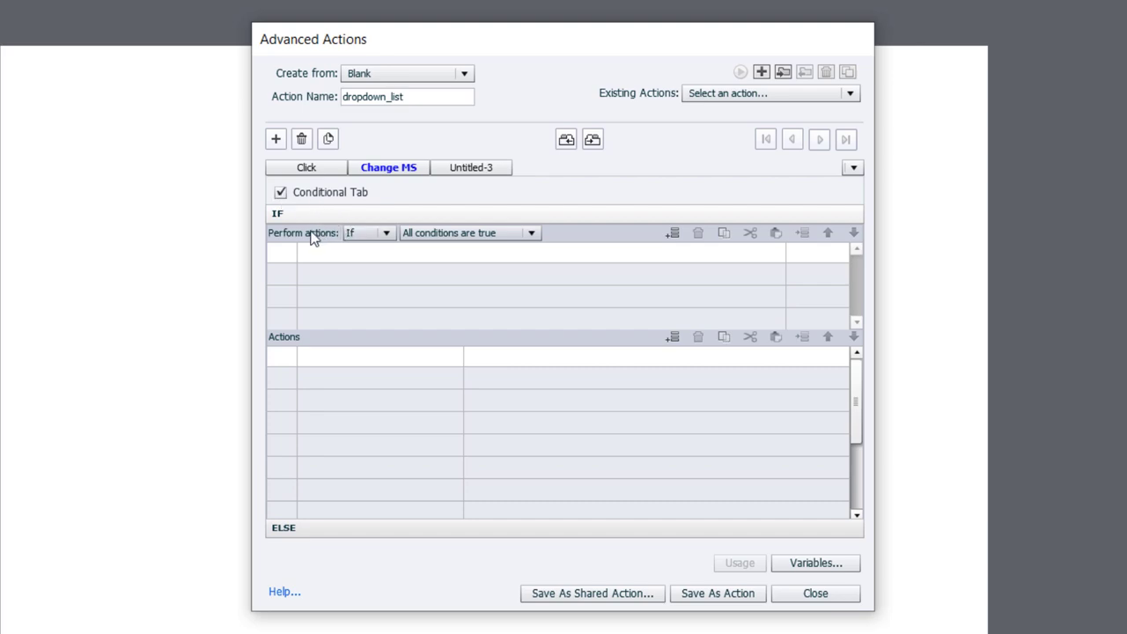
pyautogui.click(335, 251)
pyautogui.click(334, 251)
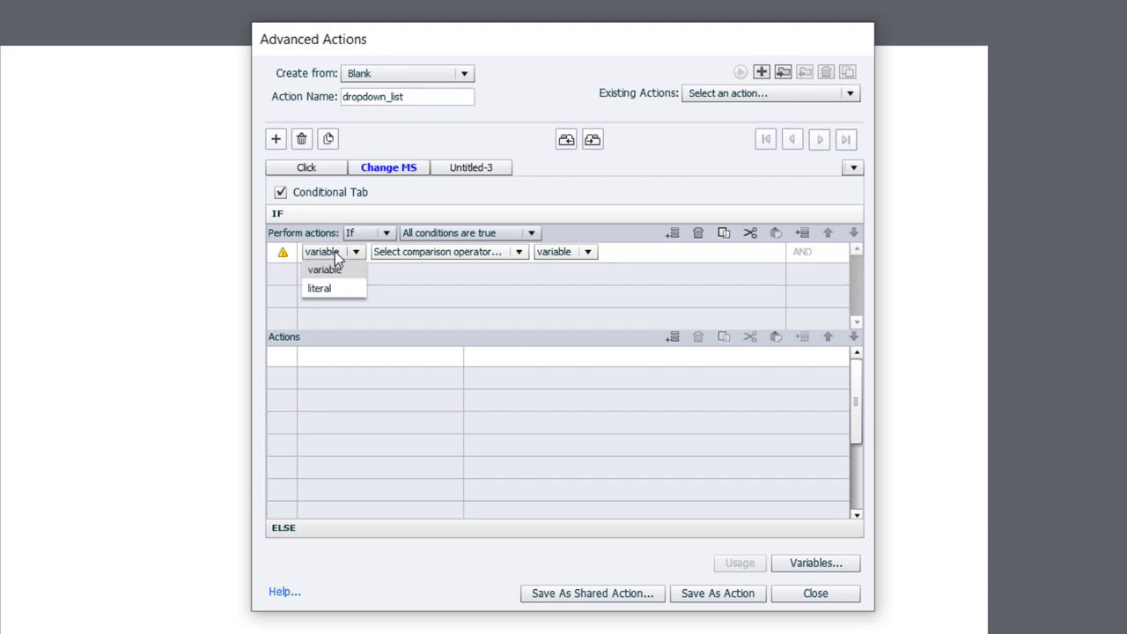
pyautogui.click(326, 270)
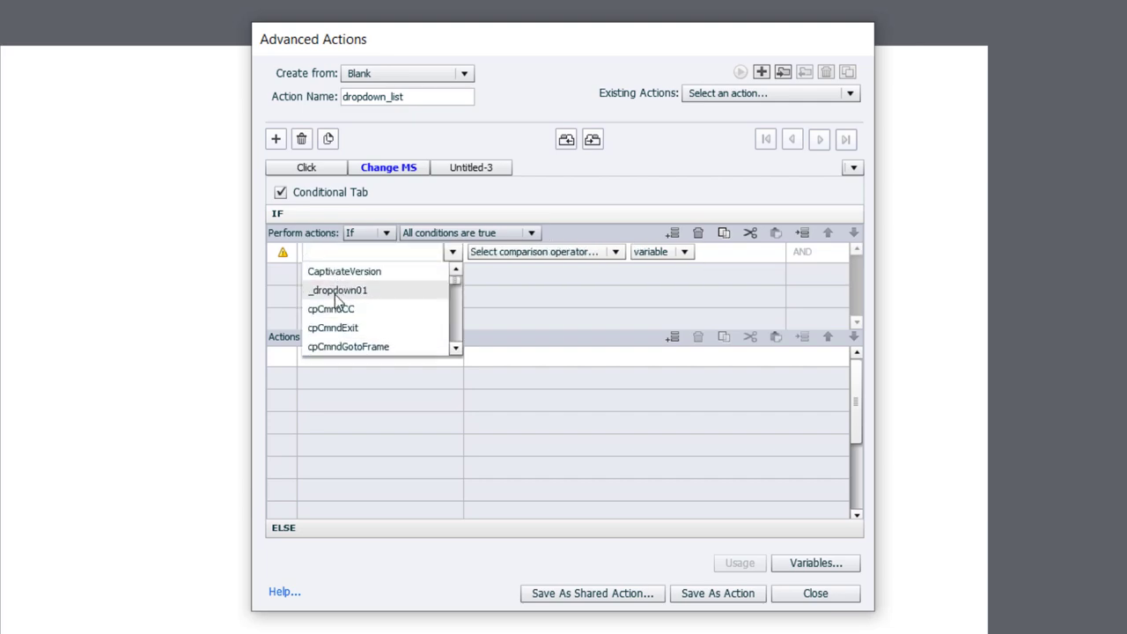
pyautogui.click(335, 294)
pyautogui.click(445, 251)
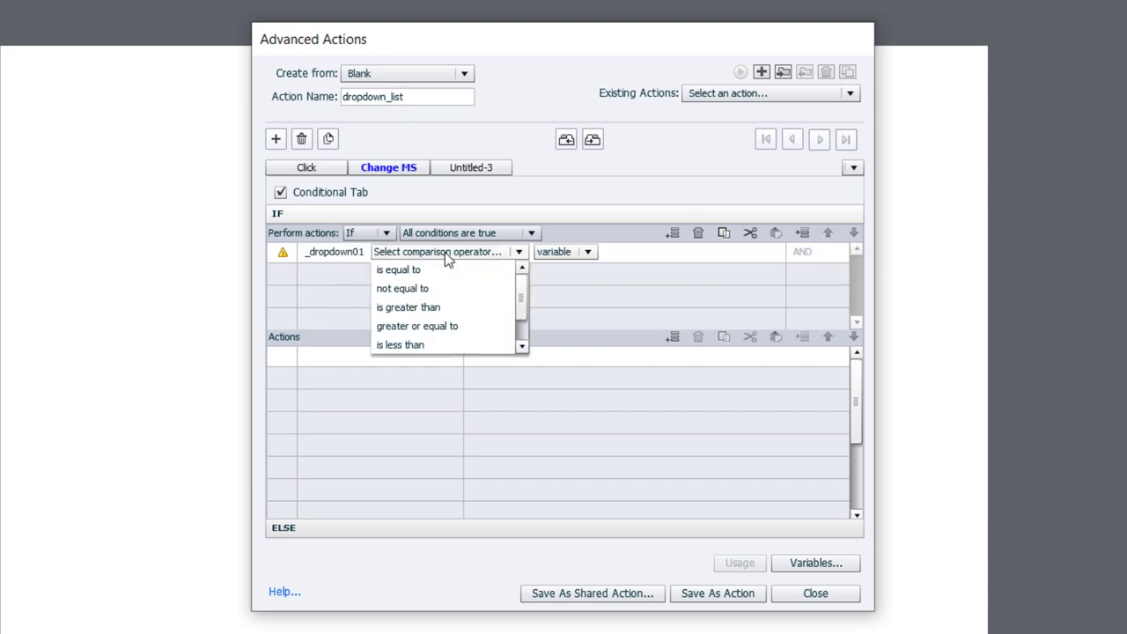
pyautogui.click(422, 270)
pyautogui.click(471, 258)
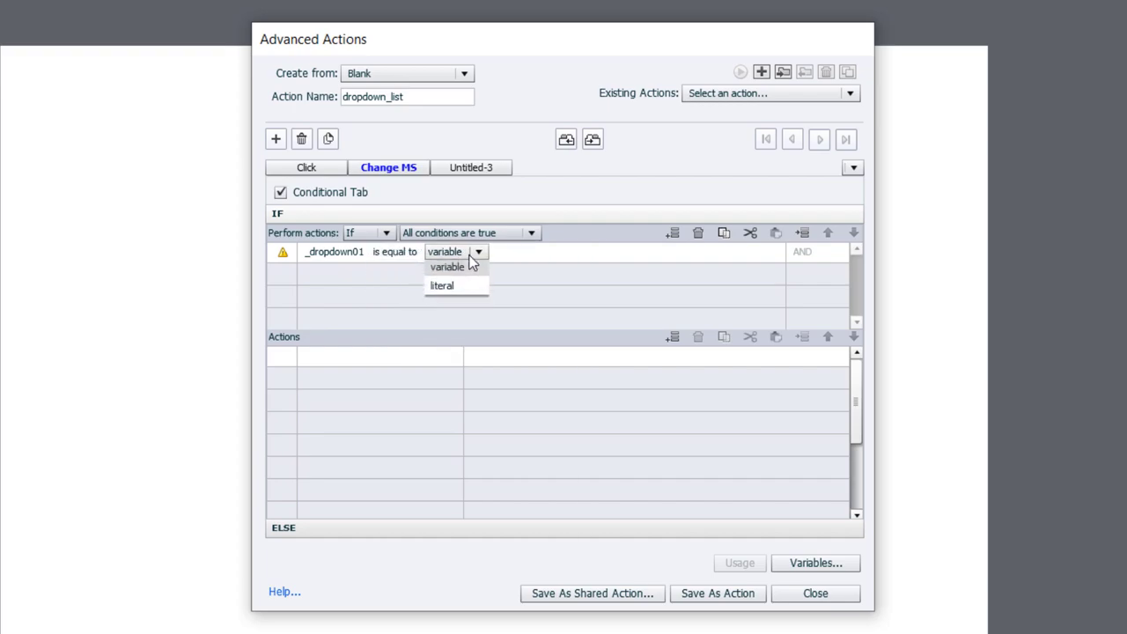
pyautogui.click(456, 286)
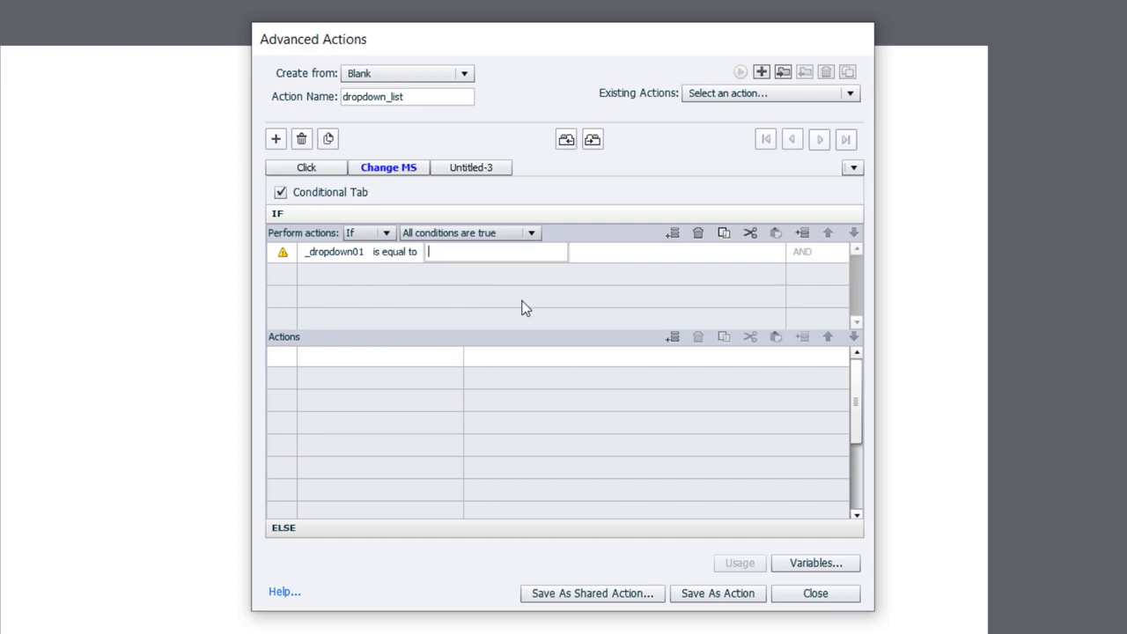
pyautogui.write('1')
pyautogui.press('Return')
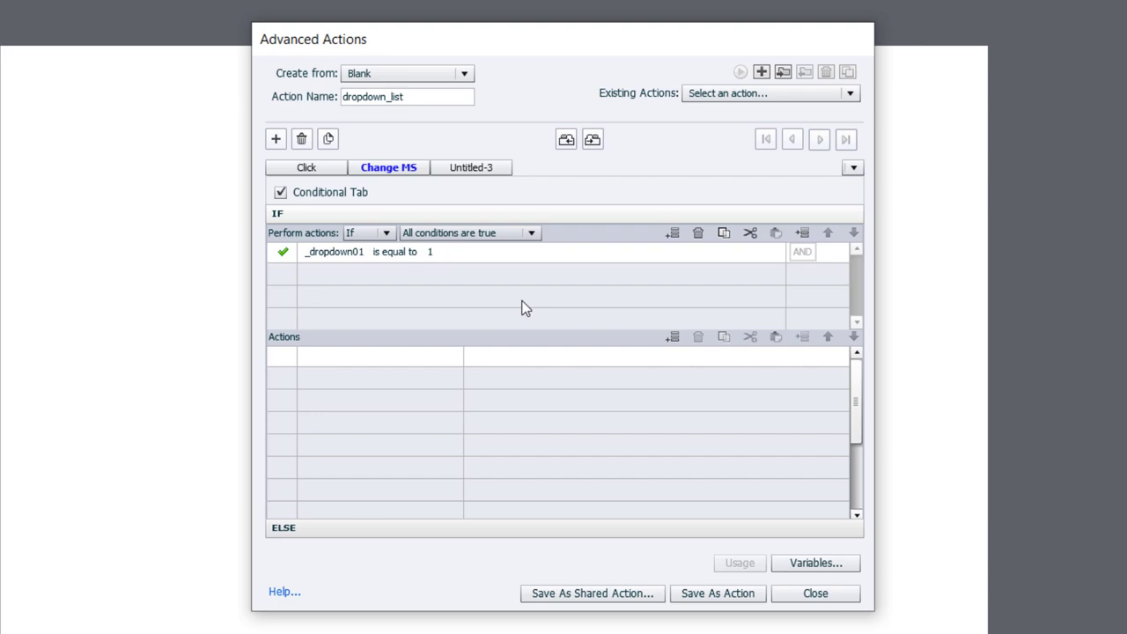
# - Add a Change State action setting Dropdown_Button to True
pyautogui.doubleClick(324, 352)
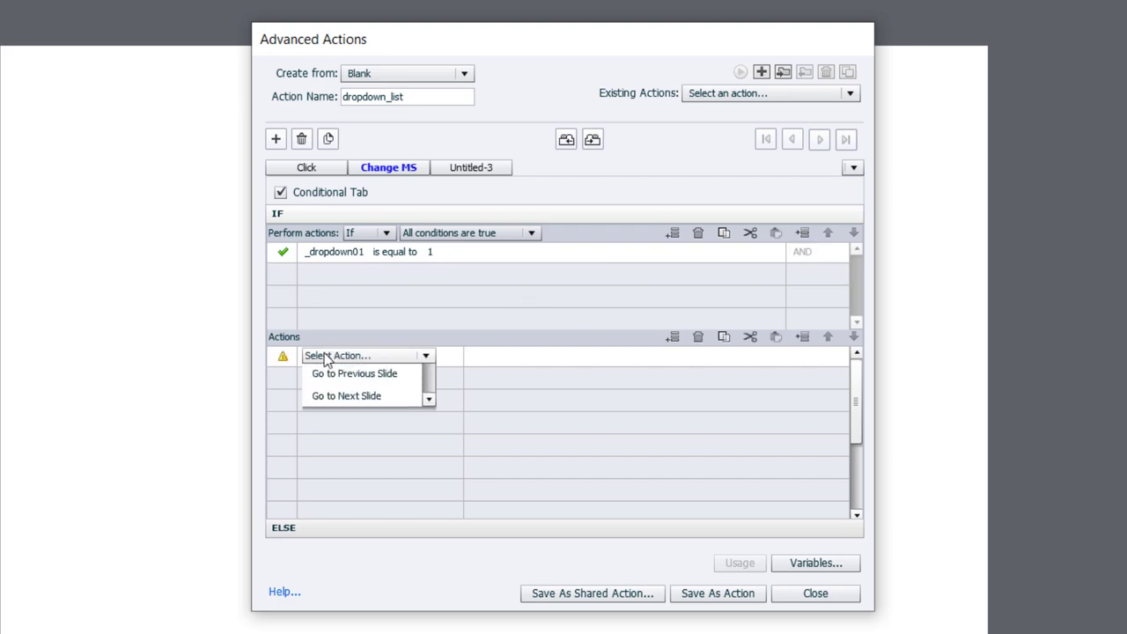
pyautogui.press('c')
pyautogui.press('c')
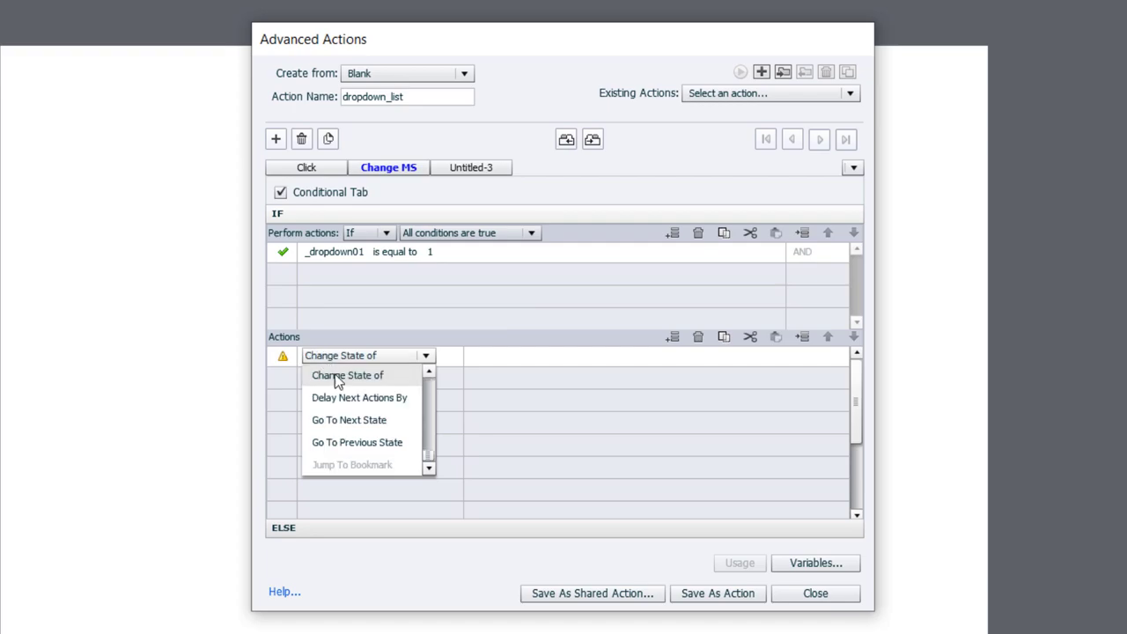
pyautogui.scroll(-1, 336, 385)
pyautogui.press('Return')
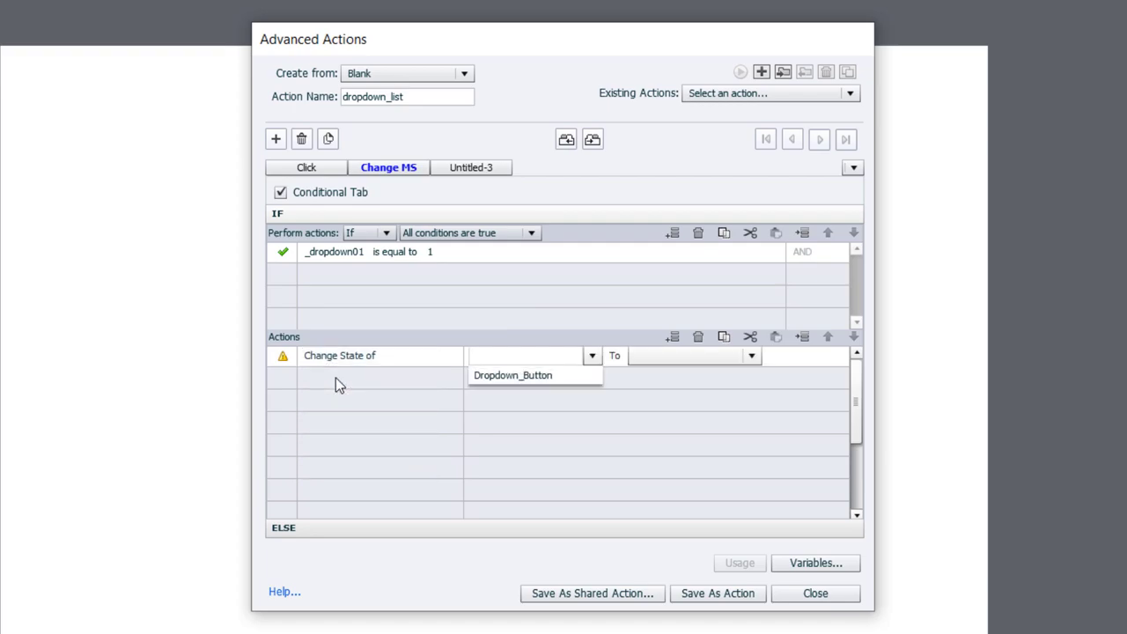
pyautogui.click(495, 377)
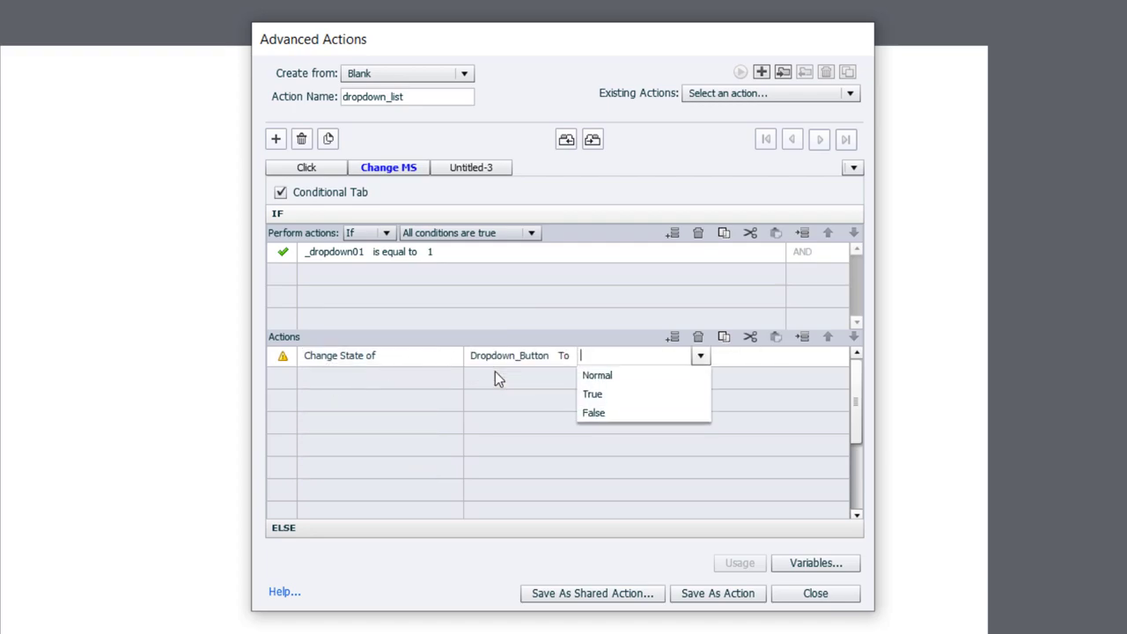
pyautogui.click(622, 395)
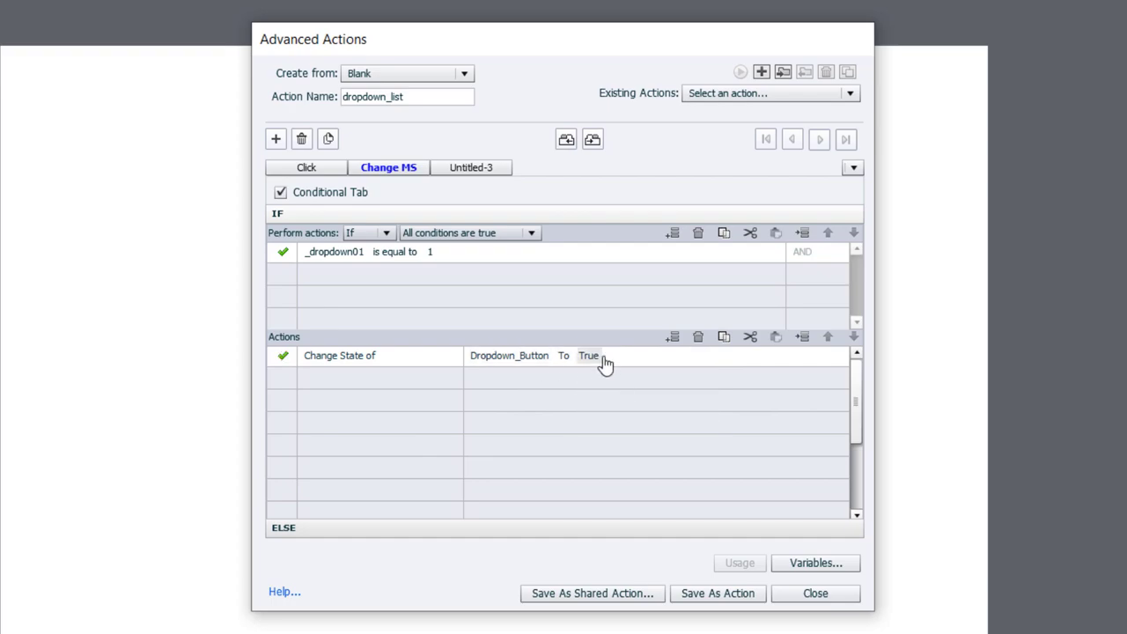
# - Copy the state-change action into the ELSE branch and switch its state to False
pyautogui.click(725, 342)
pyautogui.click(381, 523)
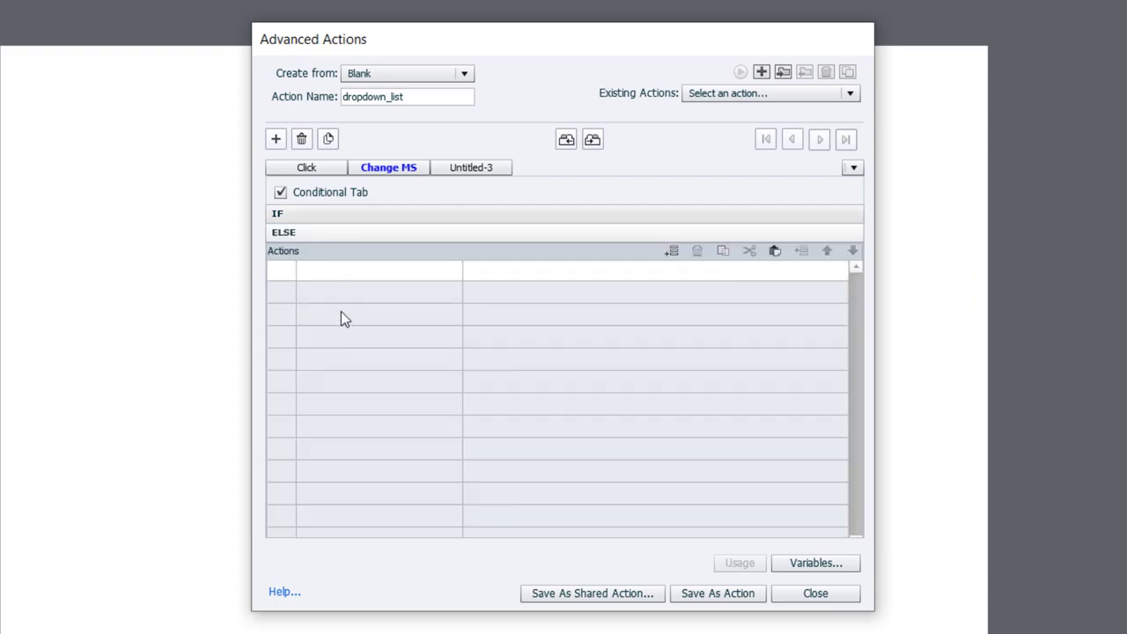
pyautogui.click(775, 251)
pyautogui.click(592, 269)
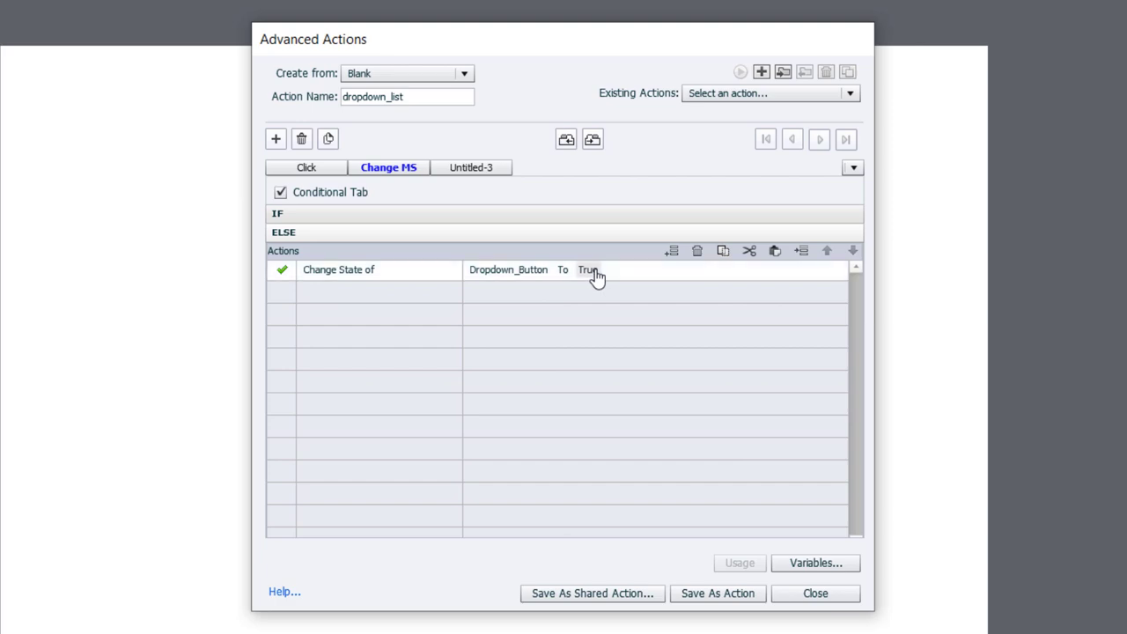
pyautogui.click(609, 273)
pyautogui.click(611, 328)
# - Save the dropdown_list action and close the Advanced Actions editor
pyautogui.click(727, 595)
pyautogui.click(611, 352)
pyautogui.click(815, 598)
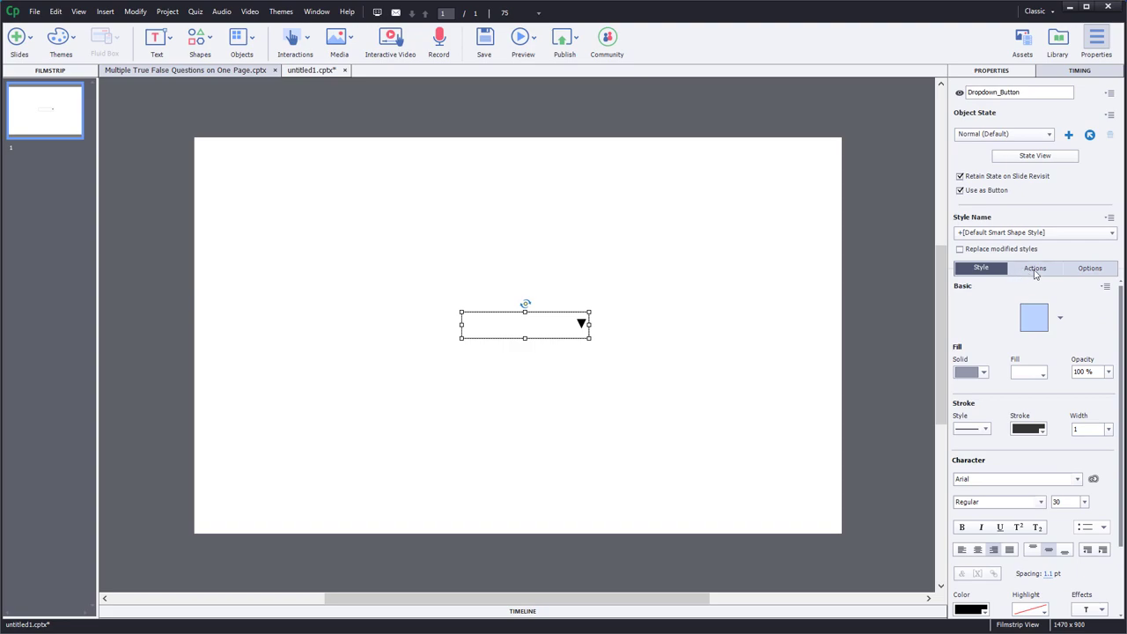
# - Set Dropdown_Button's On Success action to Execute Advanced Actions with dropdown_list
pyautogui.click(1035, 272)
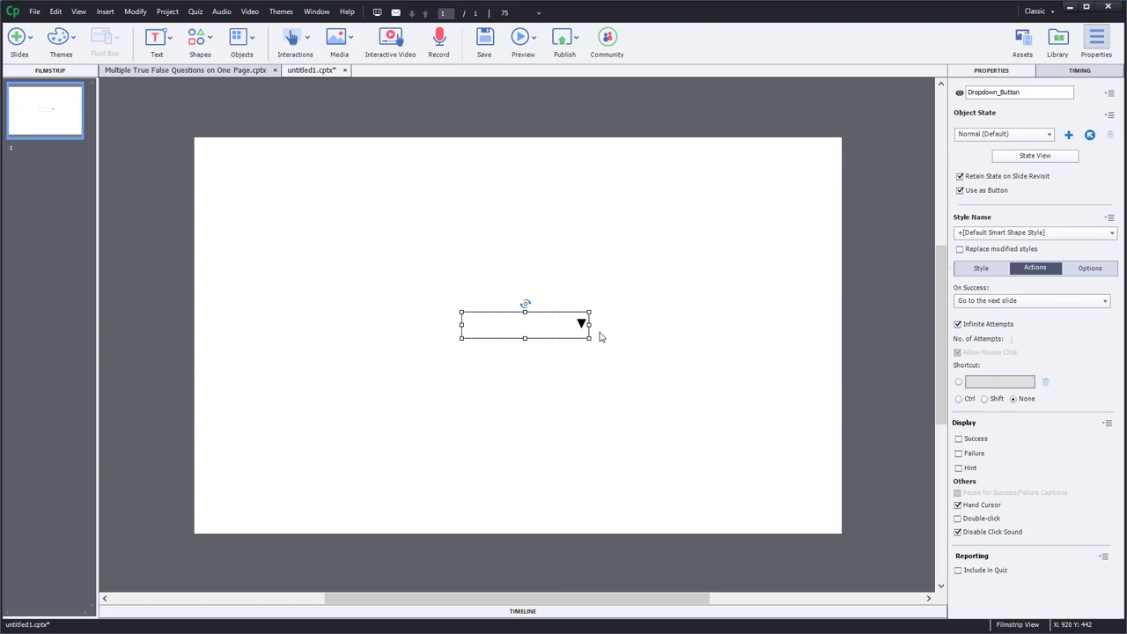
pyautogui.click(973, 300)
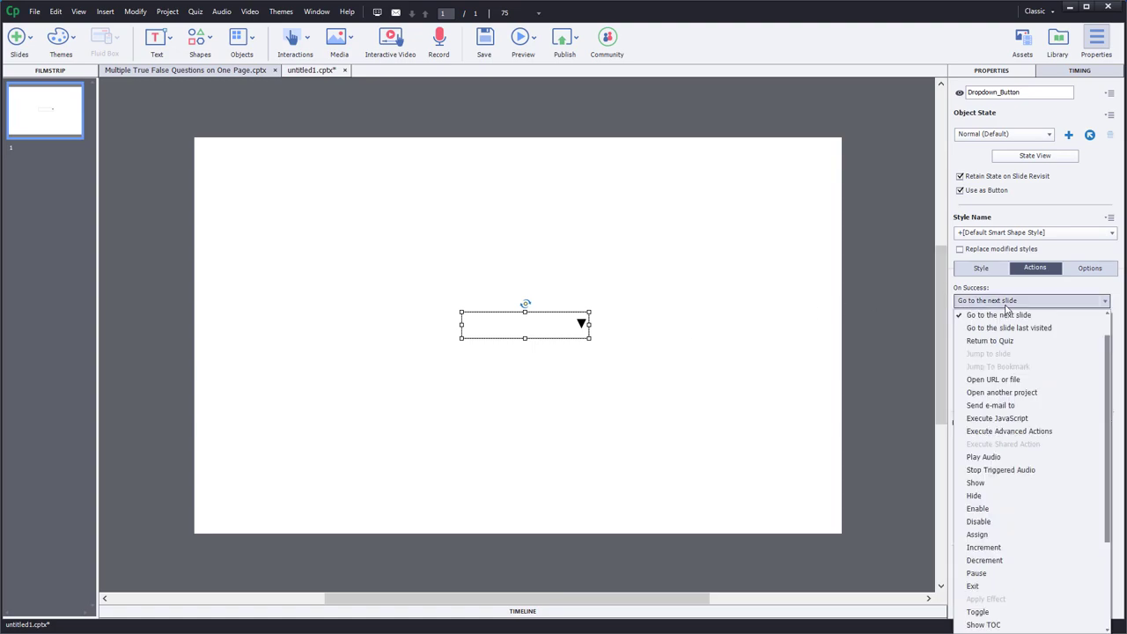
pyautogui.click(1012, 430)
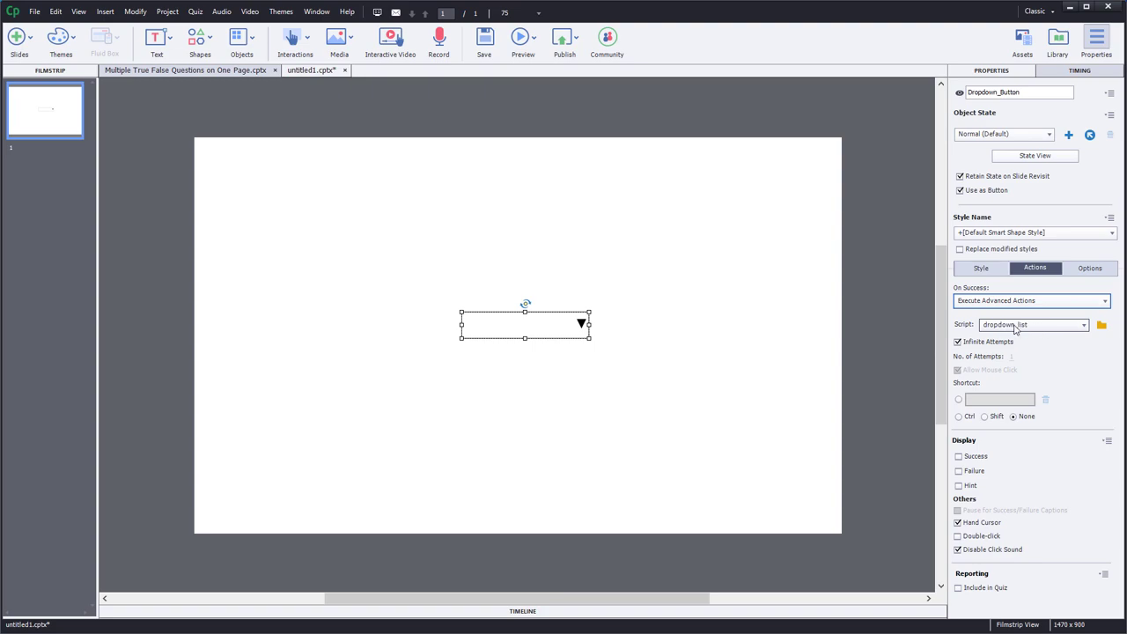
pyautogui.click(527, 39)
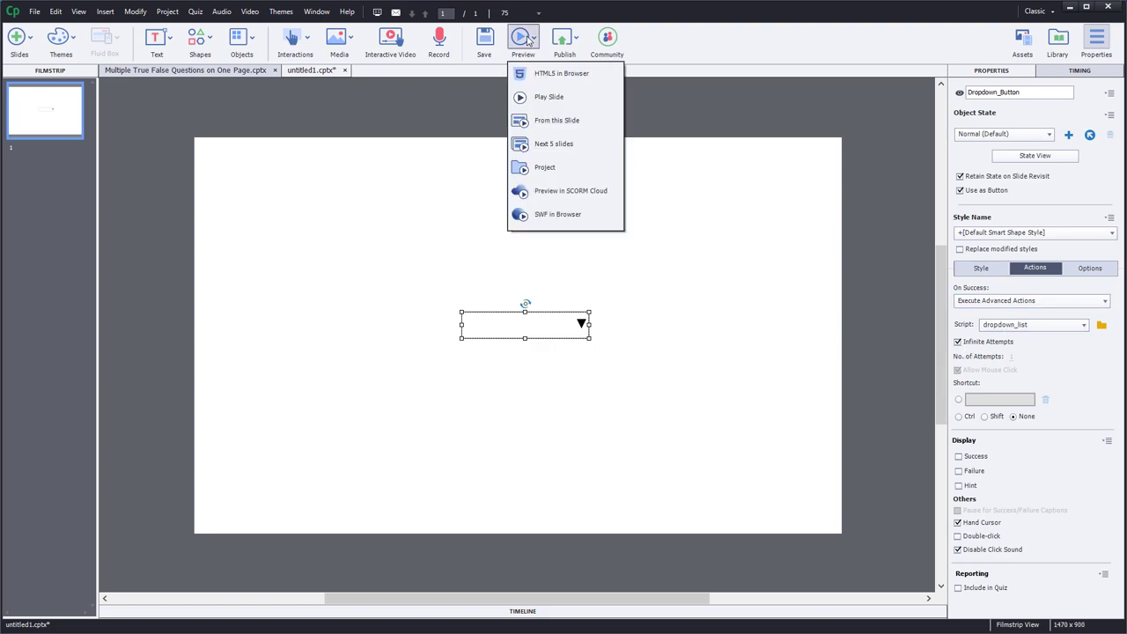
pyautogui.click(529, 73)
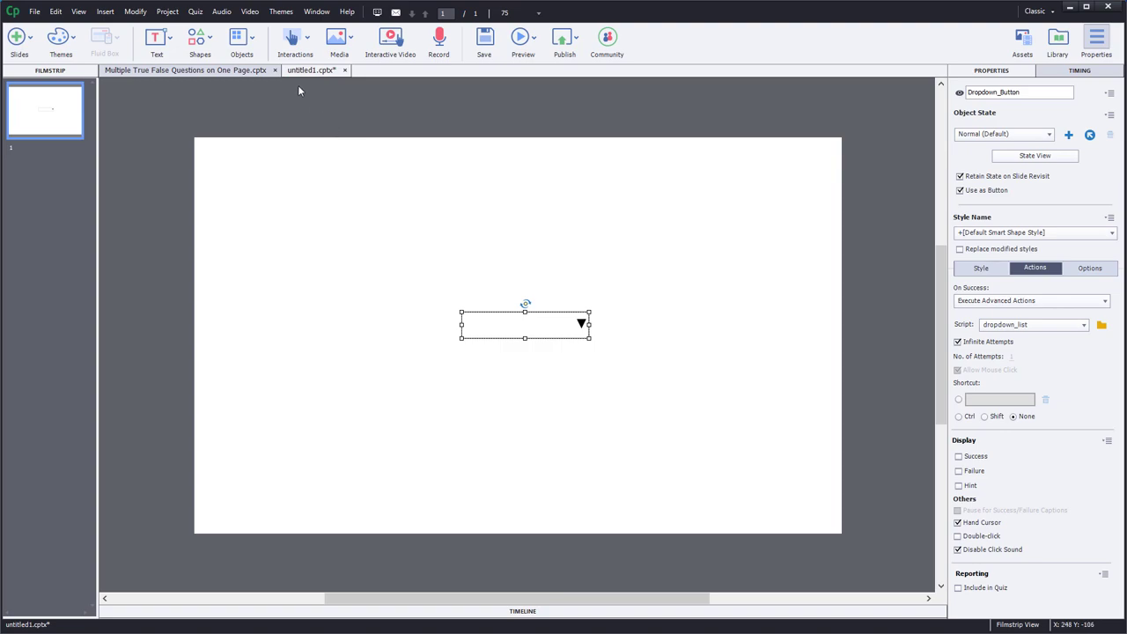
# - Reopen Project > Advanced Actions and load the existing dropdown_list action
pyautogui.click(168, 12)
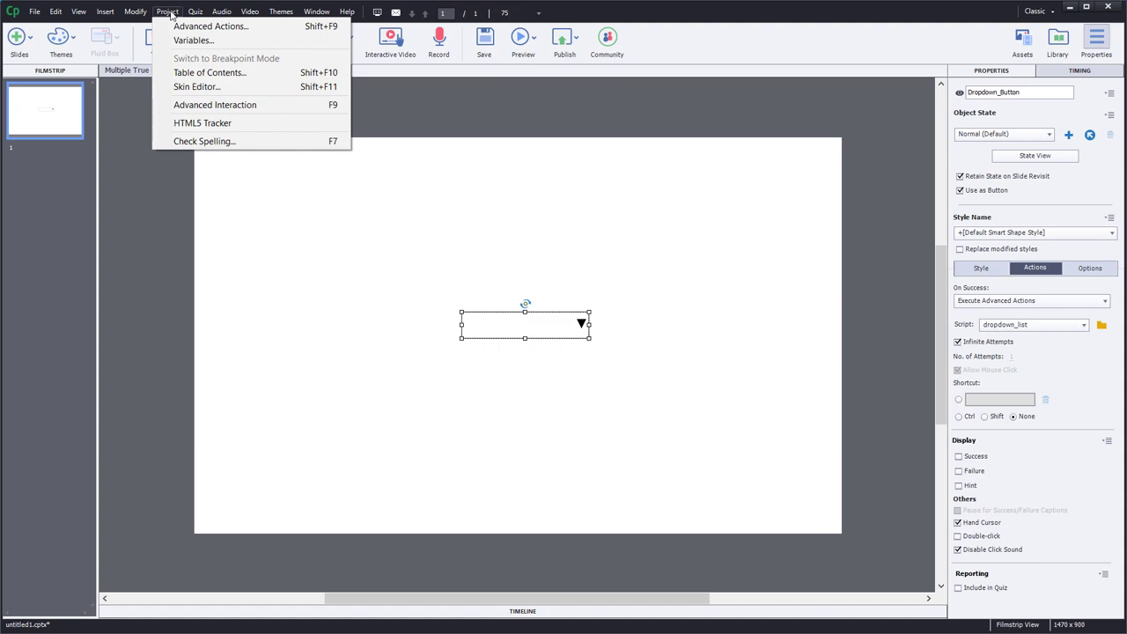
pyautogui.click(209, 27)
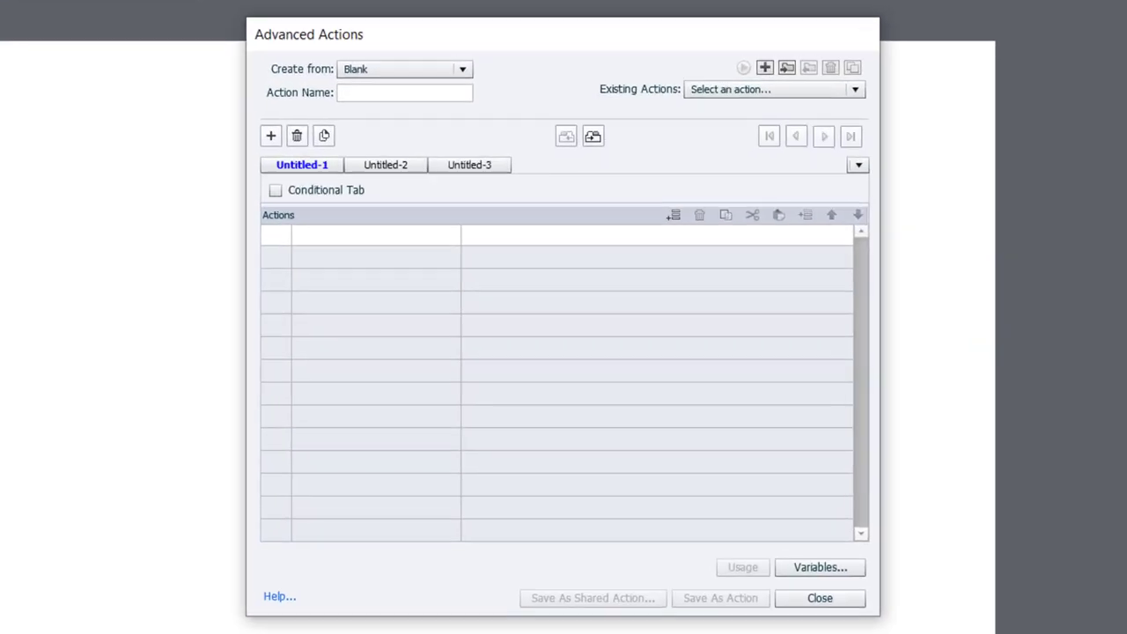
pyautogui.click(777, 90)
pyautogui.click(764, 108)
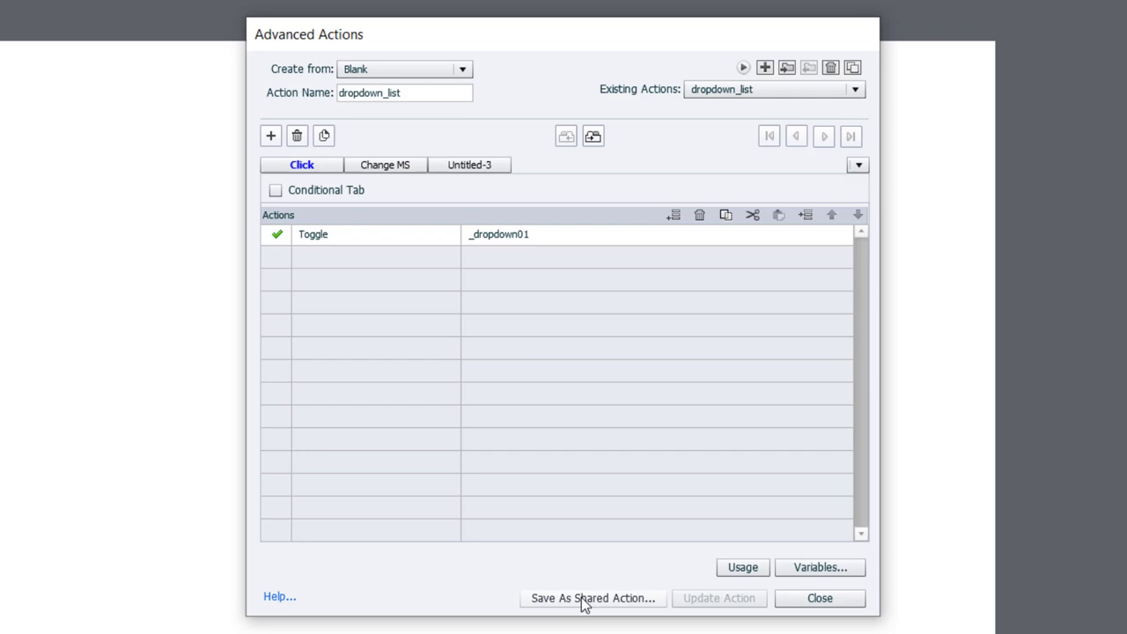
# - Save dropdown_list as a shared action with parameter descriptions Variable, Button, True and False
pyautogui.click(583, 598)
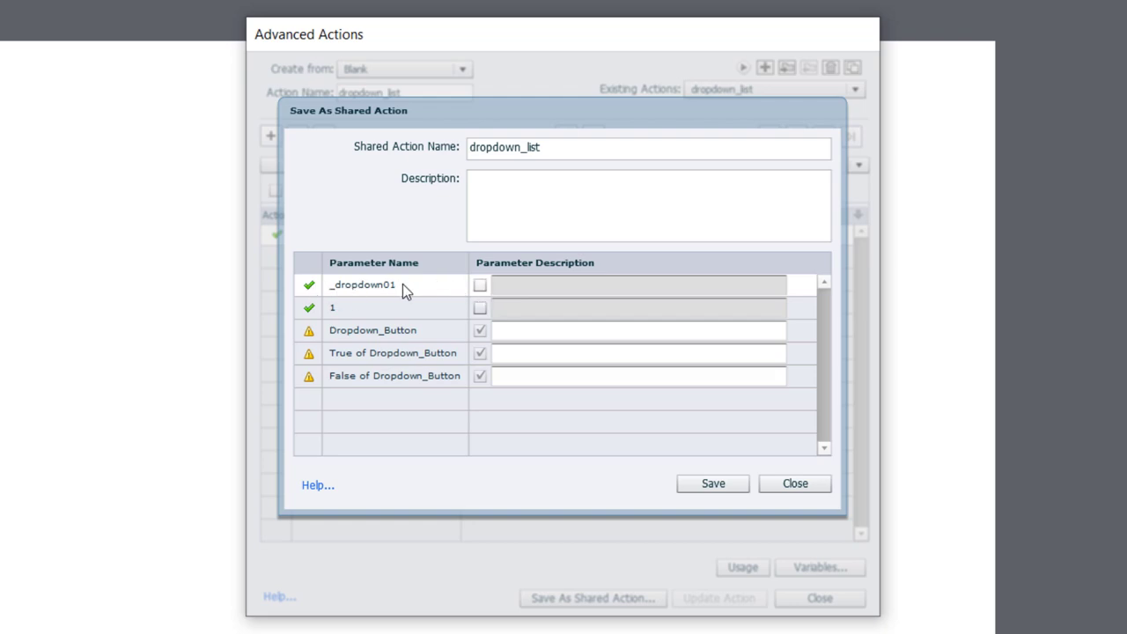
pyautogui.click(479, 286)
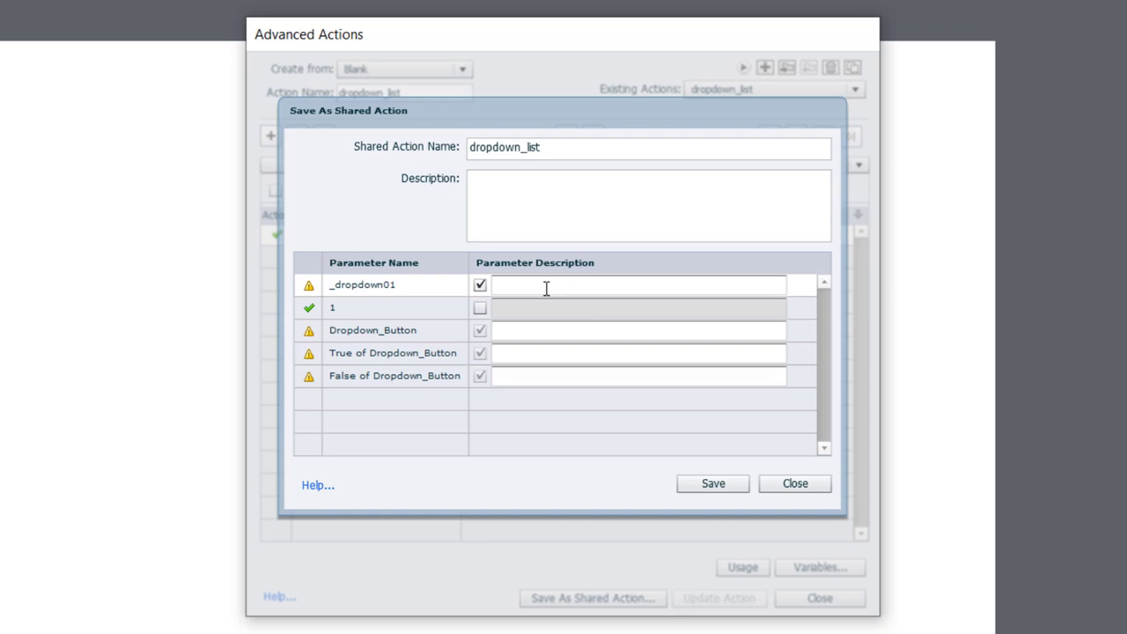
pyautogui.write('Variable')
pyautogui.click(525, 330)
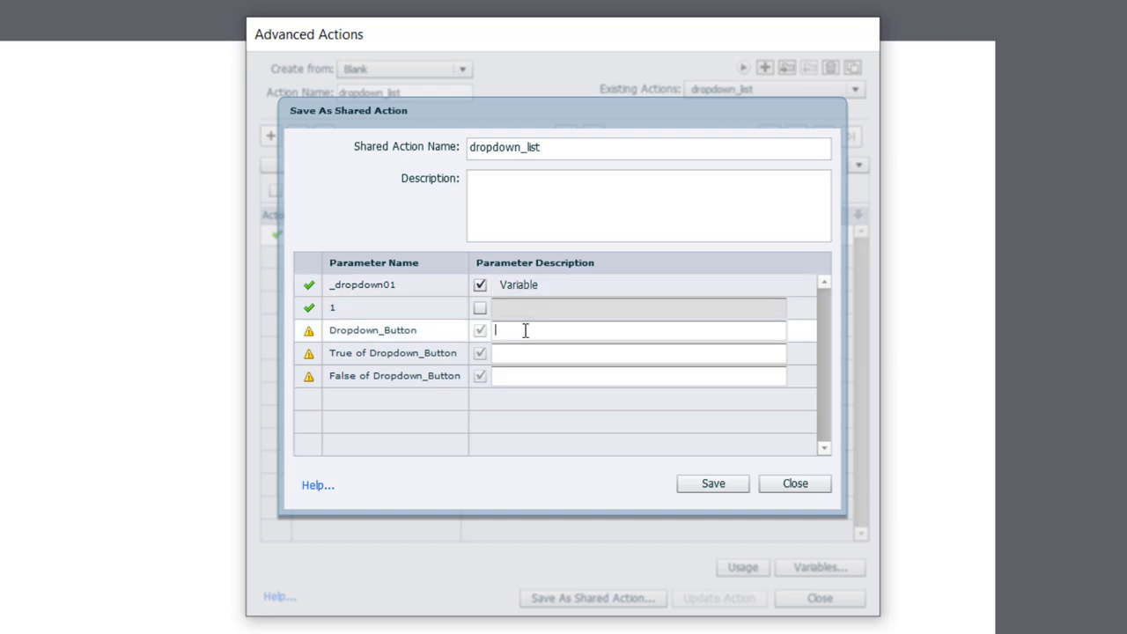
pyautogui.write('Button')
pyautogui.click(548, 355)
pyautogui.write('Tru')
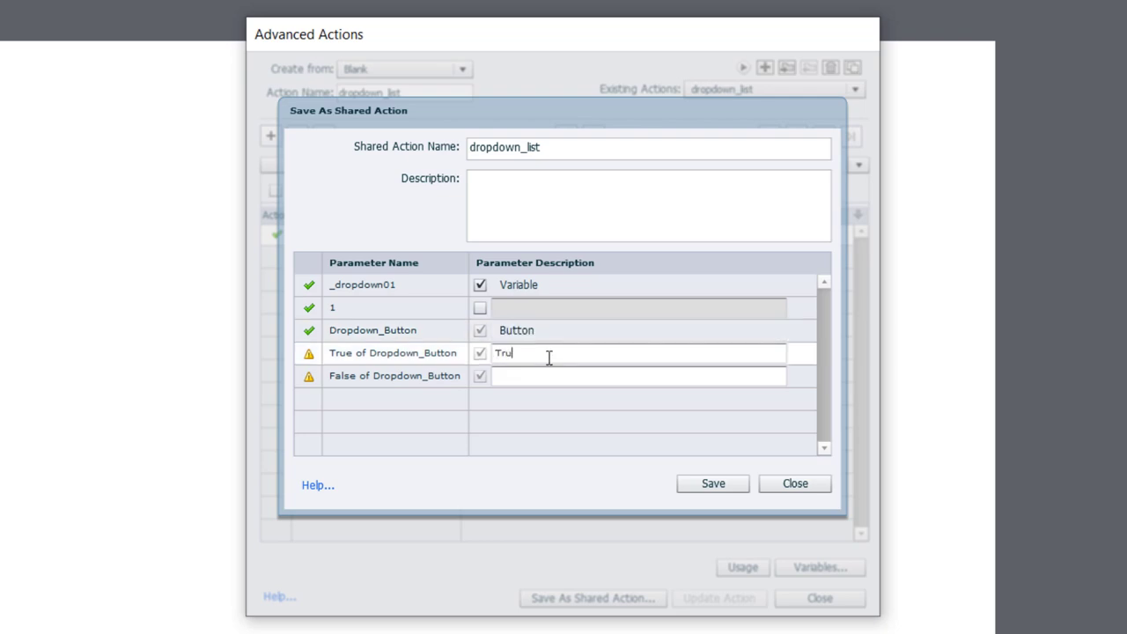
pyautogui.write('e')
pyautogui.click(539, 377)
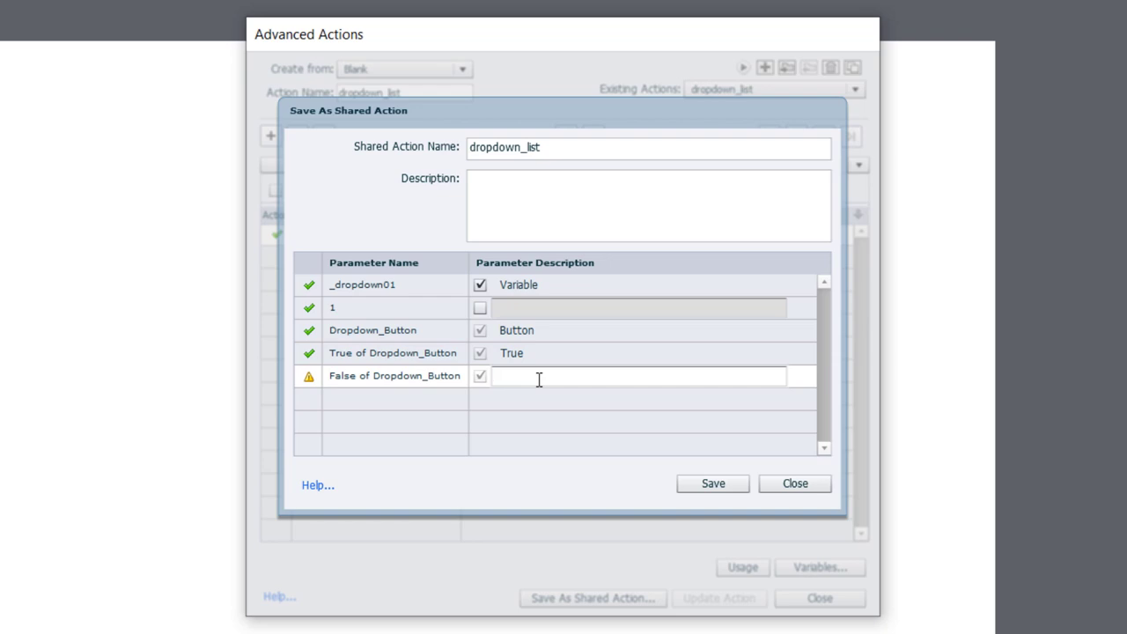
pyautogui.write('False')
pyautogui.press('Return')
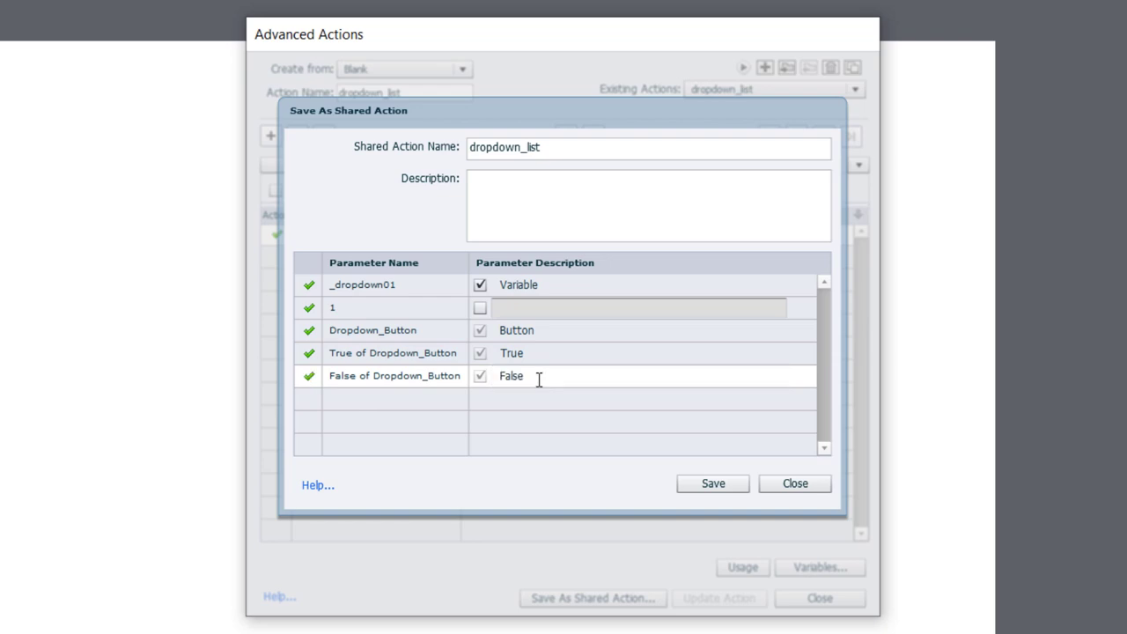
pyautogui.click(718, 485)
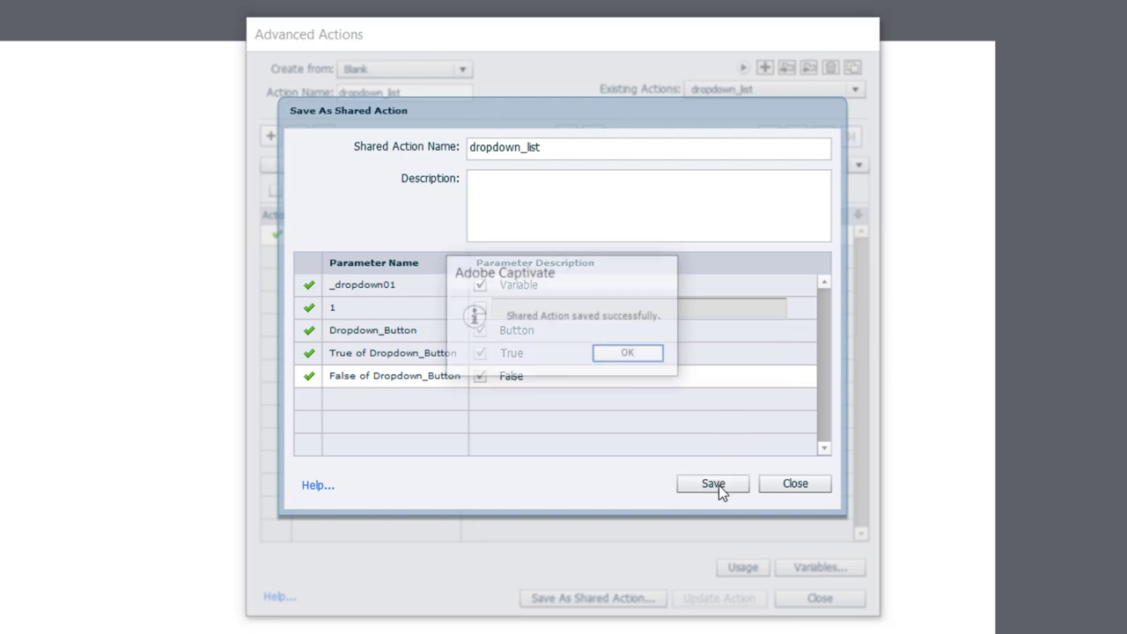
pyautogui.click(638, 353)
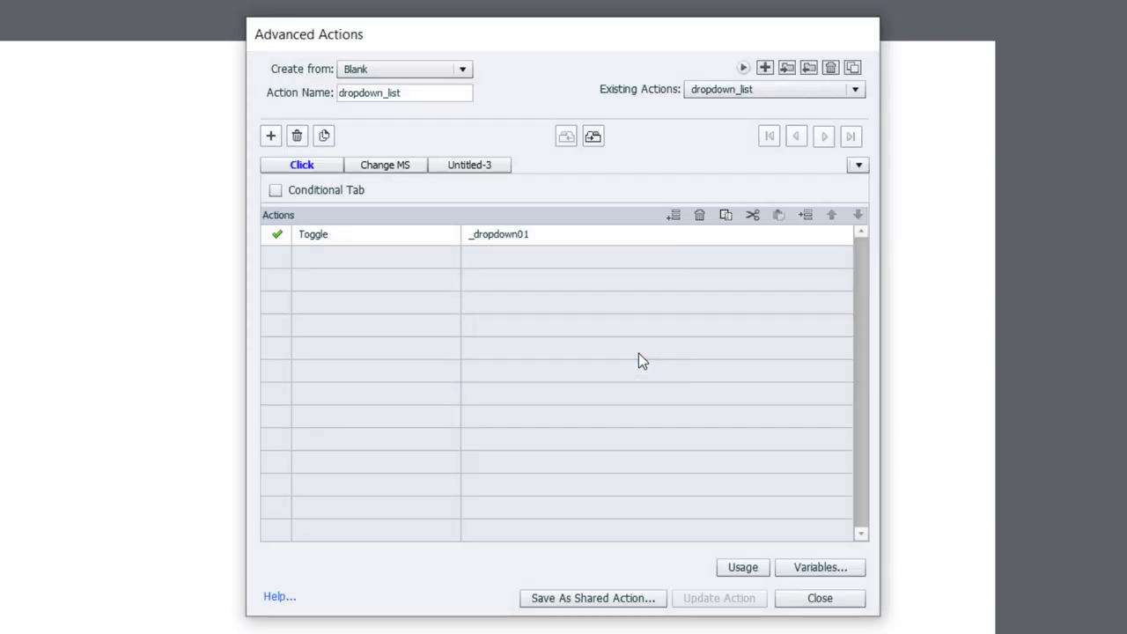
# - Close the editor and set the button's On Success to Execute Shared Action
pyautogui.click(819, 599)
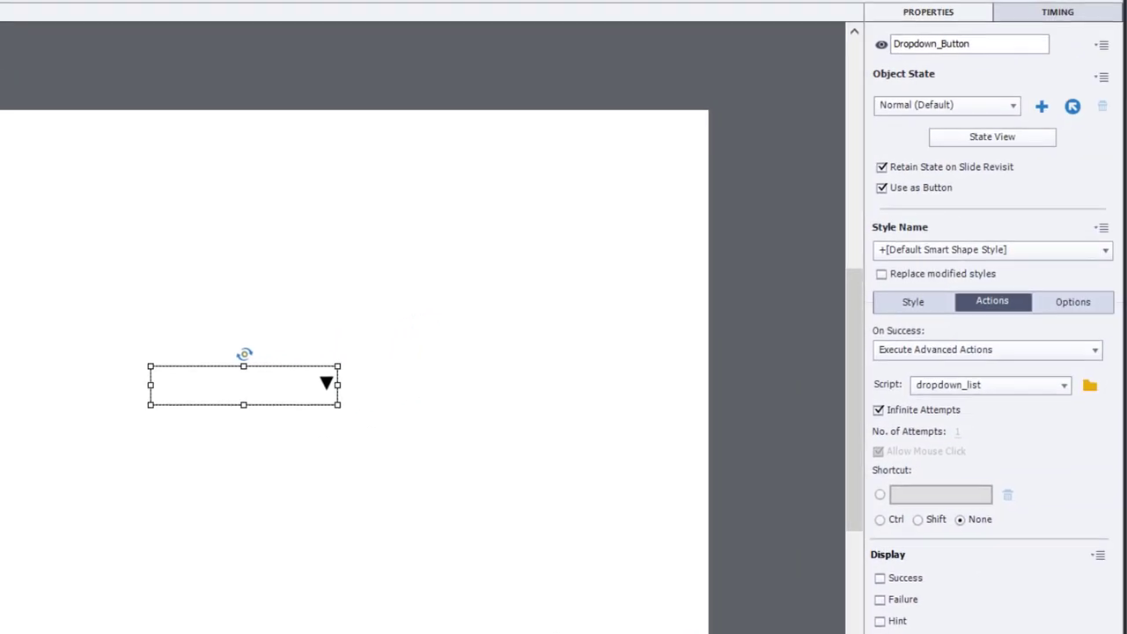
pyautogui.click(1006, 354)
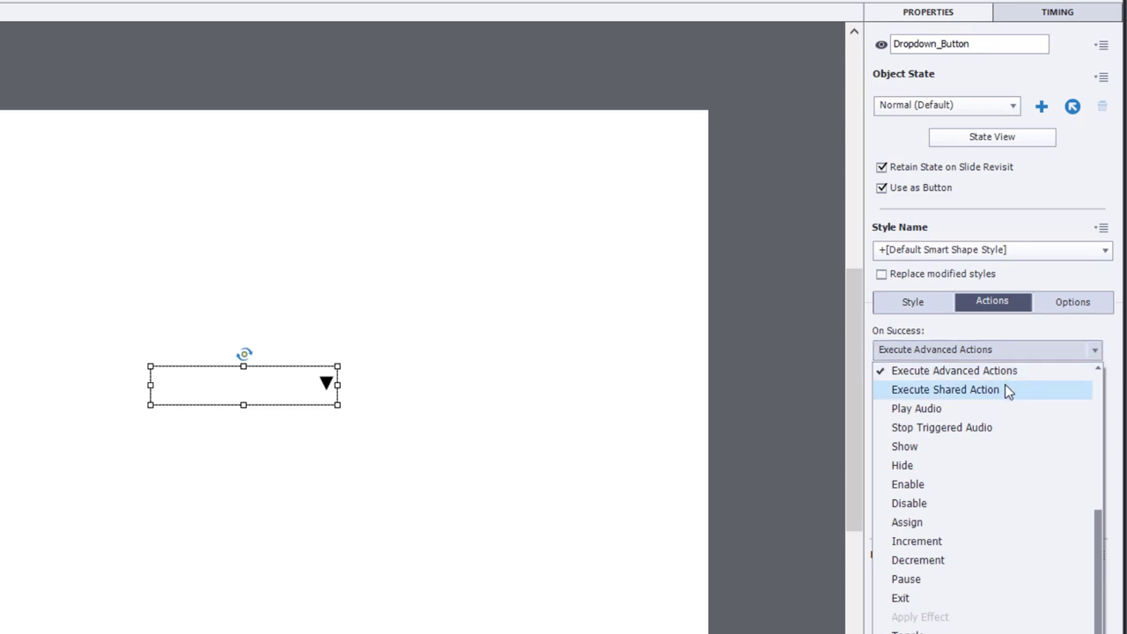
pyautogui.click(1004, 389)
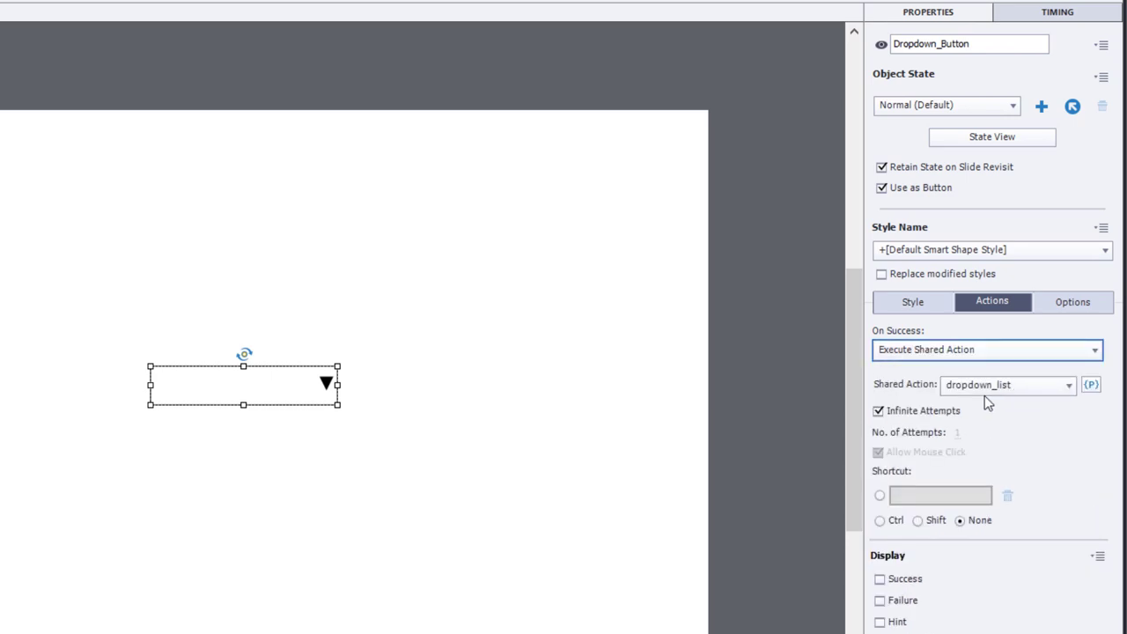
# - Assign parameters _dropdown01, Dropdown_Button, True and False to the shared action and save
pyautogui.click(1092, 387)
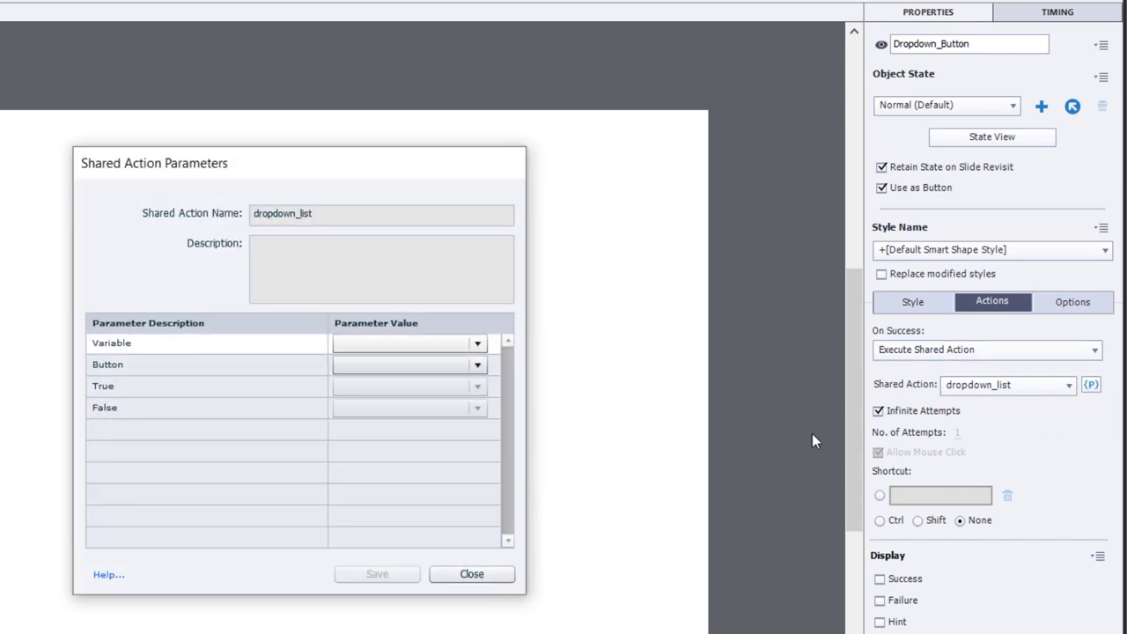
pyautogui.click(368, 343)
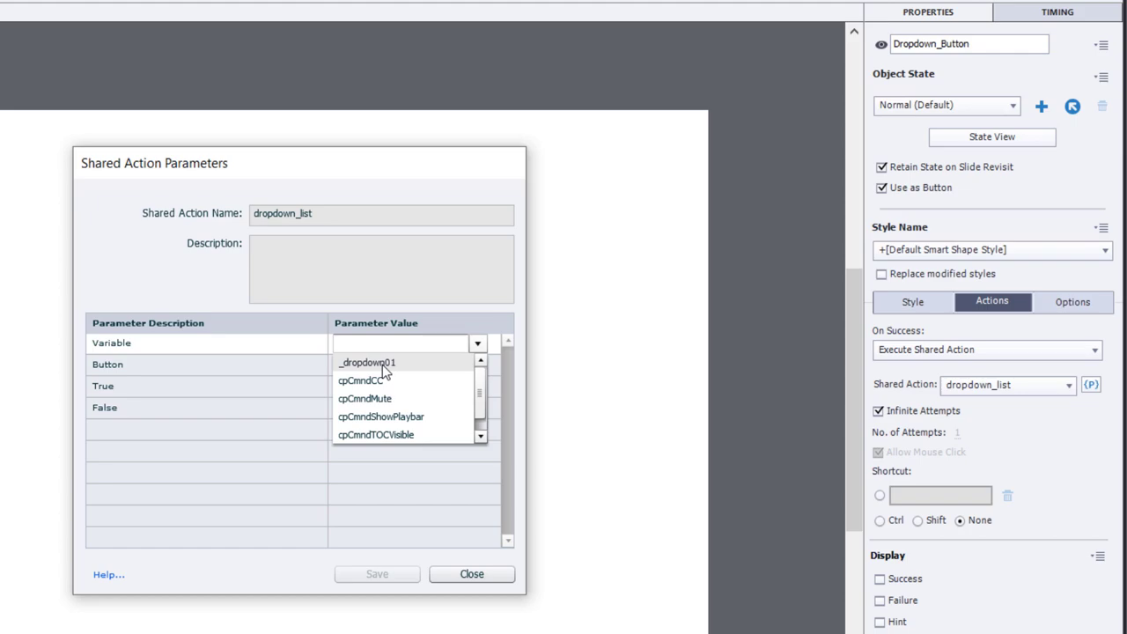
pyautogui.click(382, 365)
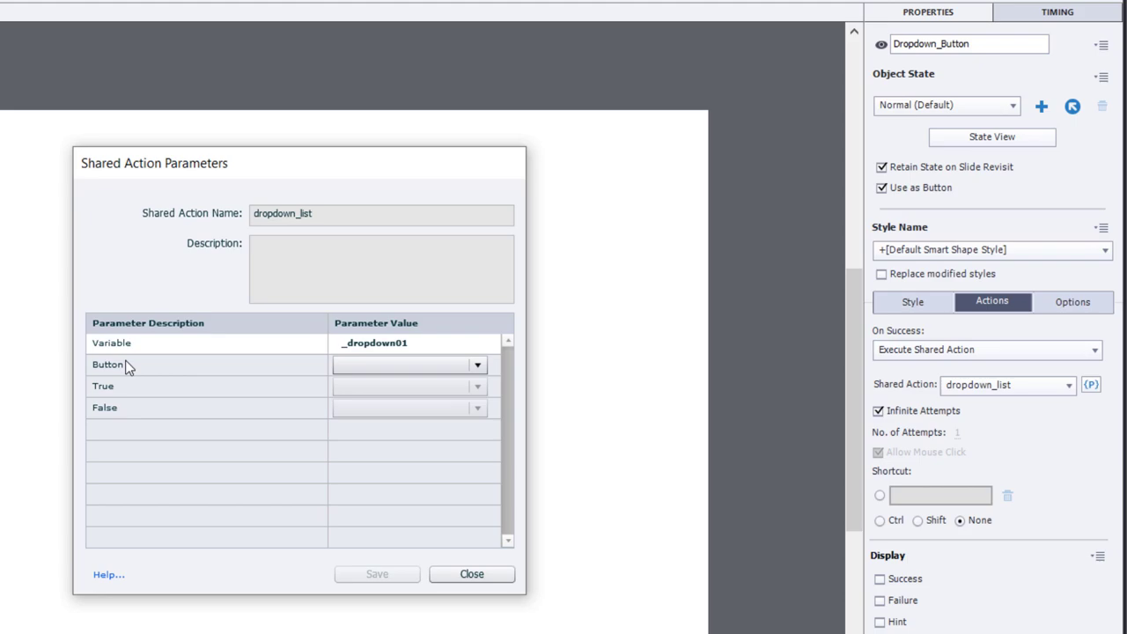
pyautogui.click(376, 360)
pyautogui.click(382, 382)
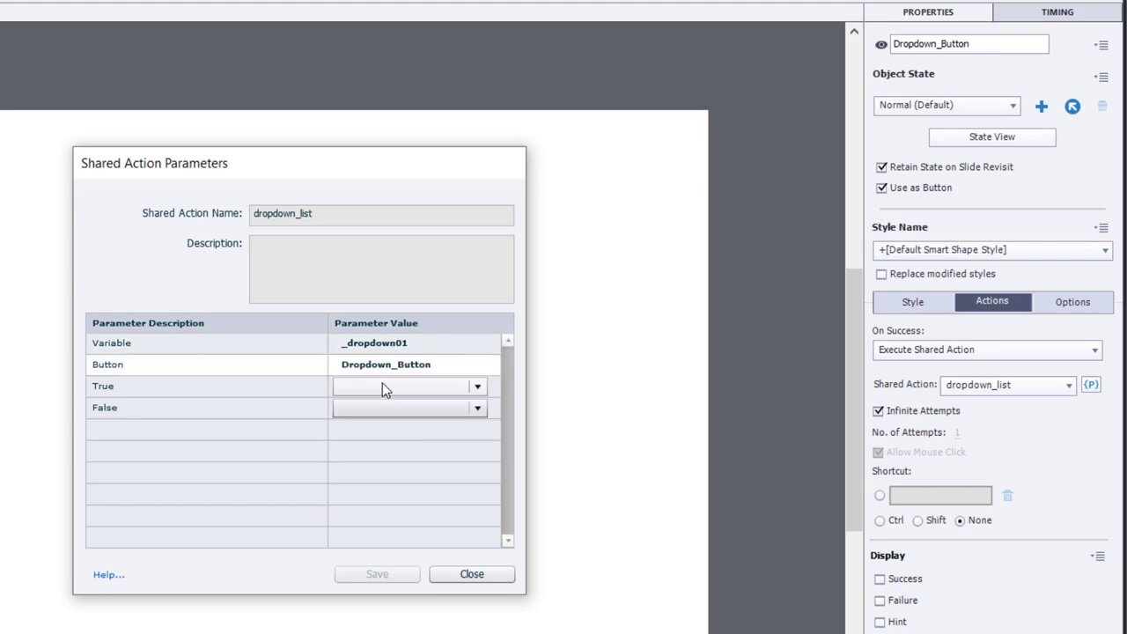
pyautogui.click(382, 385)
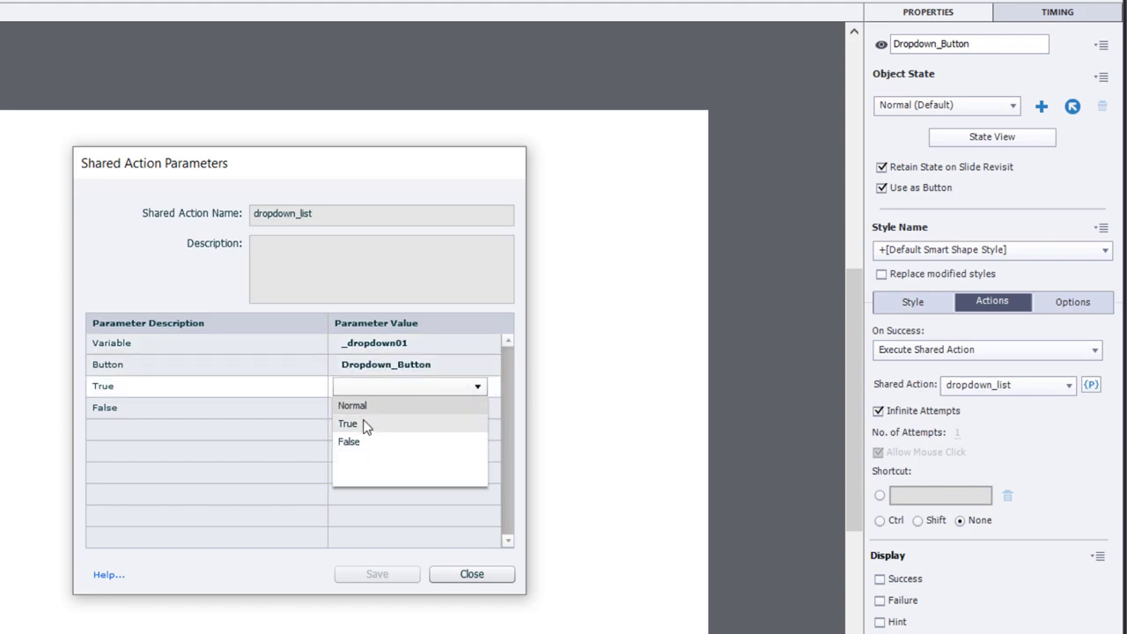
pyautogui.click(366, 426)
pyautogui.click(372, 409)
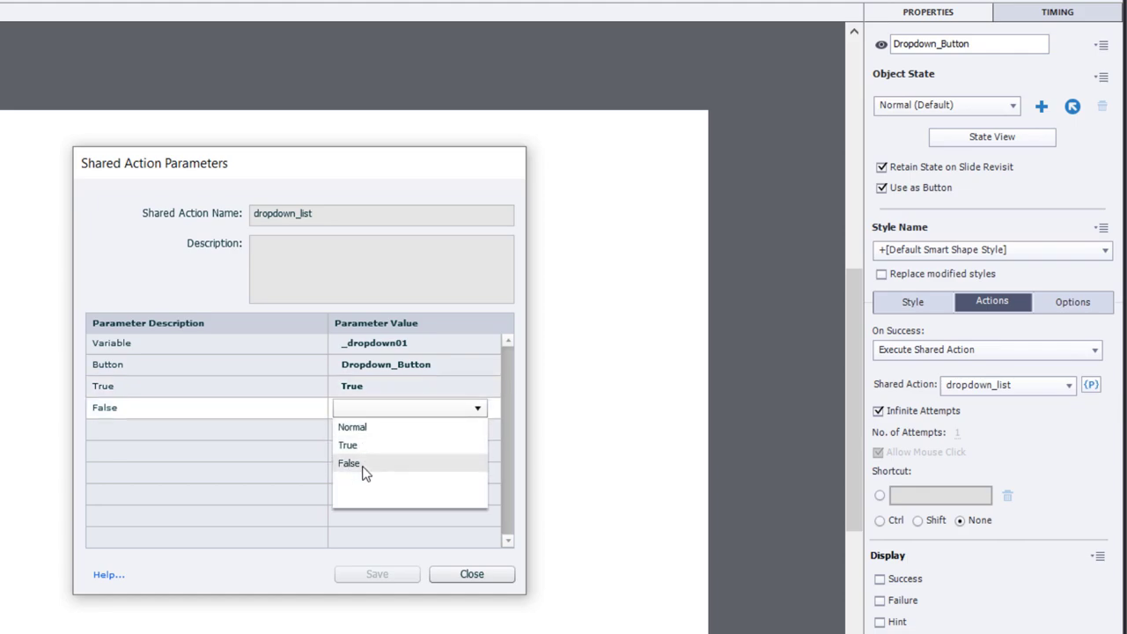
pyautogui.click(365, 471)
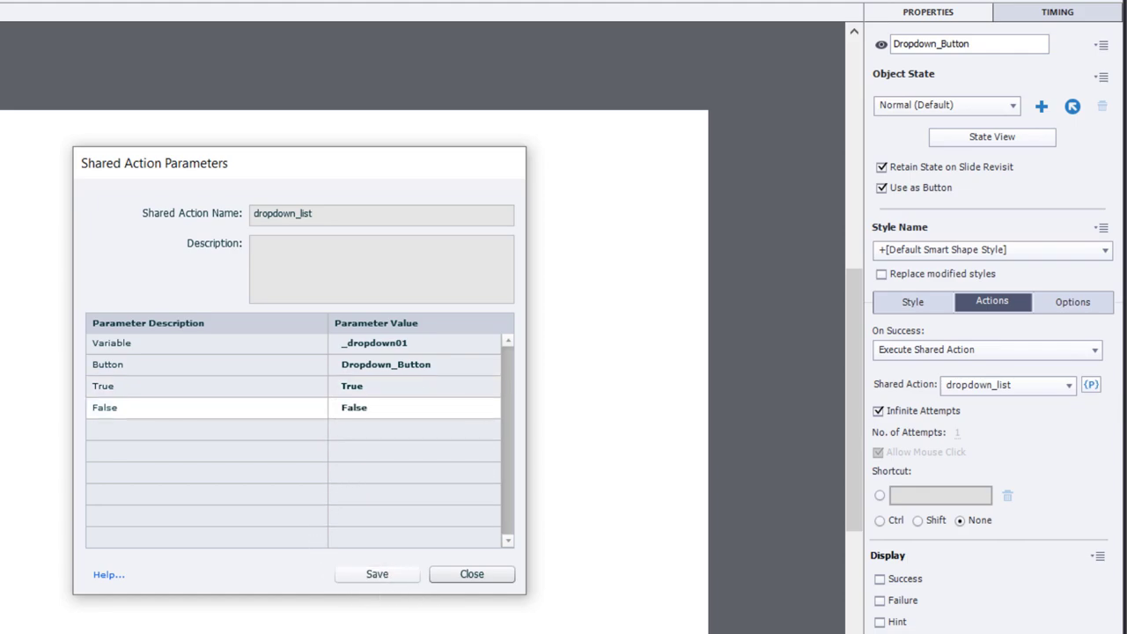
pyautogui.click(378, 573)
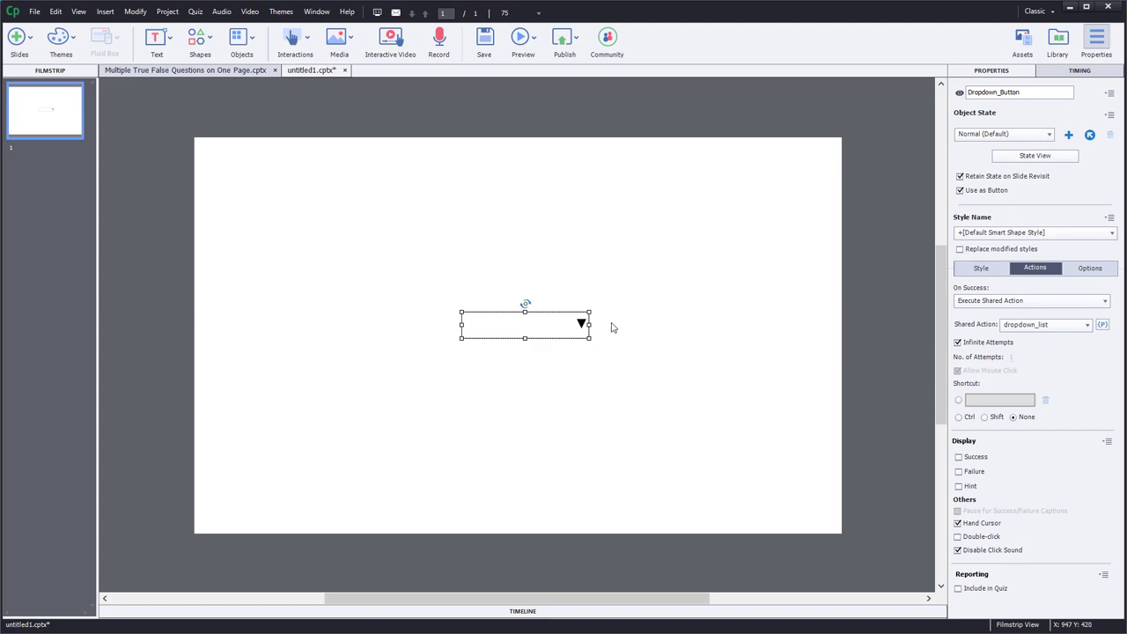
# - Copy the dropdown button onto the Multiple True False Questions slide and place it beside question one
pyautogui.rightClick(564, 325)
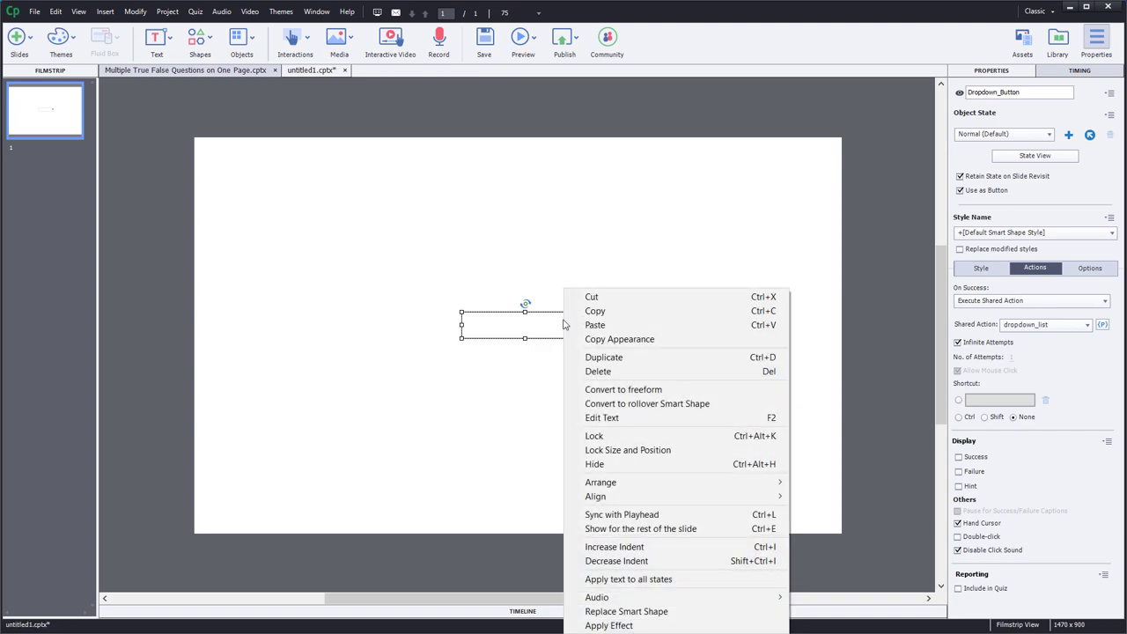
pyautogui.click(595, 312)
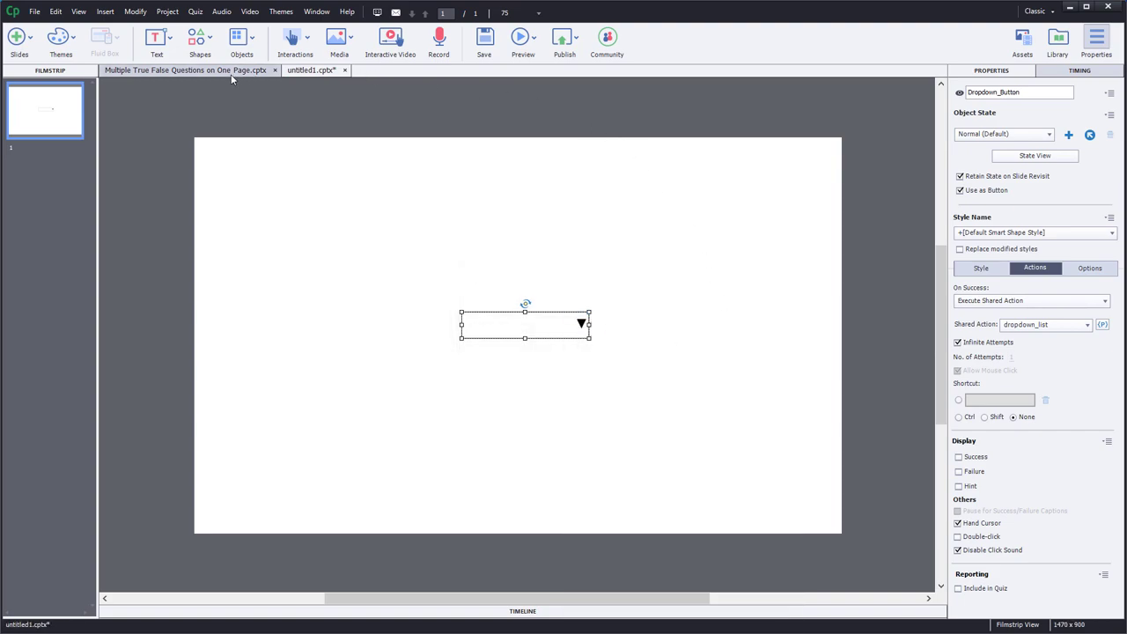
pyautogui.click(176, 75)
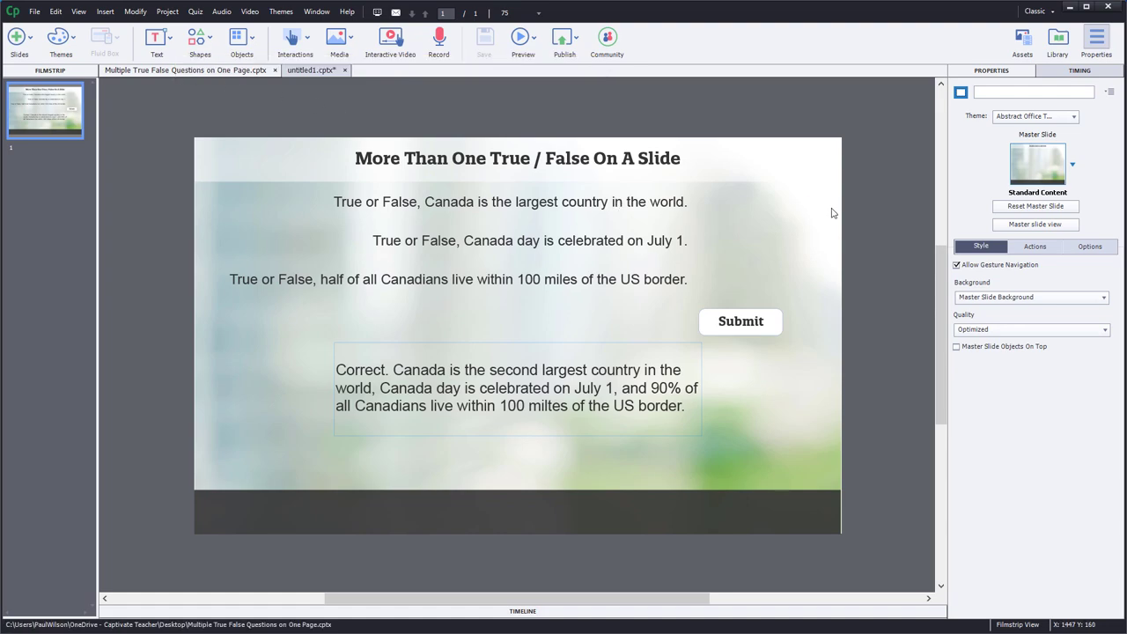
pyautogui.rightClick(315, 104)
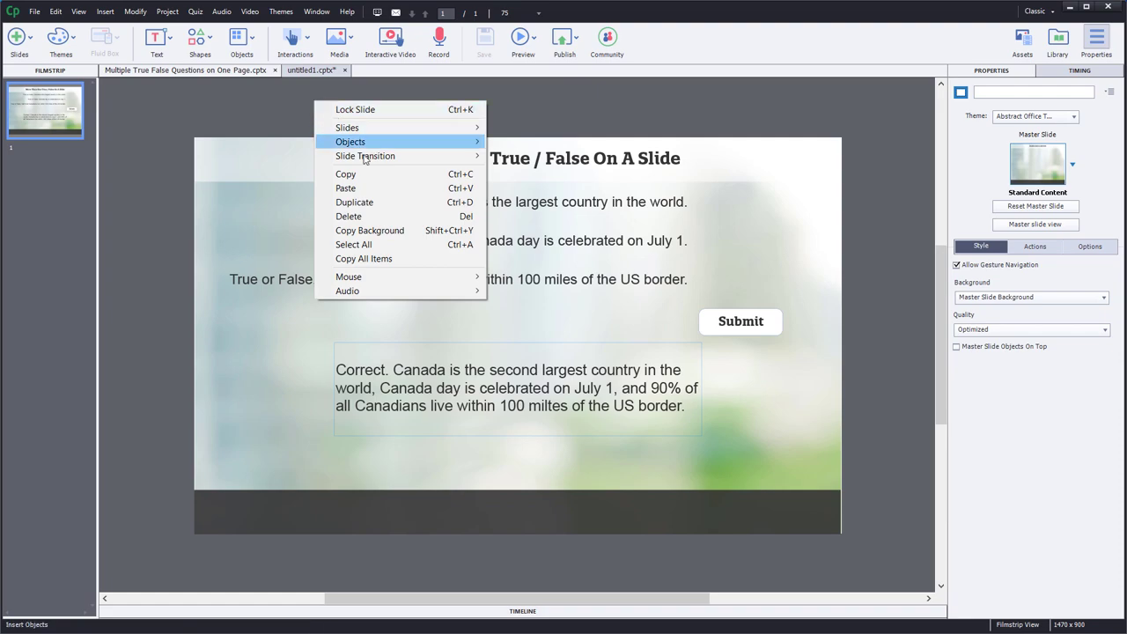
pyautogui.click(366, 189)
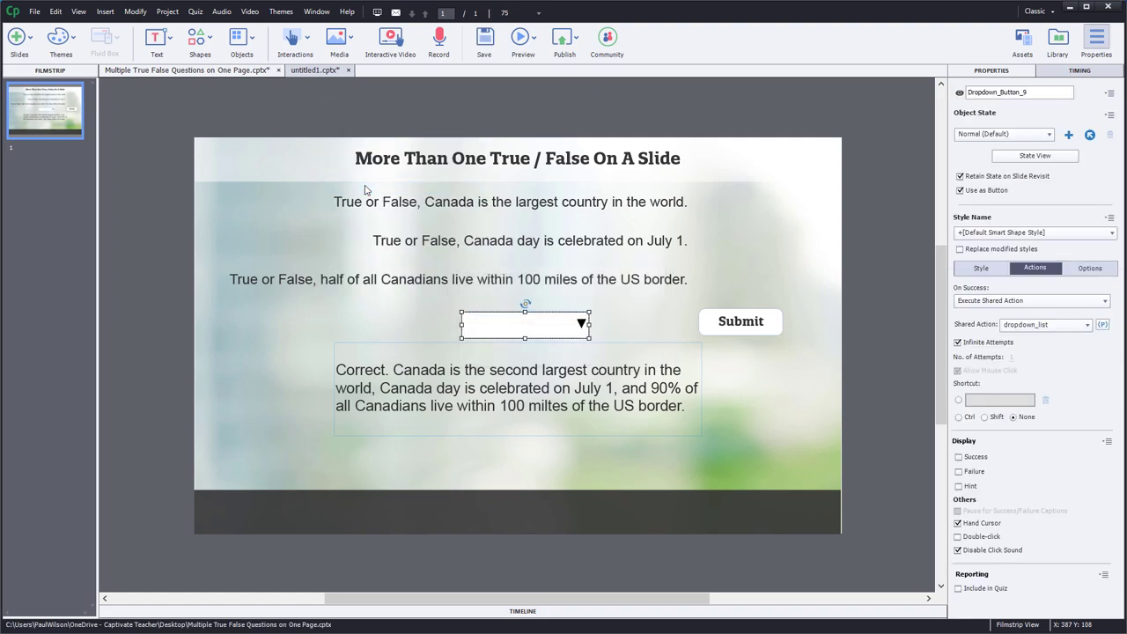
pyautogui.moveTo(537, 331); pyautogui.dragTo(771, 207)
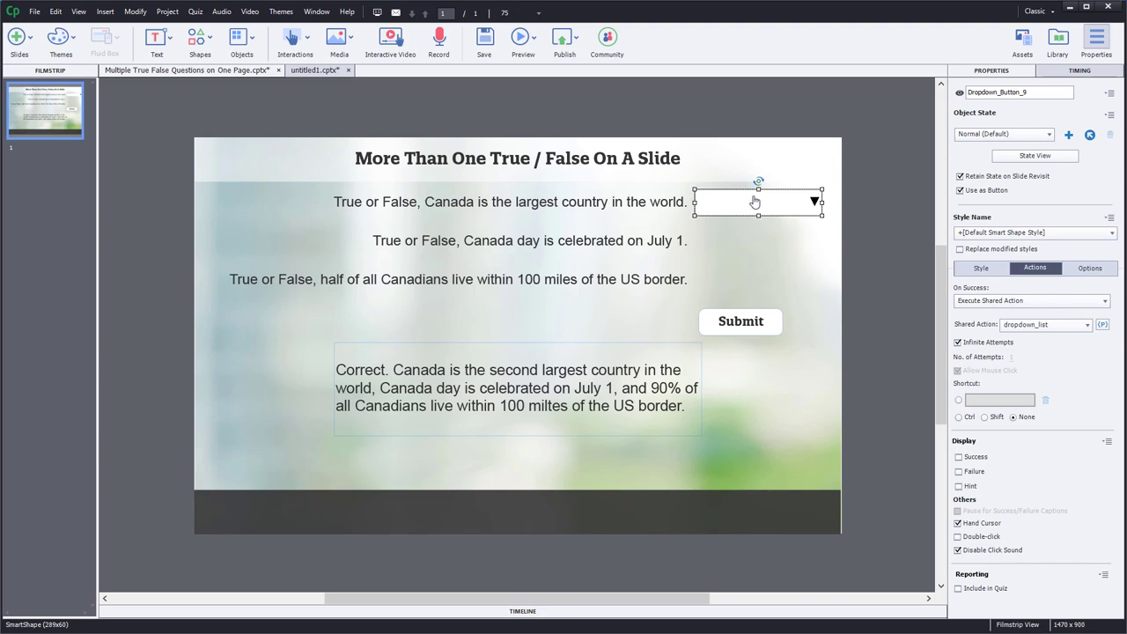
pyautogui.click(169, 12)
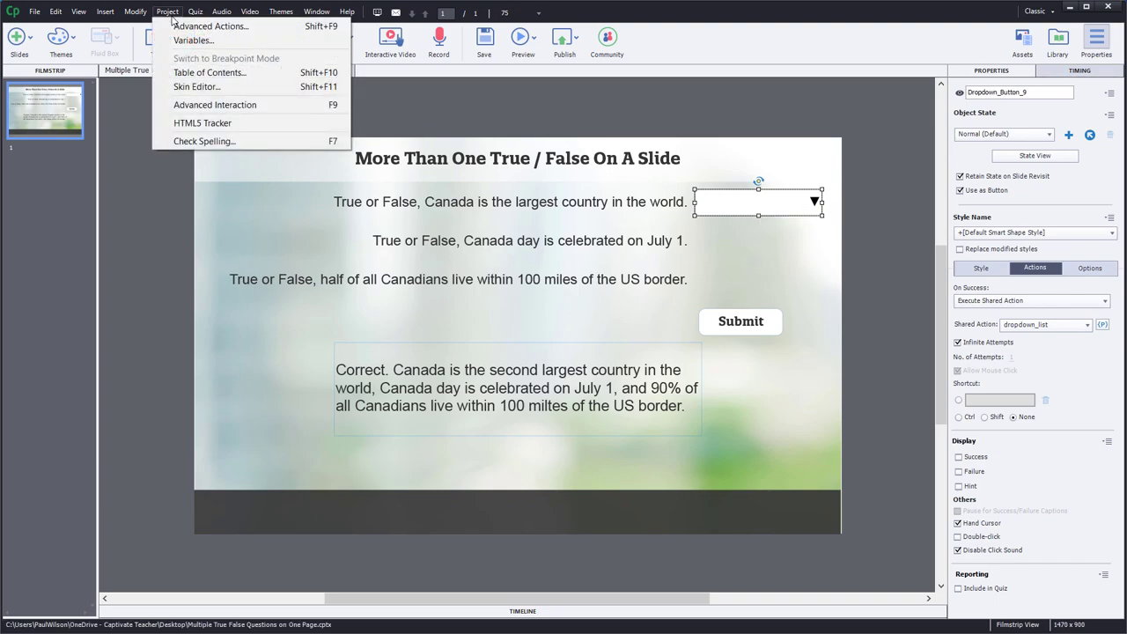
pyautogui.click(194, 41)
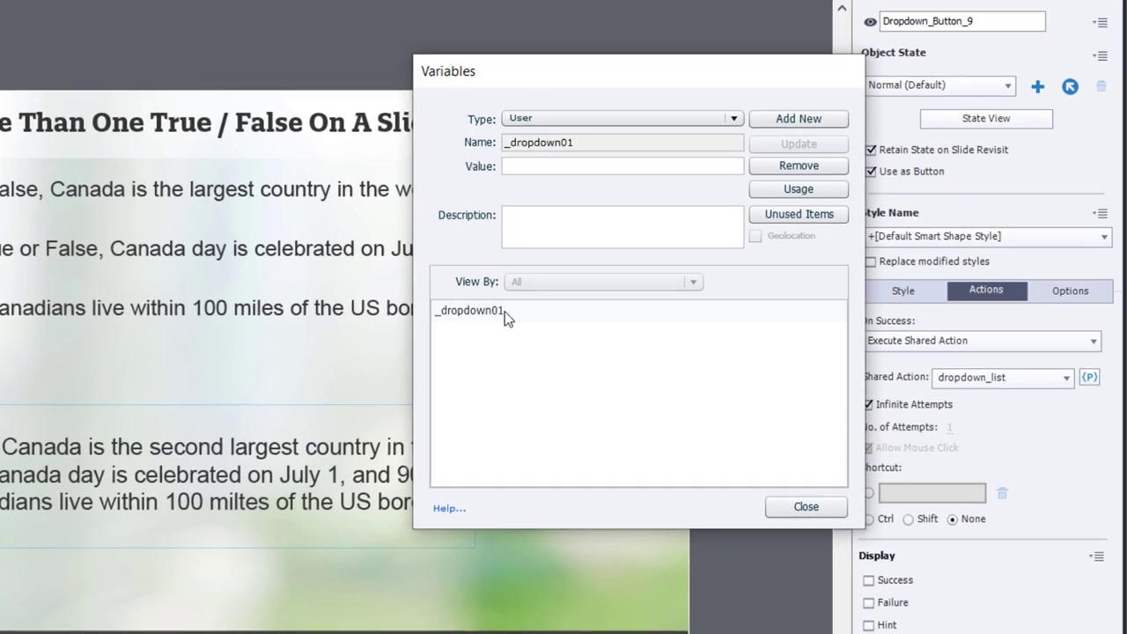
pyautogui.click(805, 506)
pyautogui.click(761, 105)
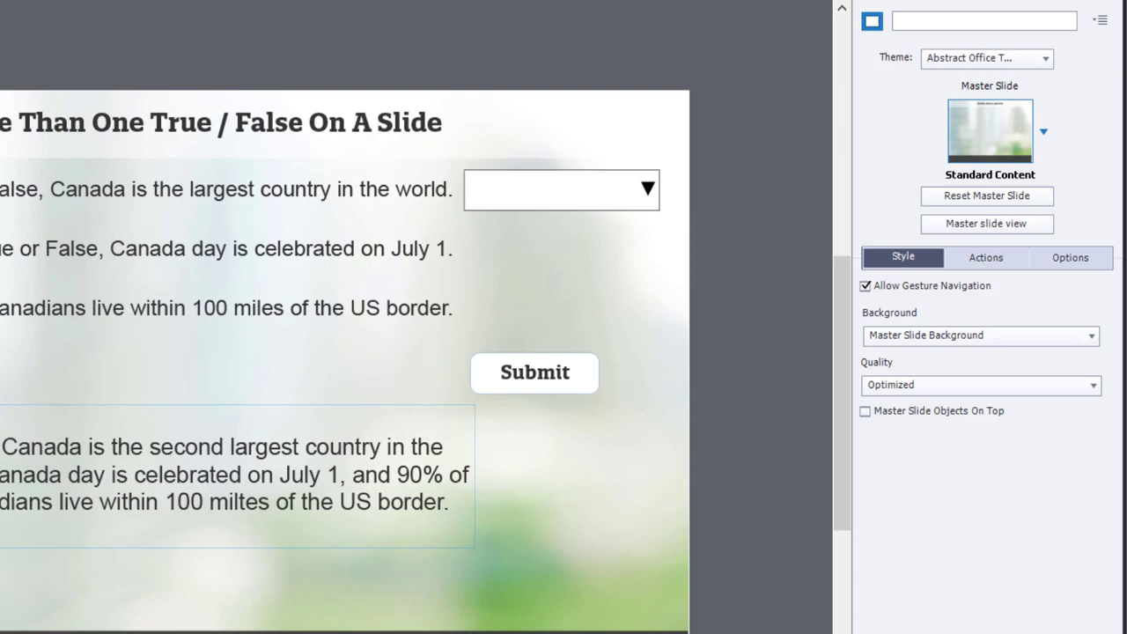
pyautogui.hotkey('ctrl', 'l')
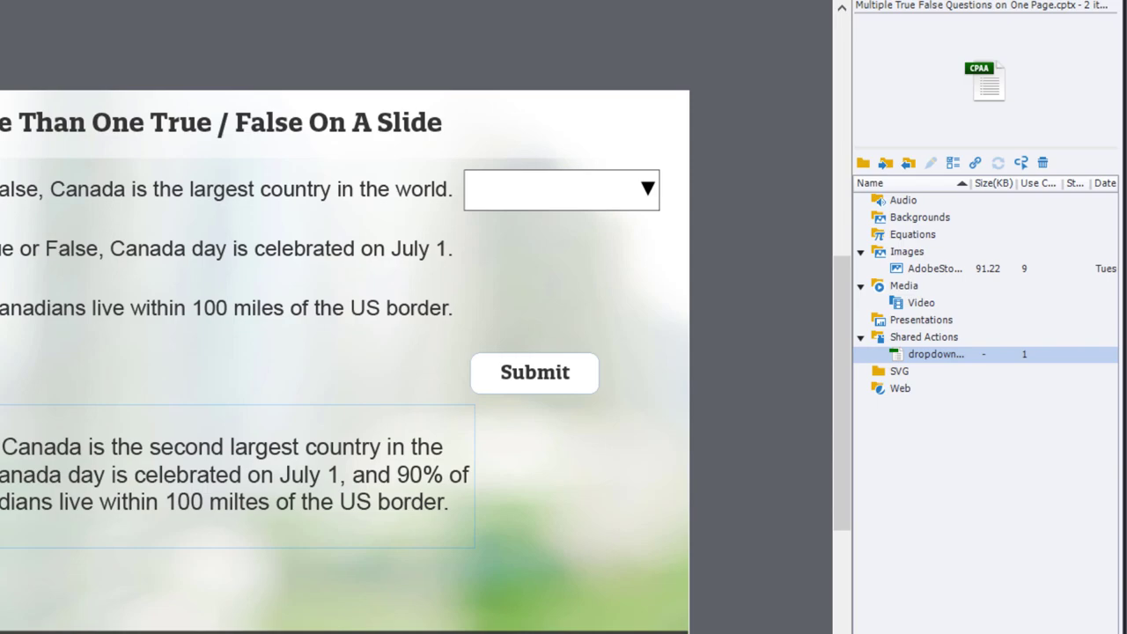
pyautogui.doubleClick(939, 355)
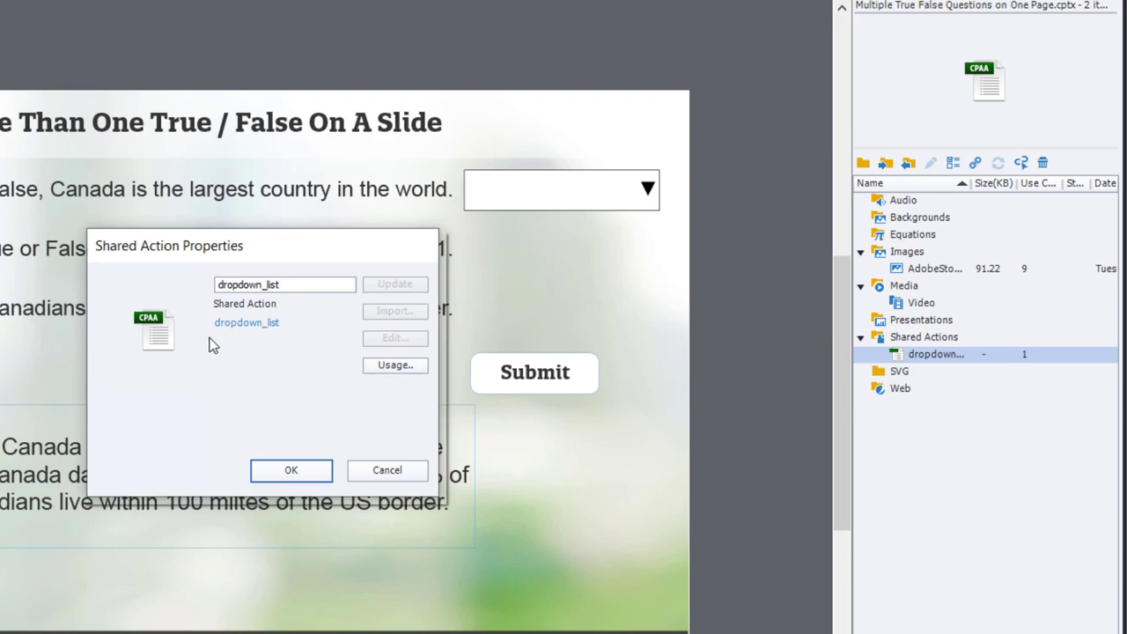
pyautogui.click(386, 469)
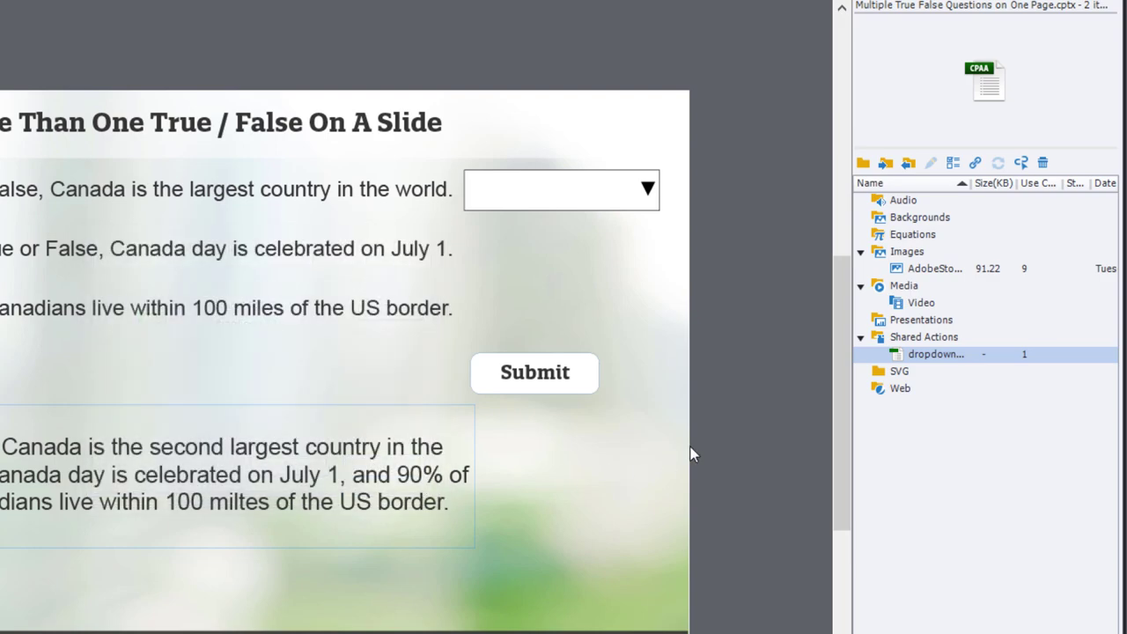
pyautogui.click(581, 201)
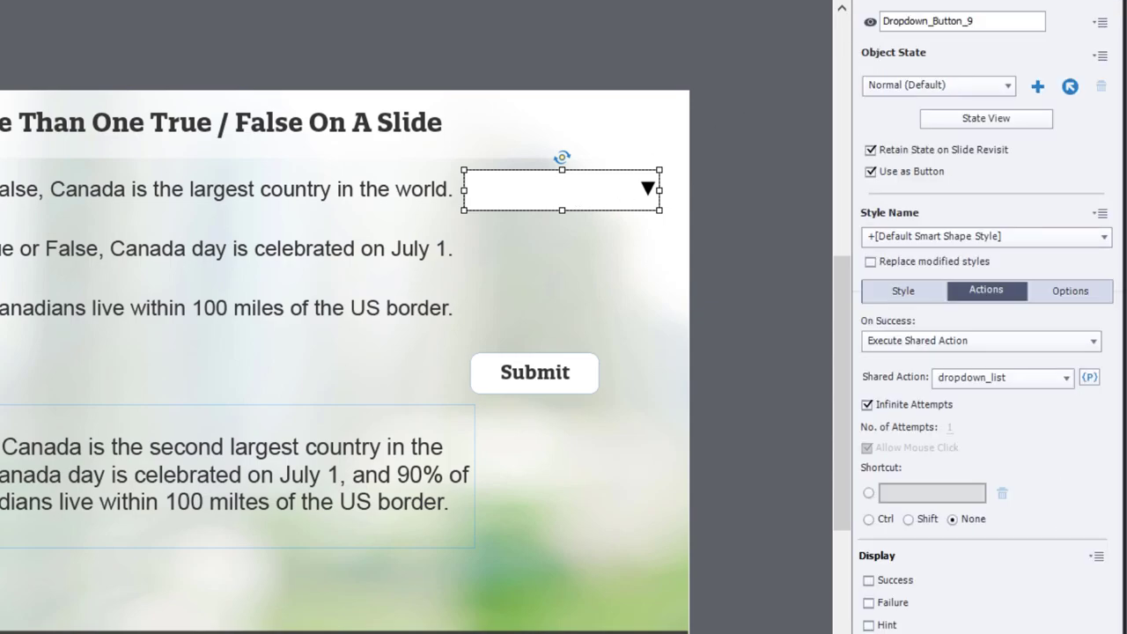
pyautogui.click(1088, 377)
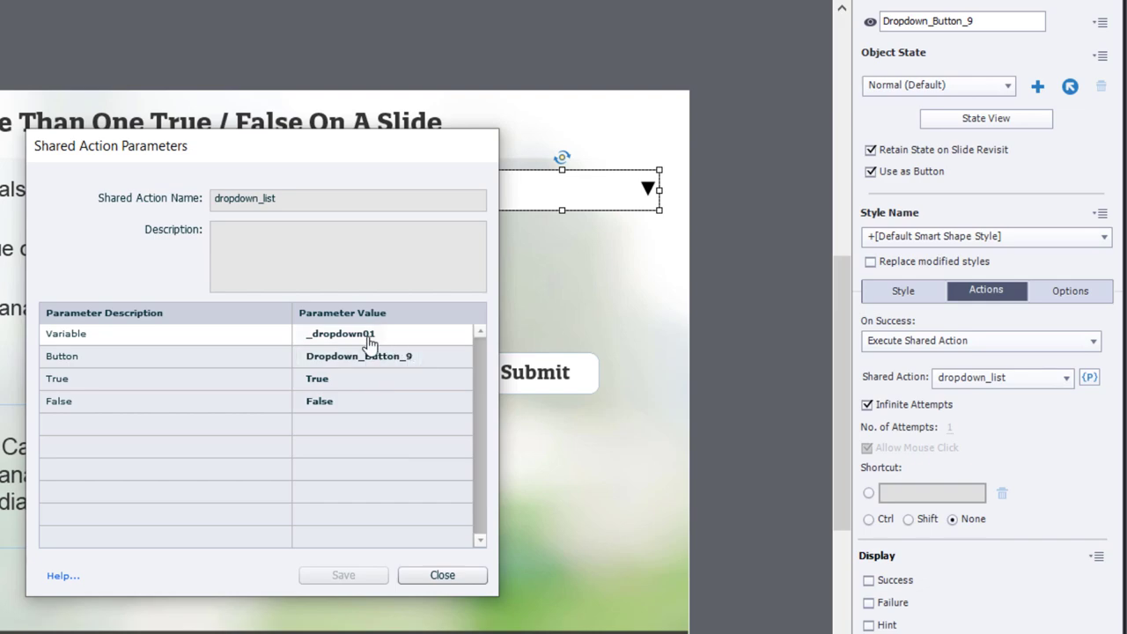
pyautogui.click(442, 574)
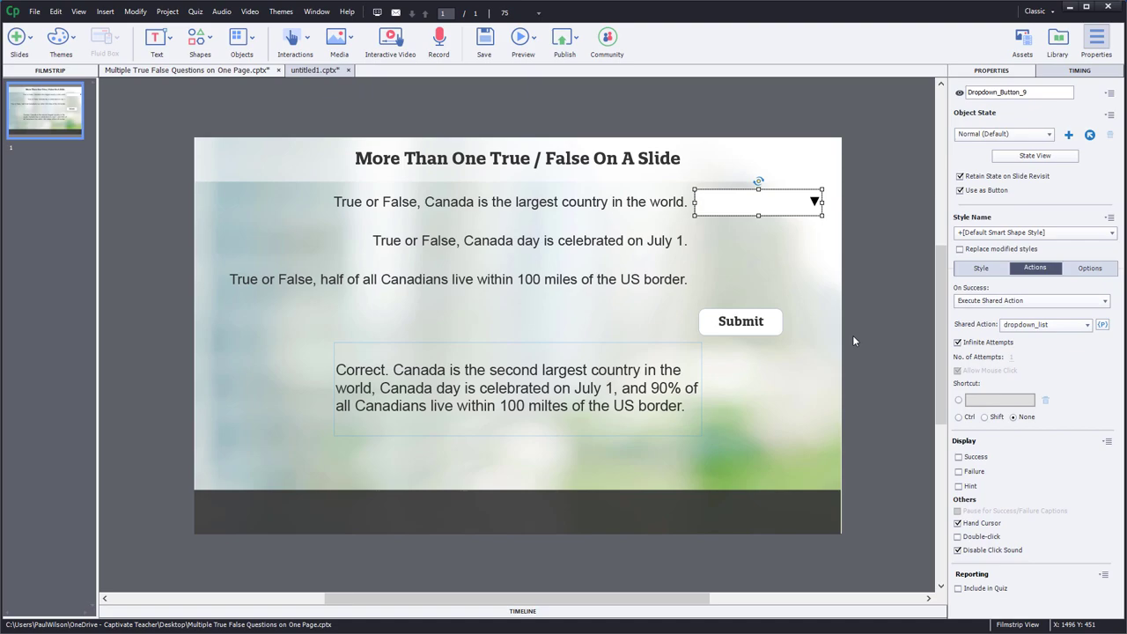
# - Paste two more dropdown copies and position them beside the second and third questions
pyautogui.hotkey('ctrl', 'v')
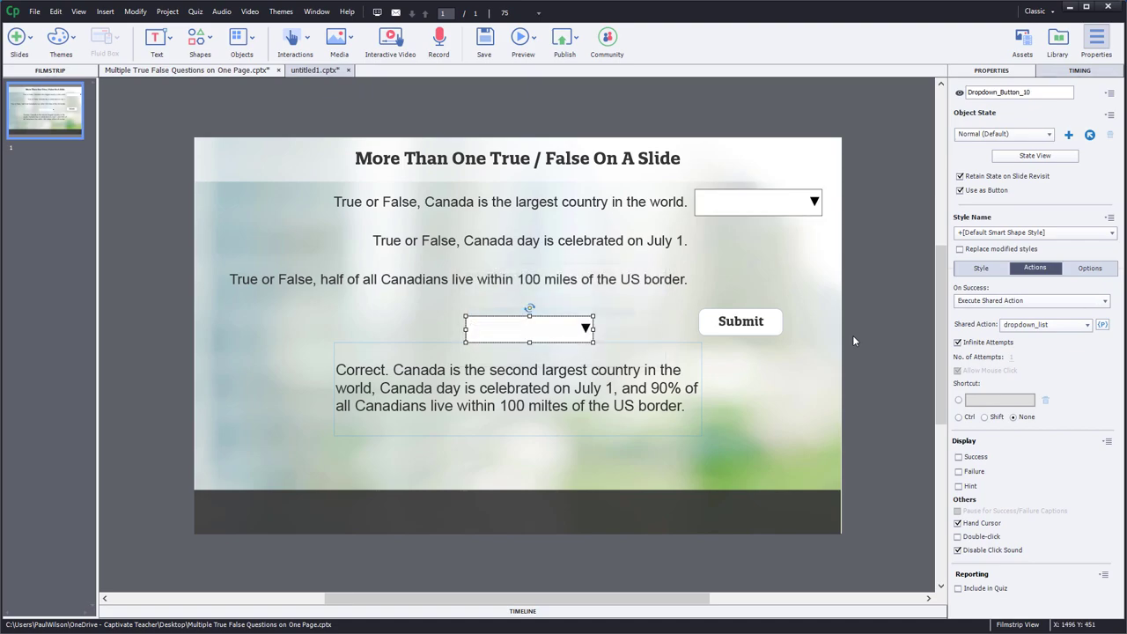
pyautogui.moveTo(548, 331); pyautogui.dragTo(778, 243)
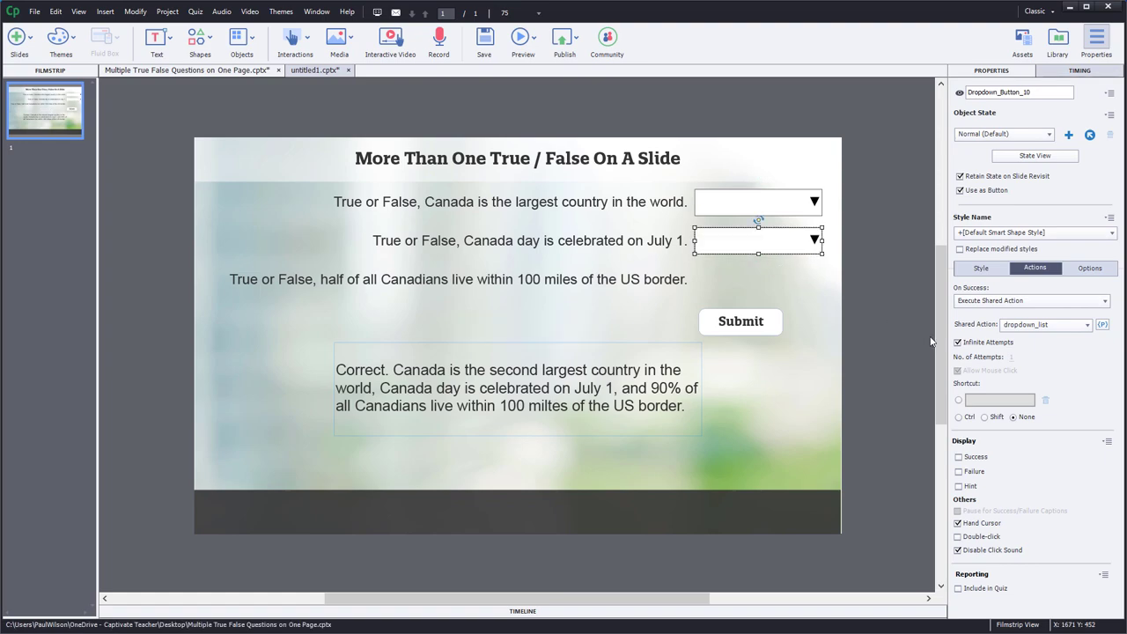
pyautogui.hotkey('ctrl', 'v')
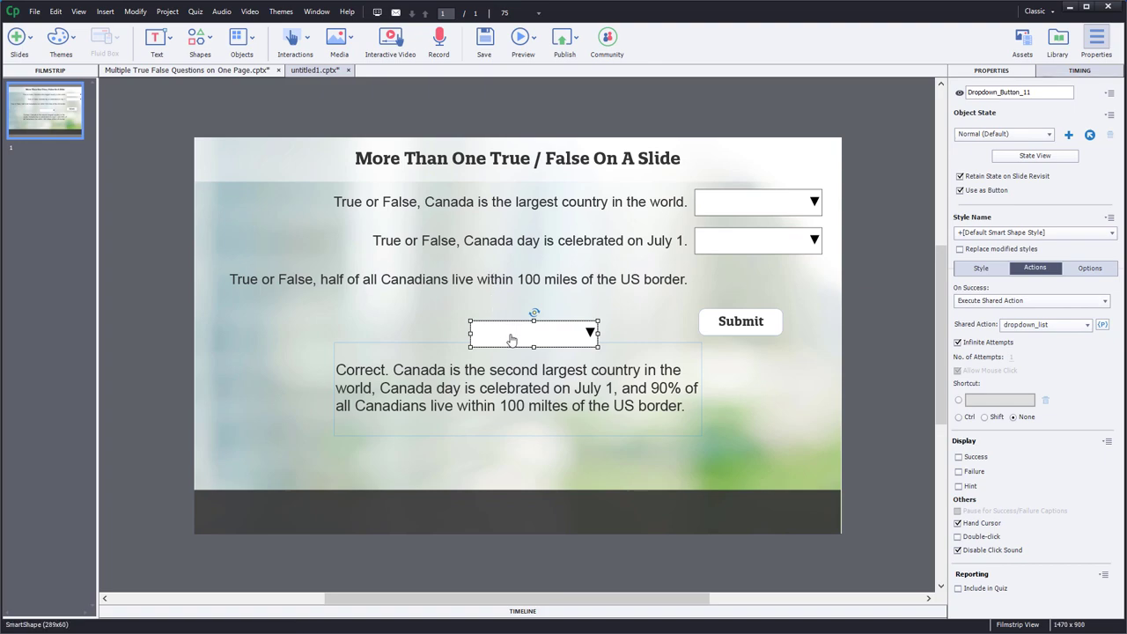
pyautogui.moveTo(511, 340); pyautogui.dragTo(734, 279)
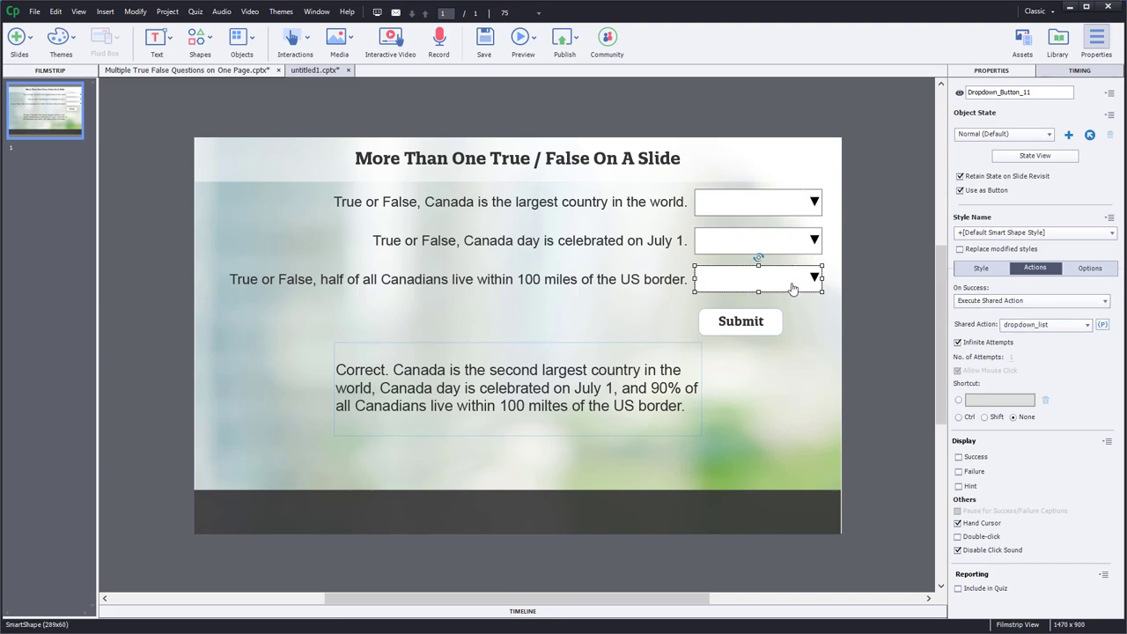
# - Review the dropdown variables in Project > Variables, then close the list
pyautogui.click(165, 14)
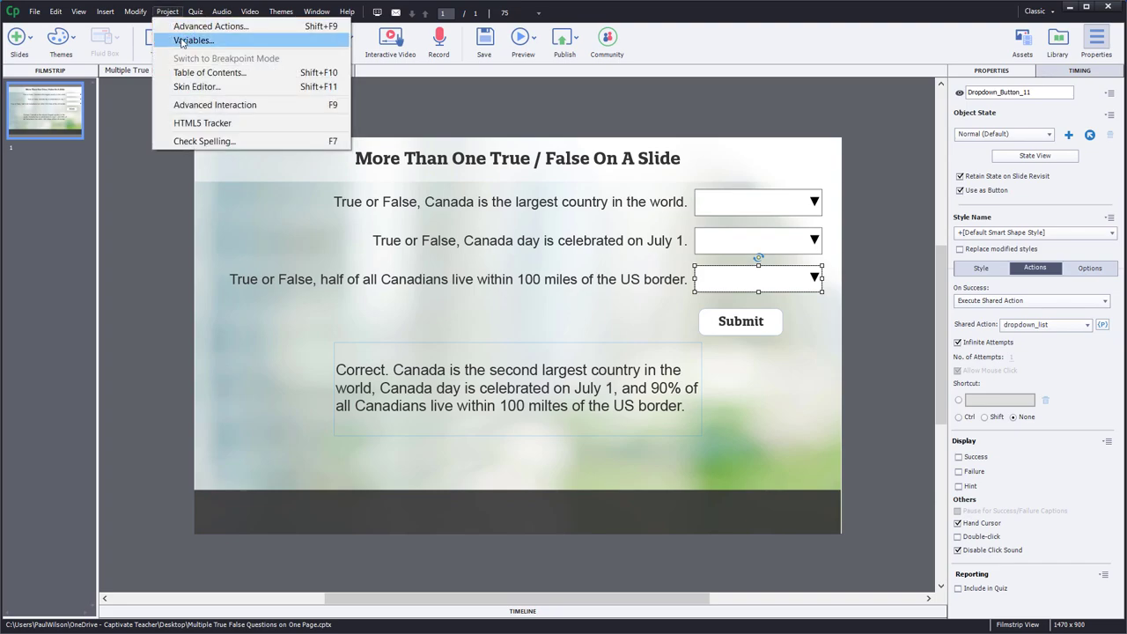
pyautogui.click(187, 36)
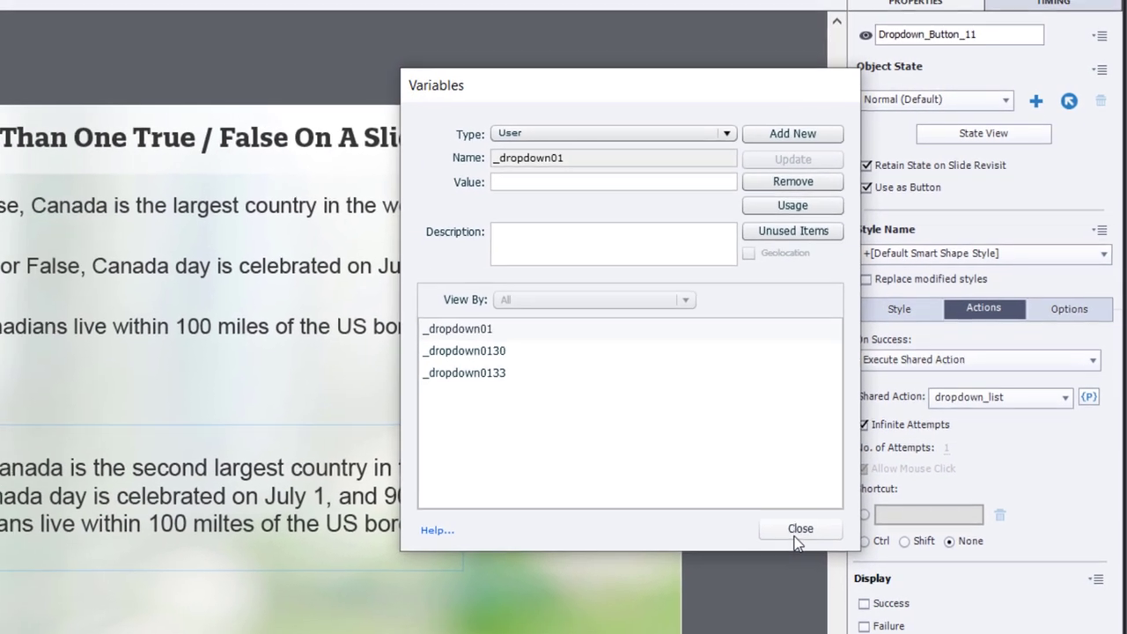
pyautogui.click(757, 585)
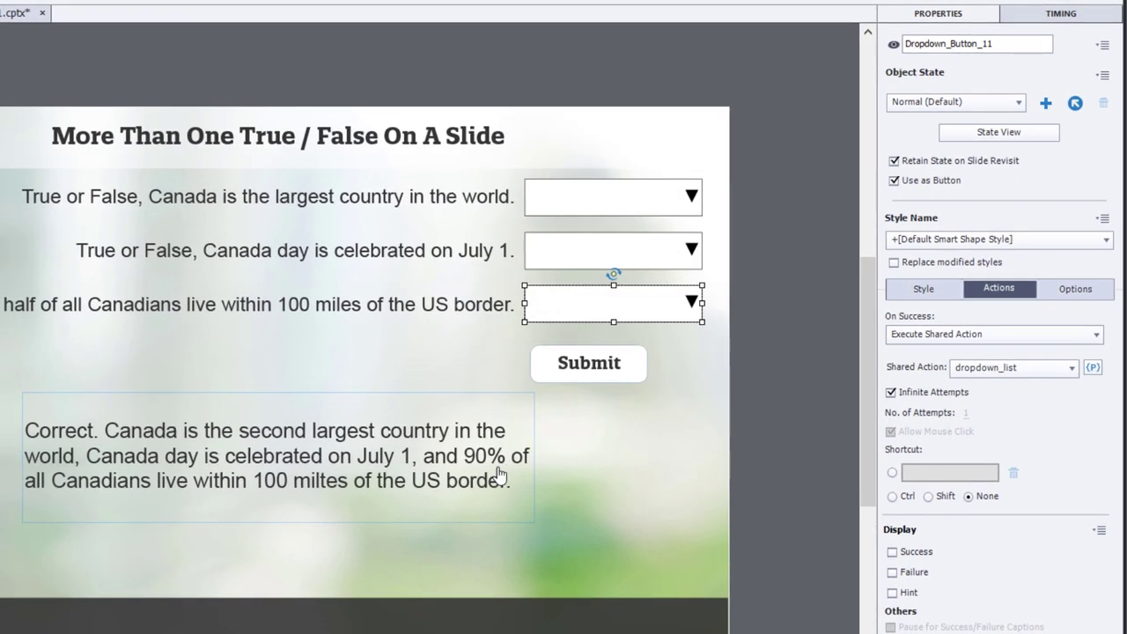
# - Make Feedback_Caption retain its state on slide revisit, preview its Incorrect state, then select the Submit button
pyautogui.click(337, 458)
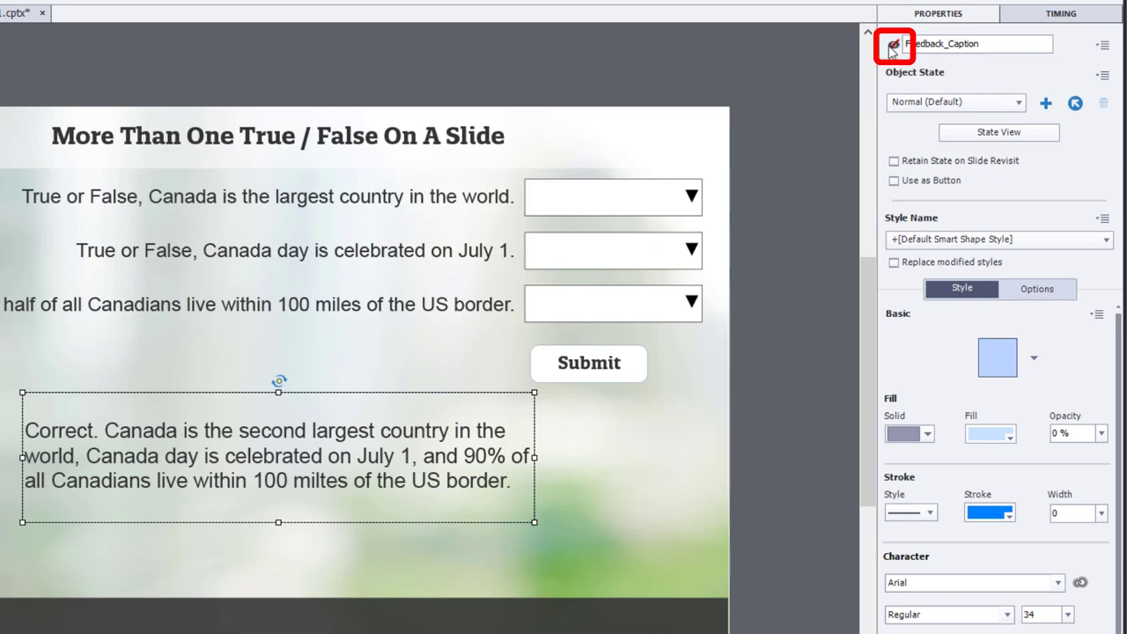
pyautogui.click(893, 161)
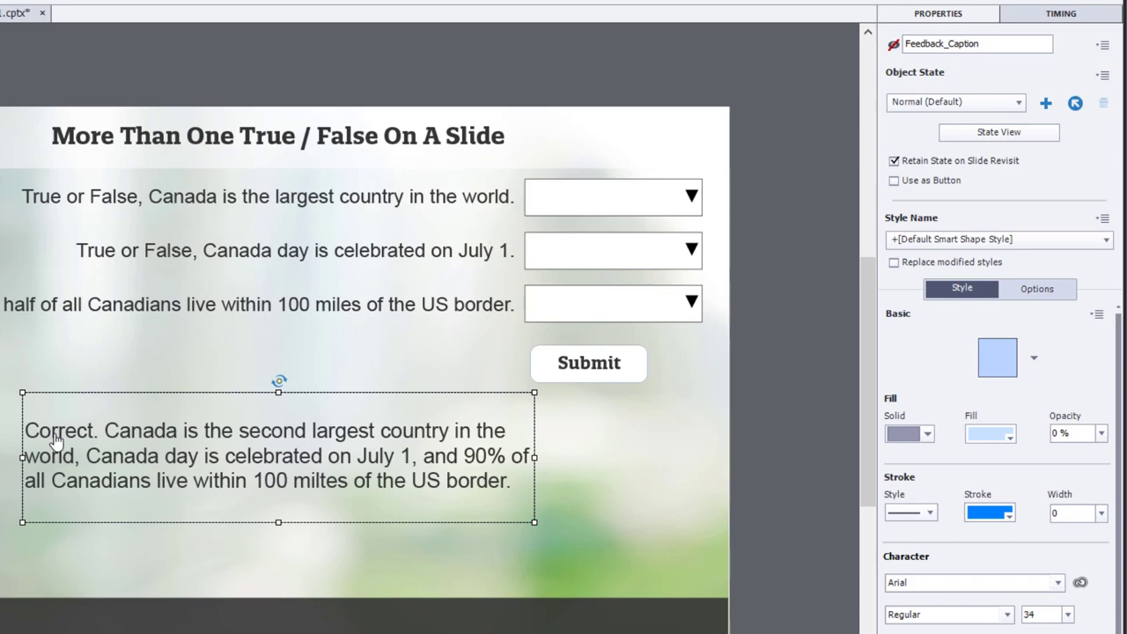
pyautogui.click(925, 102)
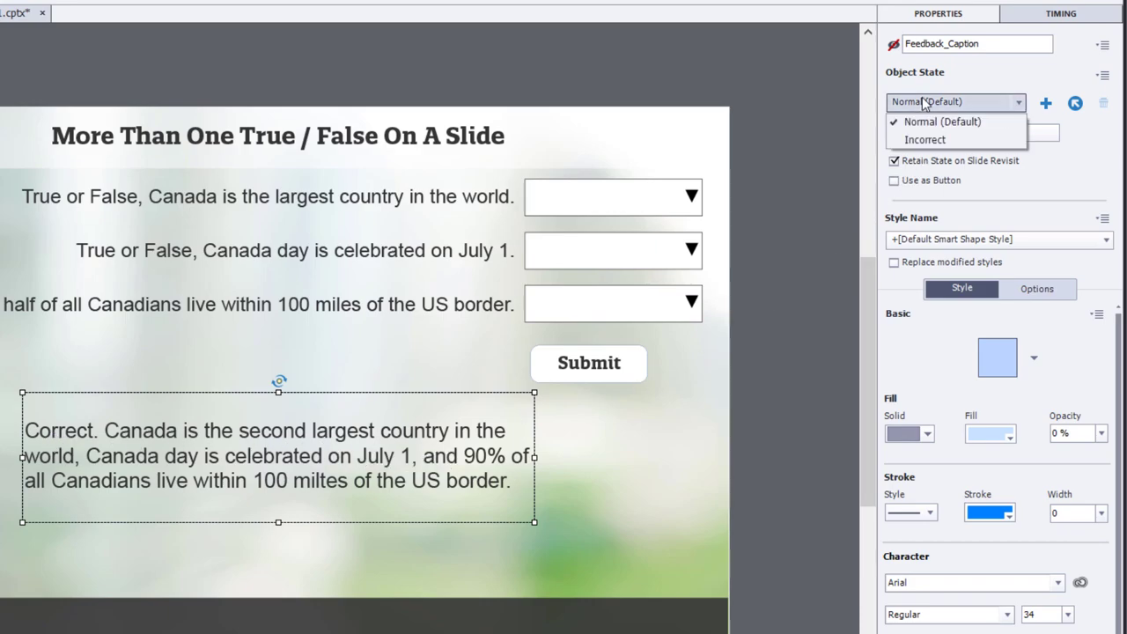
pyautogui.click(924, 139)
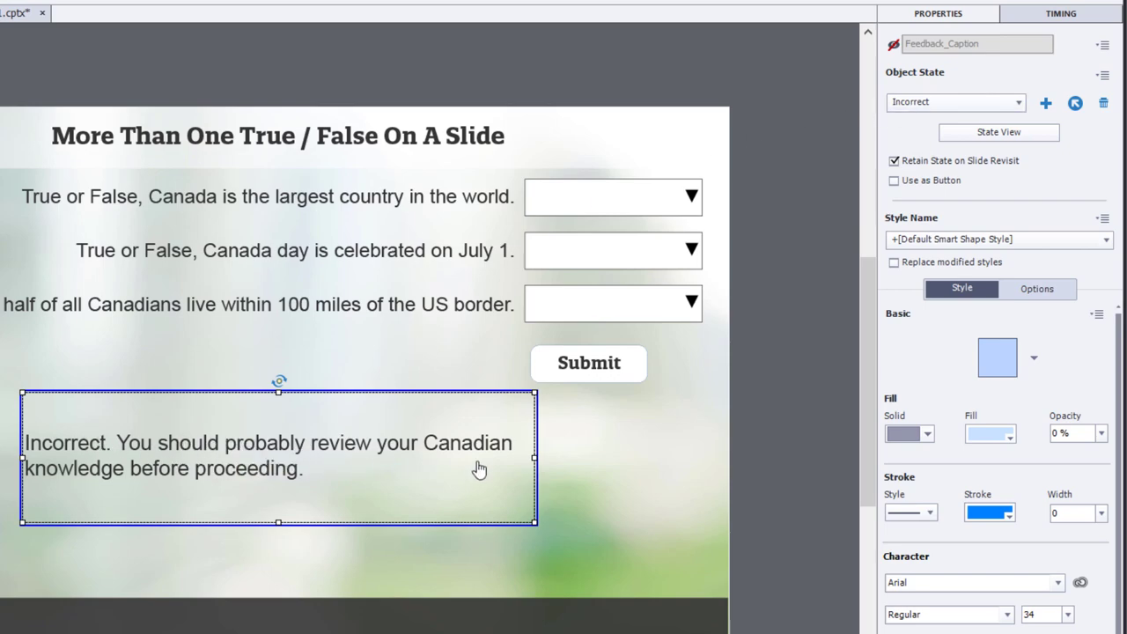
pyautogui.click(762, 423)
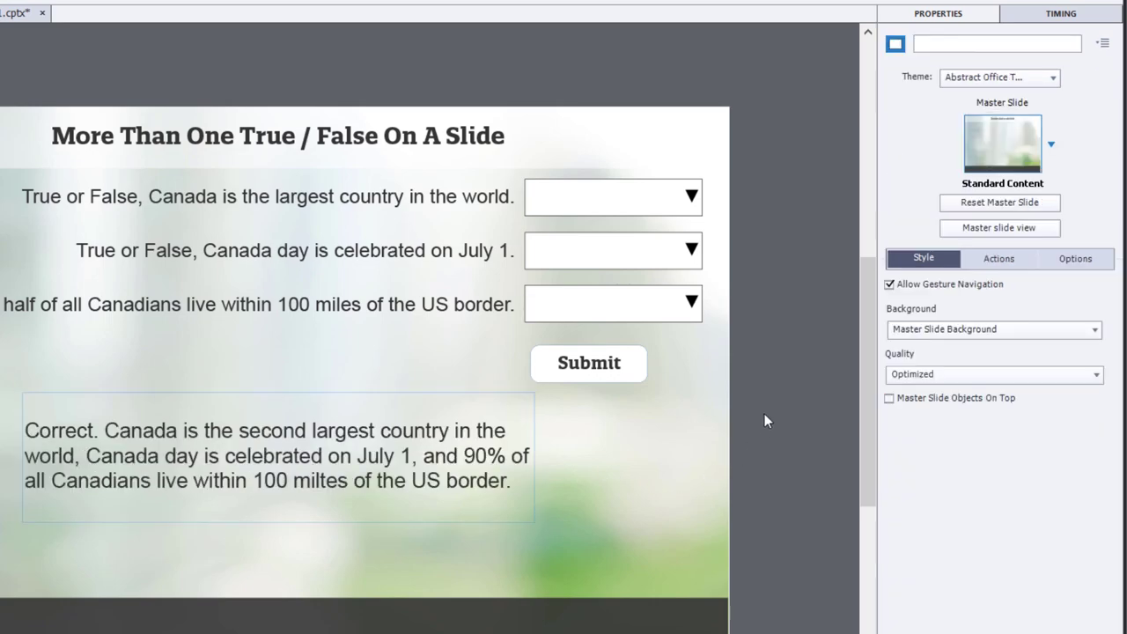
pyautogui.click(588, 363)
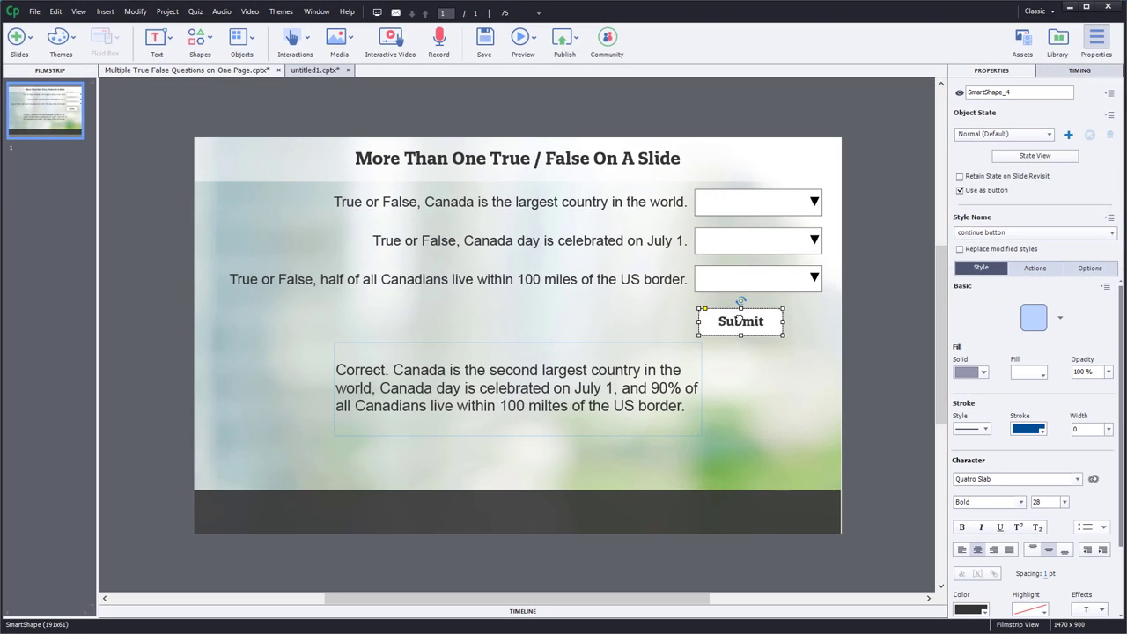
# - Create a new advanced action named SubmitSlide01 from Project > Advanced Actions
pyautogui.click(166, 13)
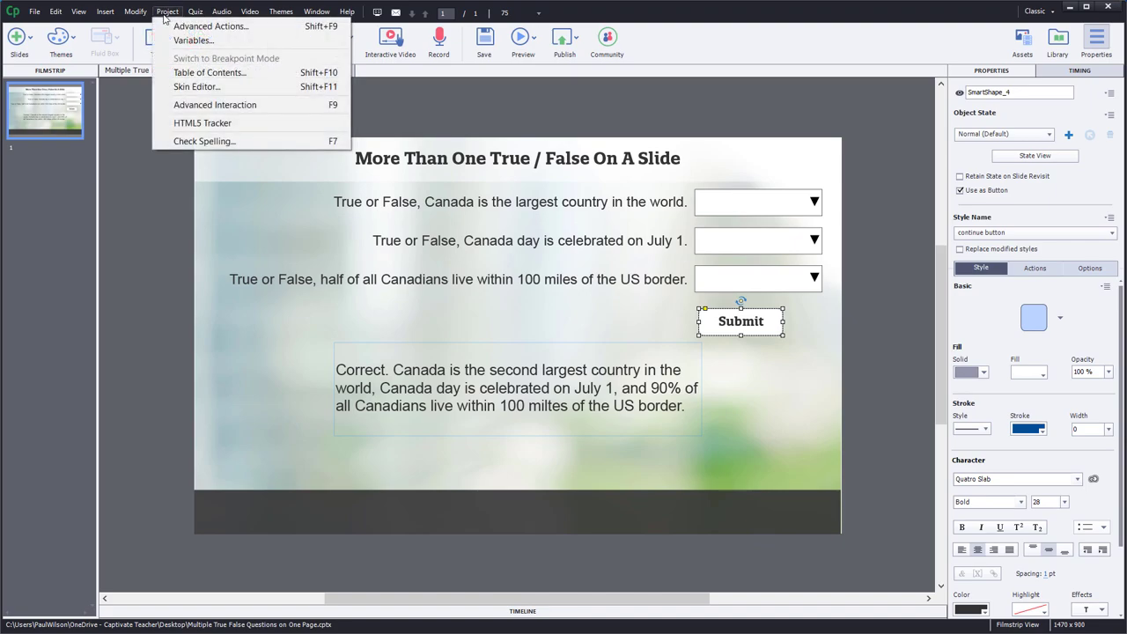
pyautogui.click(209, 26)
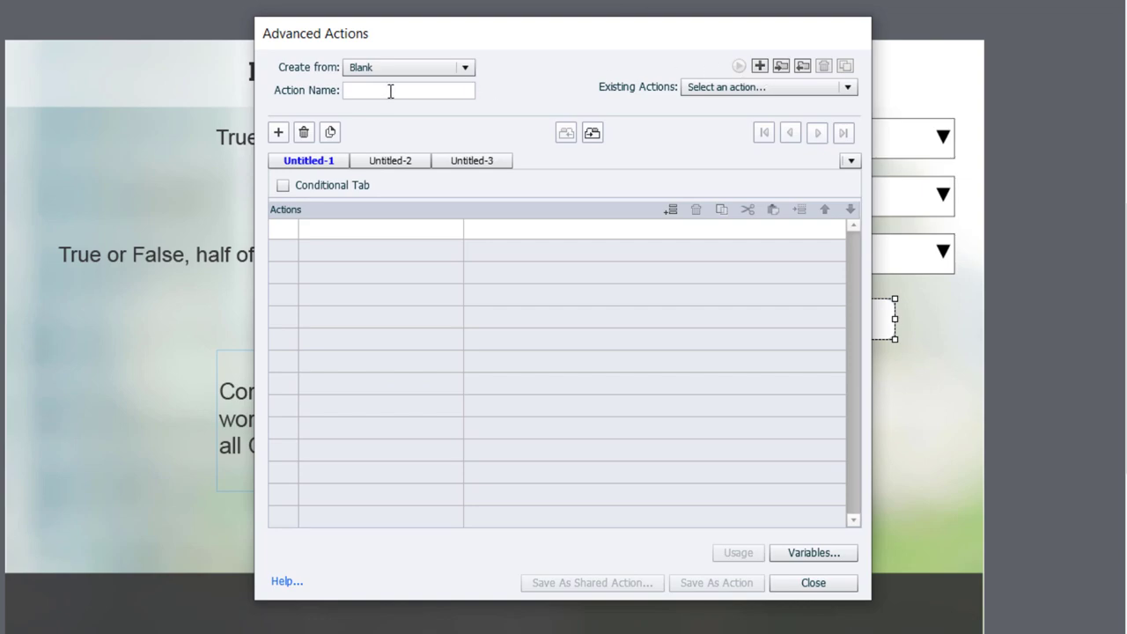
pyautogui.click(377, 91)
pyautogui.write('Submit')
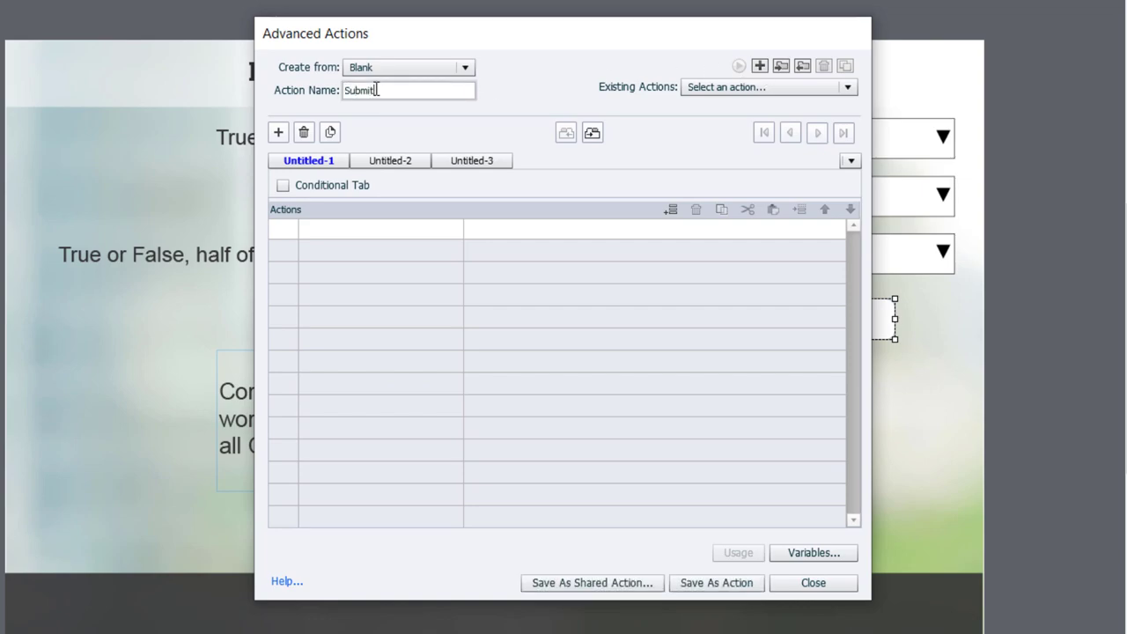
pyautogui.write('Slide01')
pyautogui.click(283, 187)
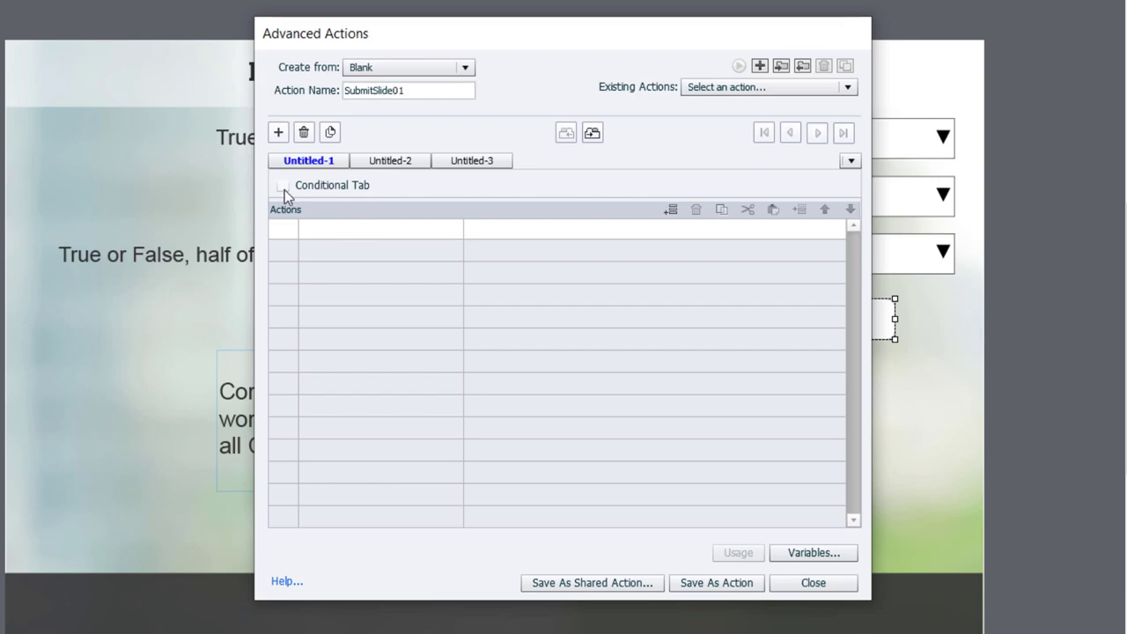
# - Make the action conditional with a first IF condition requiring _dropdown01 to equal literal 0
pyautogui.click(282, 185)
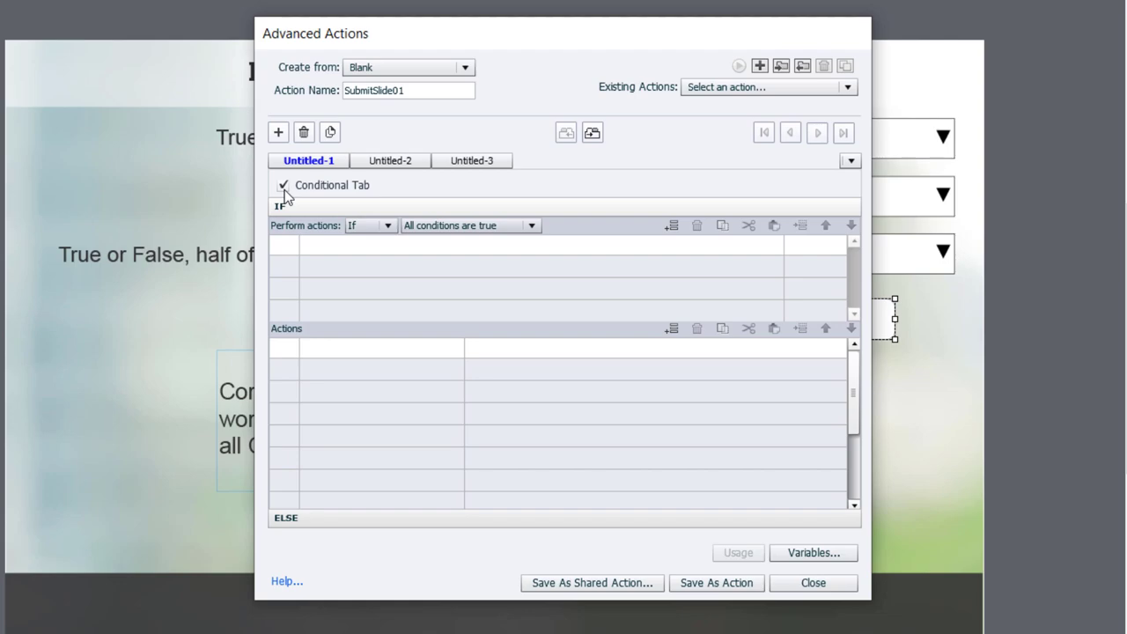
pyautogui.click(338, 245)
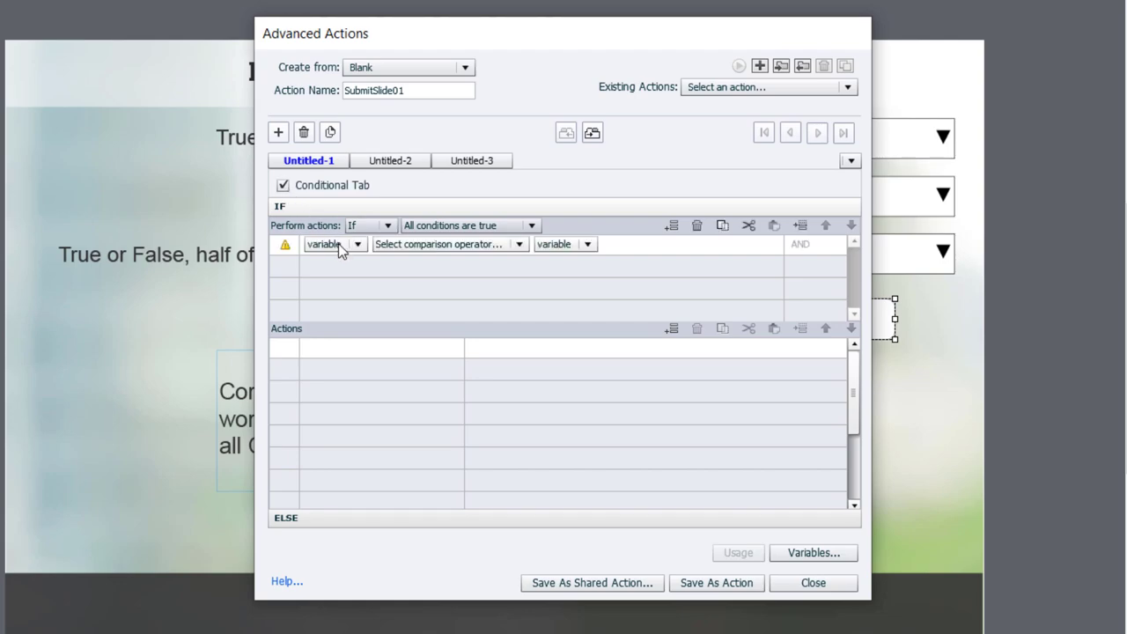
pyautogui.click(338, 245)
pyautogui.click(336, 261)
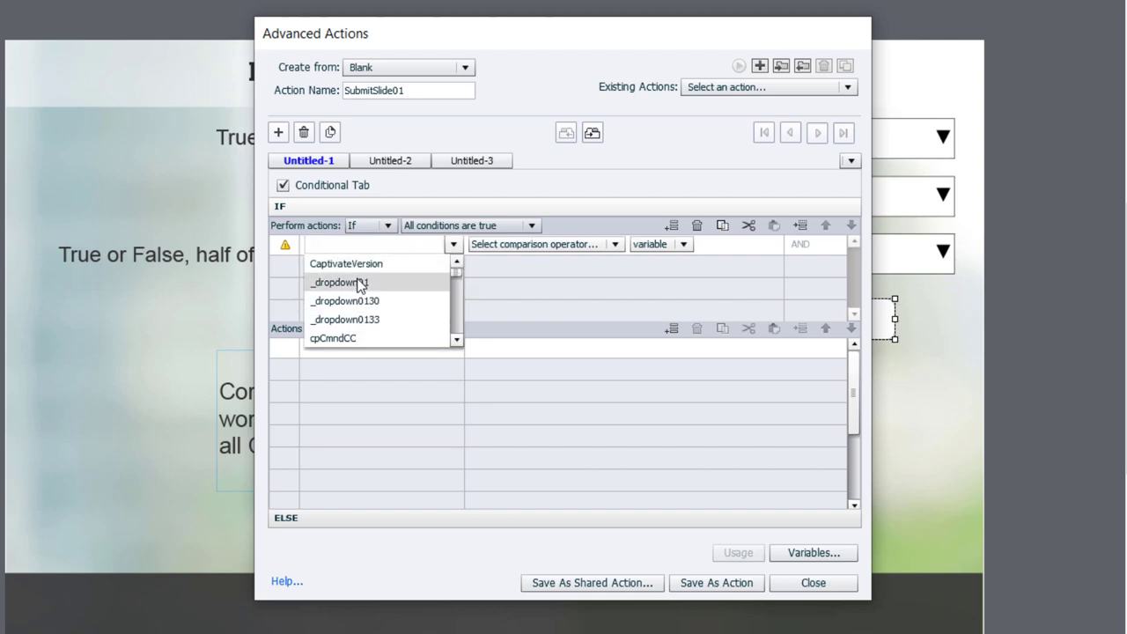
pyautogui.click(358, 282)
pyautogui.click(429, 247)
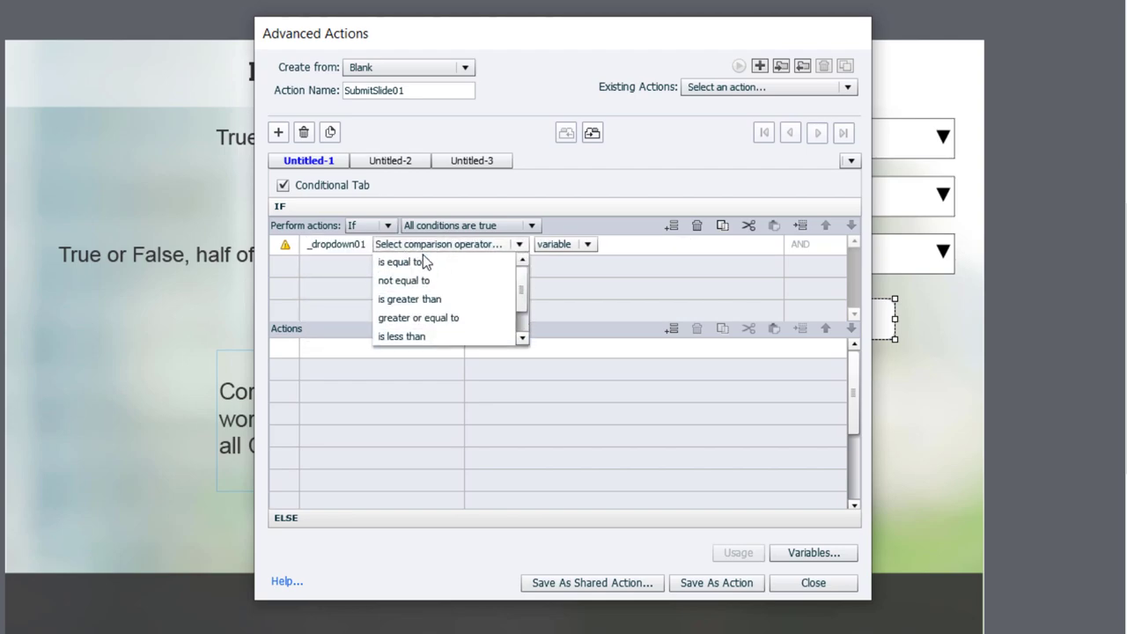
pyautogui.click(421, 259)
pyautogui.click(461, 250)
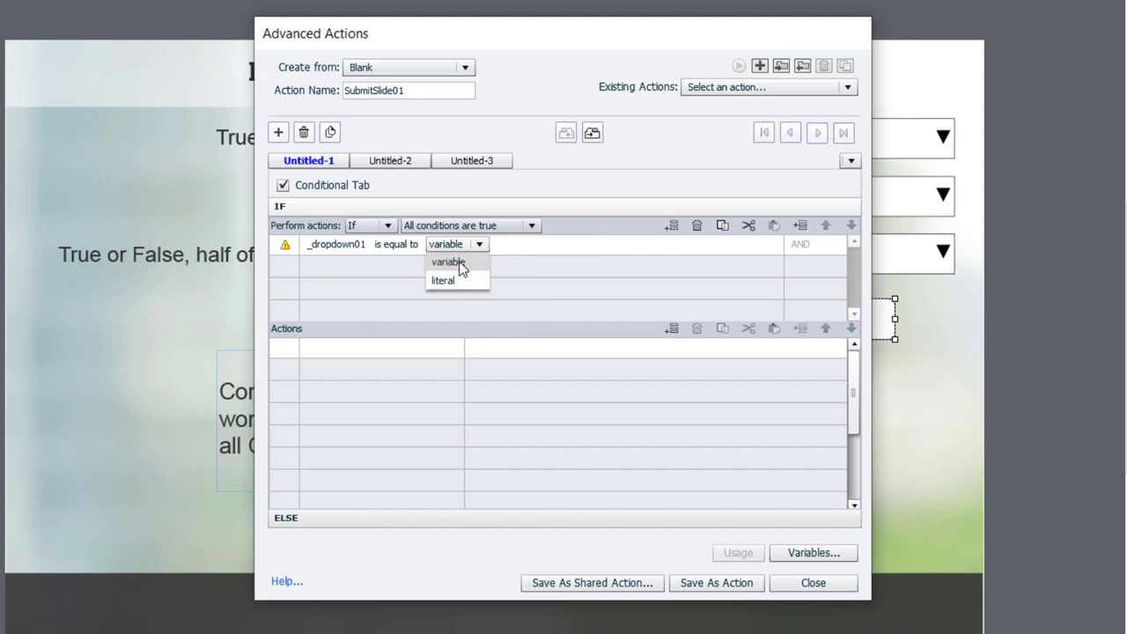
pyautogui.click(456, 277)
pyautogui.write('0')
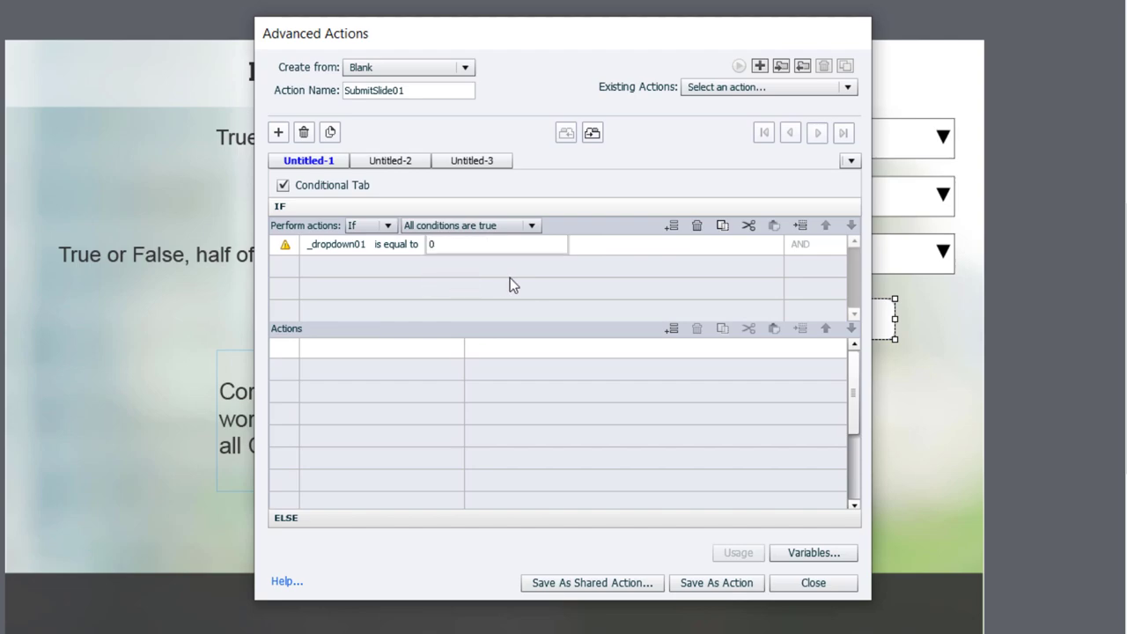
pyautogui.press('Return')
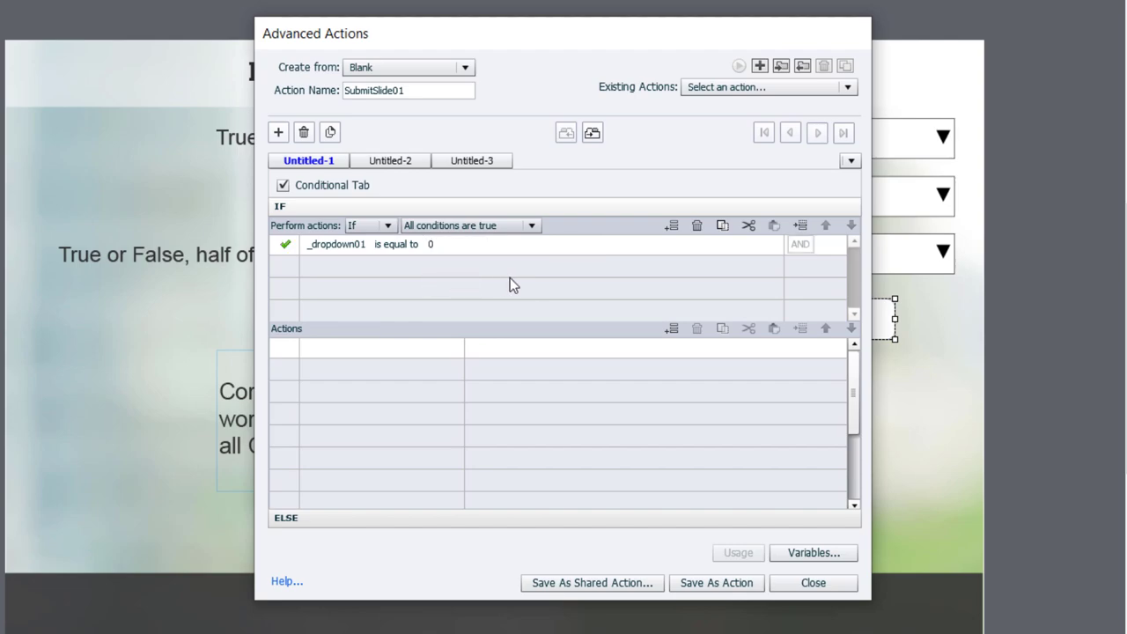
# - Add a second condition requiring _dropdown0130 to equal literal 1
pyautogui.click(333, 266)
pyautogui.click(334, 269)
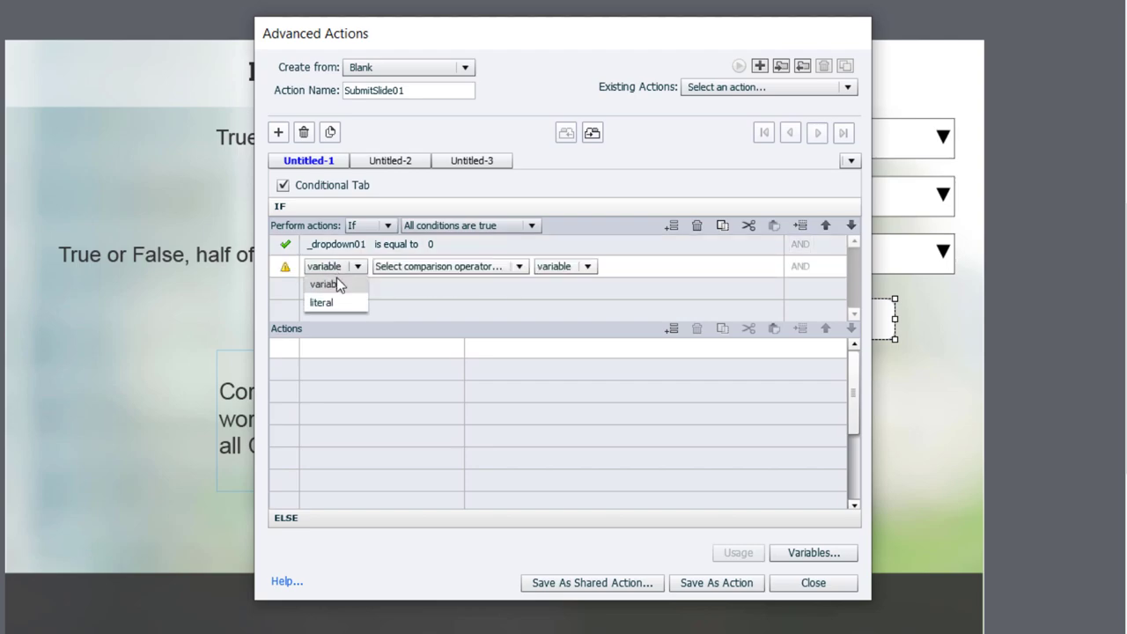
pyautogui.click(348, 290)
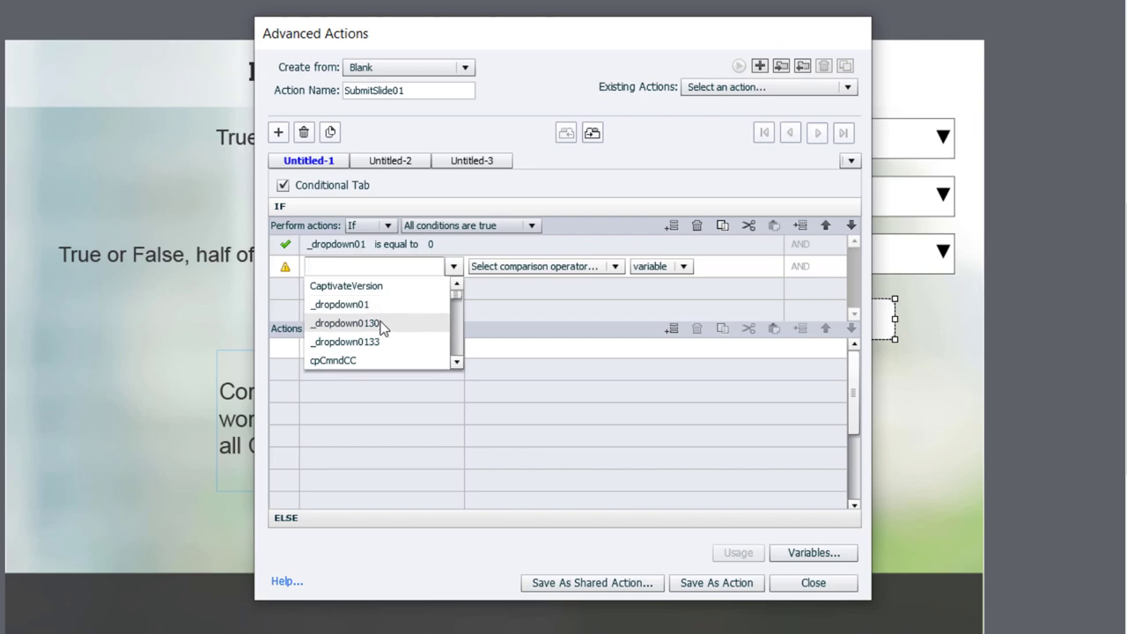
pyautogui.click(382, 325)
pyautogui.click(444, 266)
pyautogui.click(410, 285)
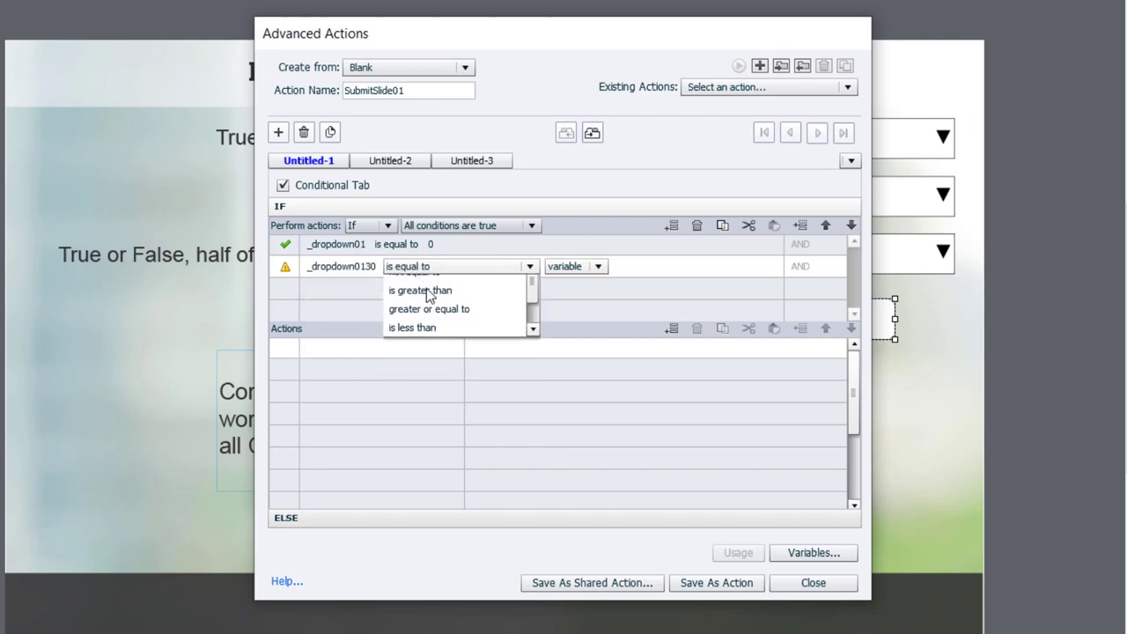
pyautogui.click(487, 266)
pyautogui.click(476, 303)
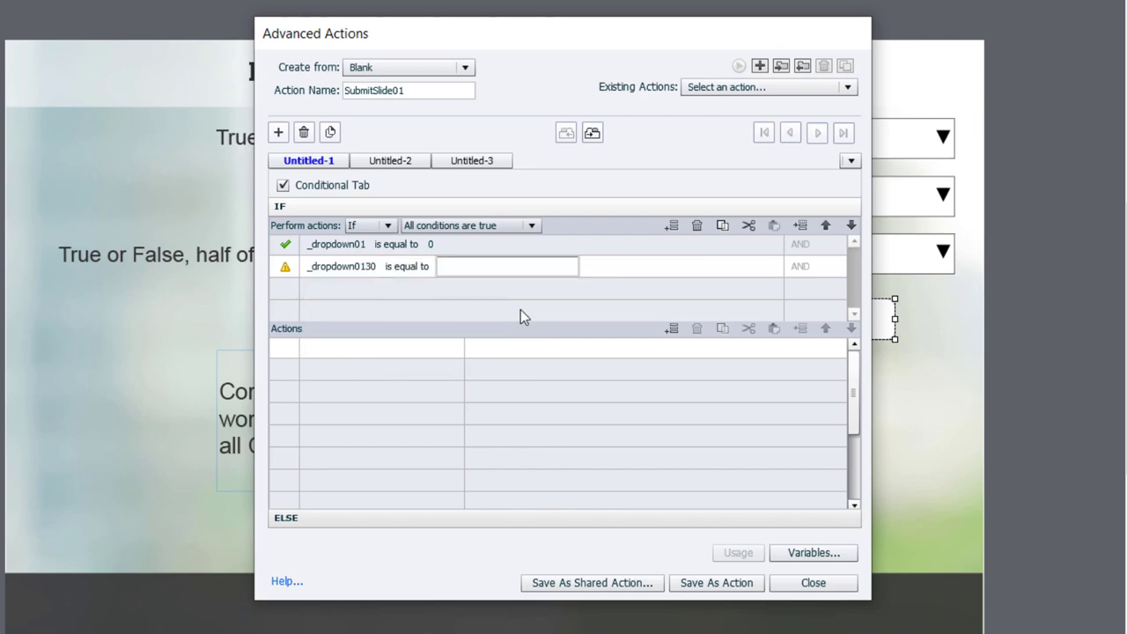
pyautogui.write('1')
pyautogui.press('Return')
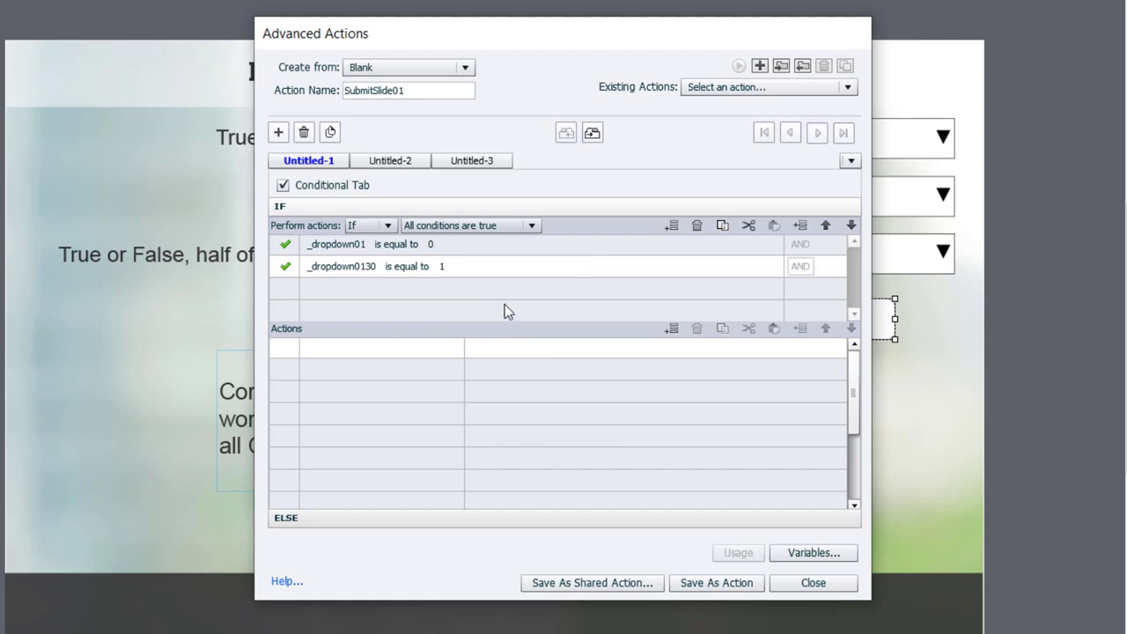
# - Add a third condition requiring _dropdown0133 to equal literal 0
pyautogui.click(332, 287)
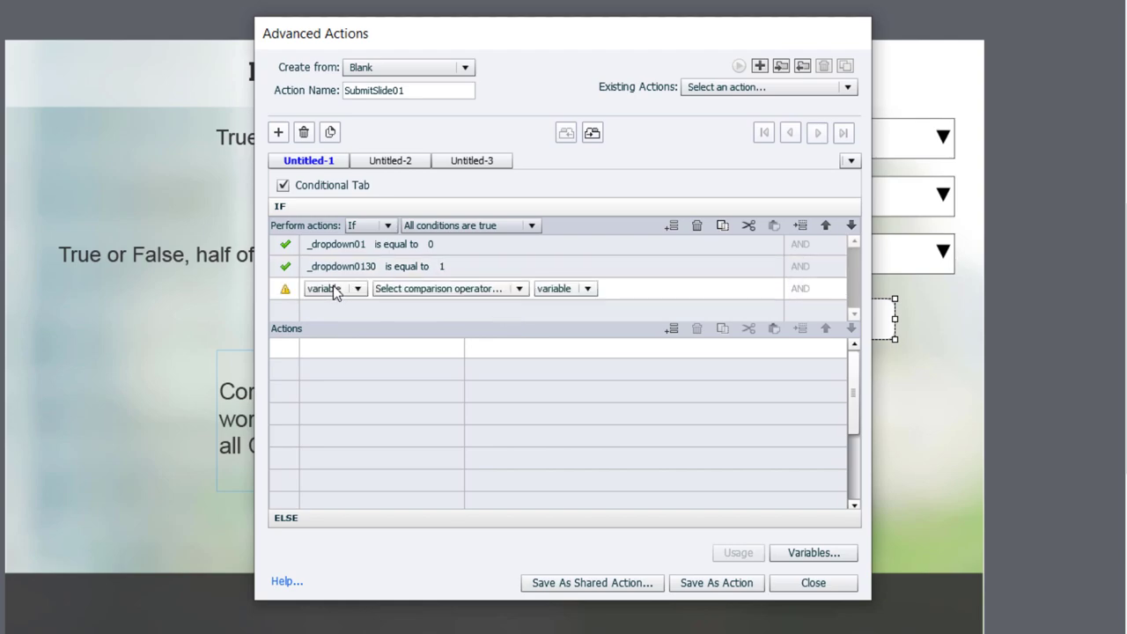
pyautogui.click(330, 289)
pyautogui.click(331, 304)
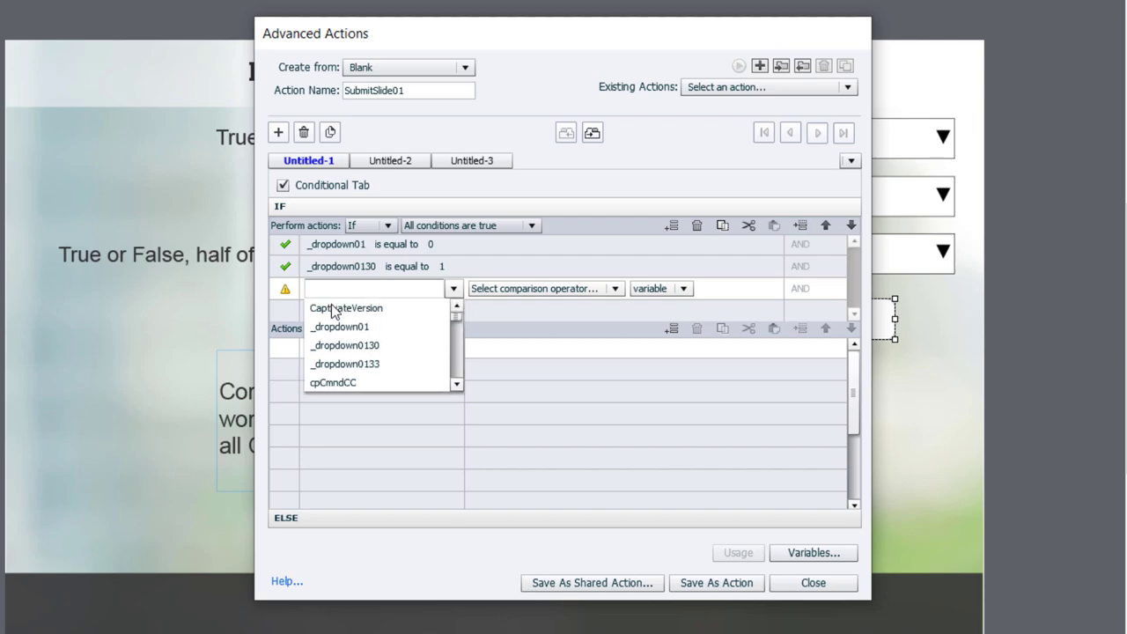
pyautogui.click(373, 308)
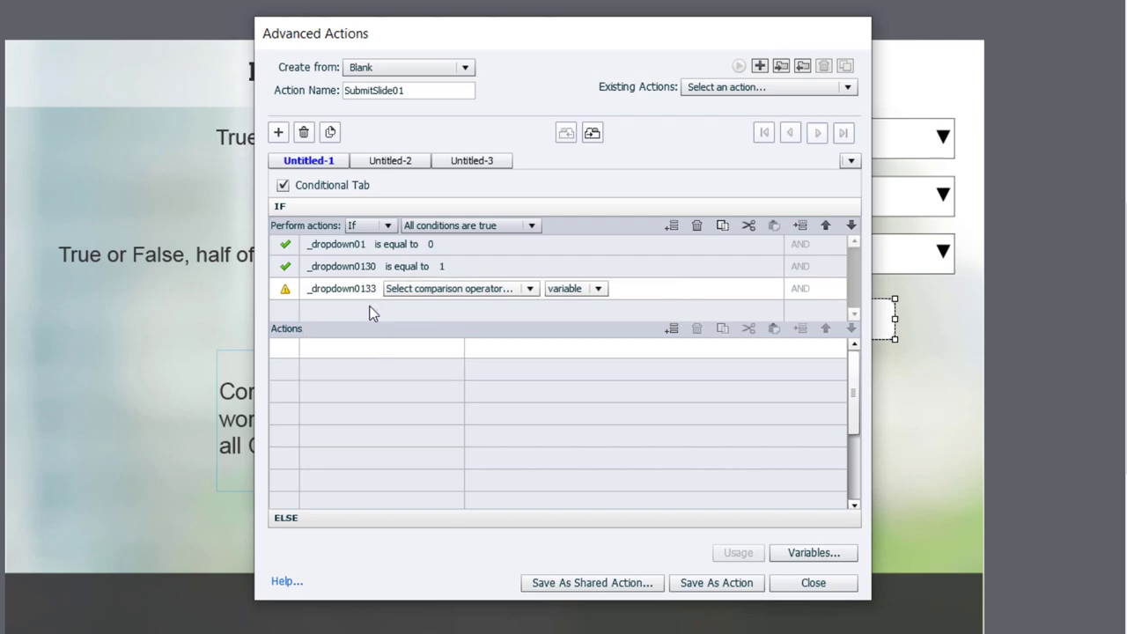
pyautogui.click(469, 291)
pyautogui.click(467, 310)
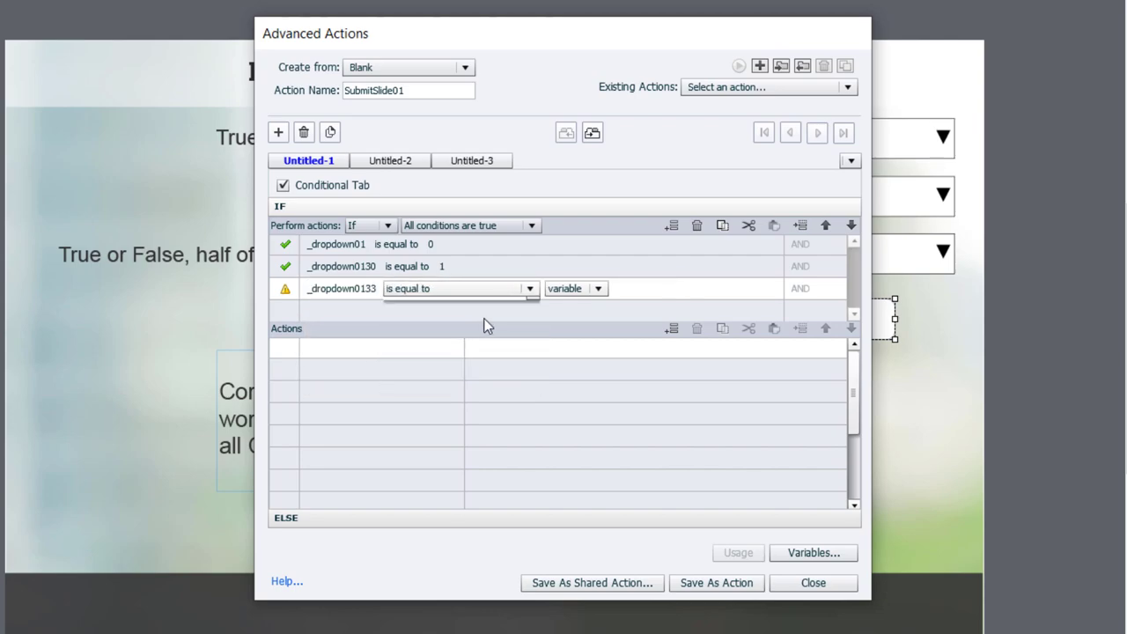
pyautogui.click(493, 290)
pyautogui.click(465, 325)
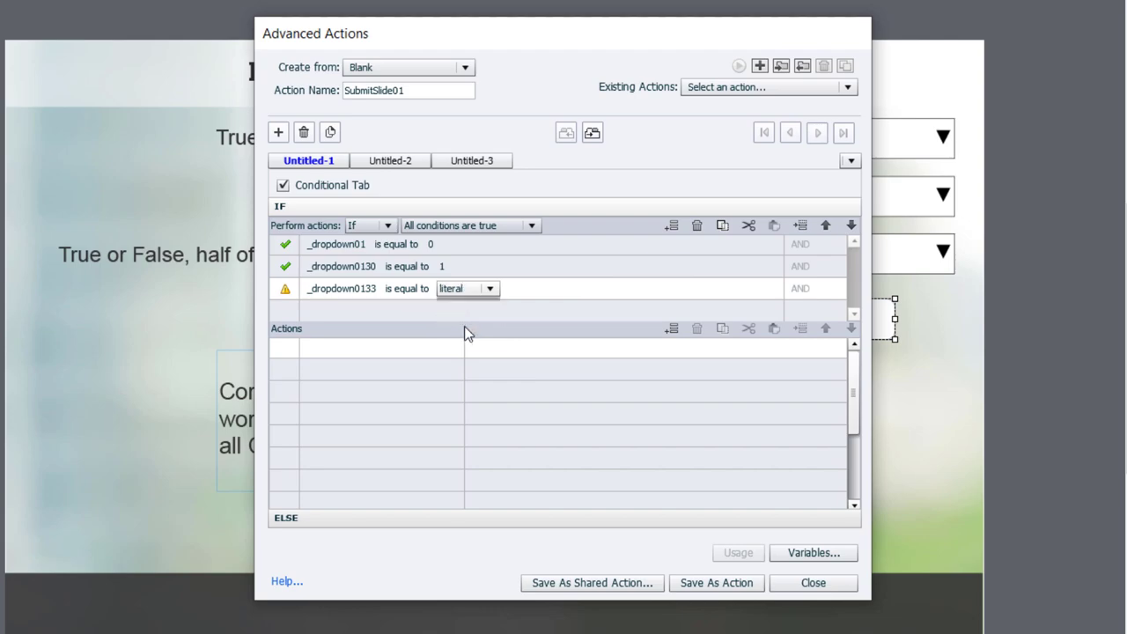
pyautogui.press('Tab')
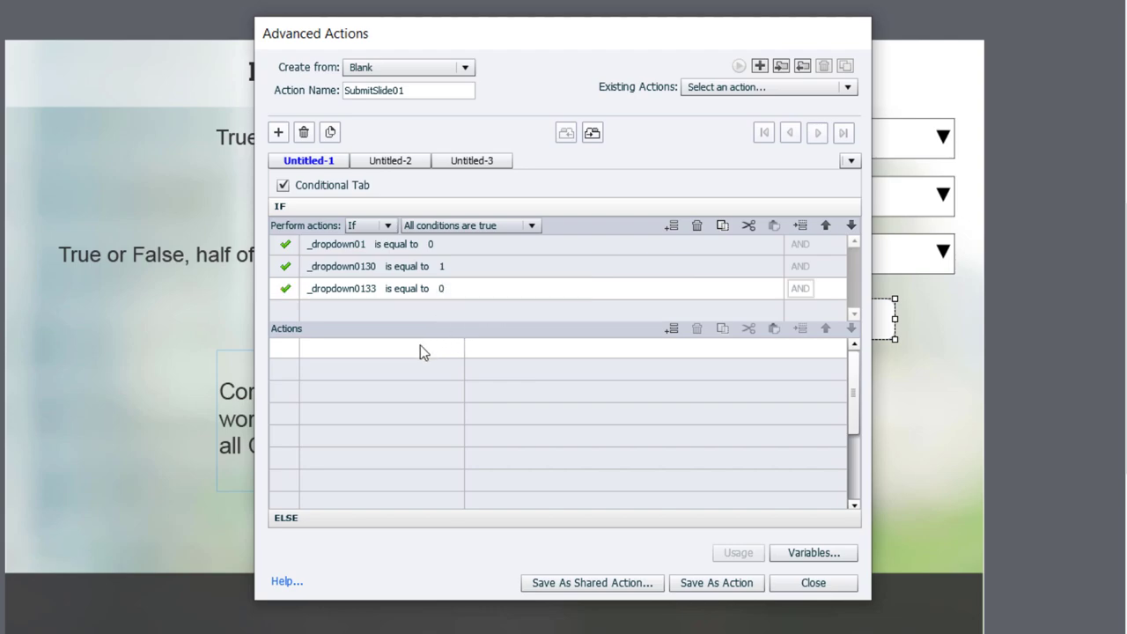
# - In the IF branch, show Feedback_Caption and change its state to Normal
pyautogui.click(340, 352)
pyautogui.scroll(-5, 343, 361)
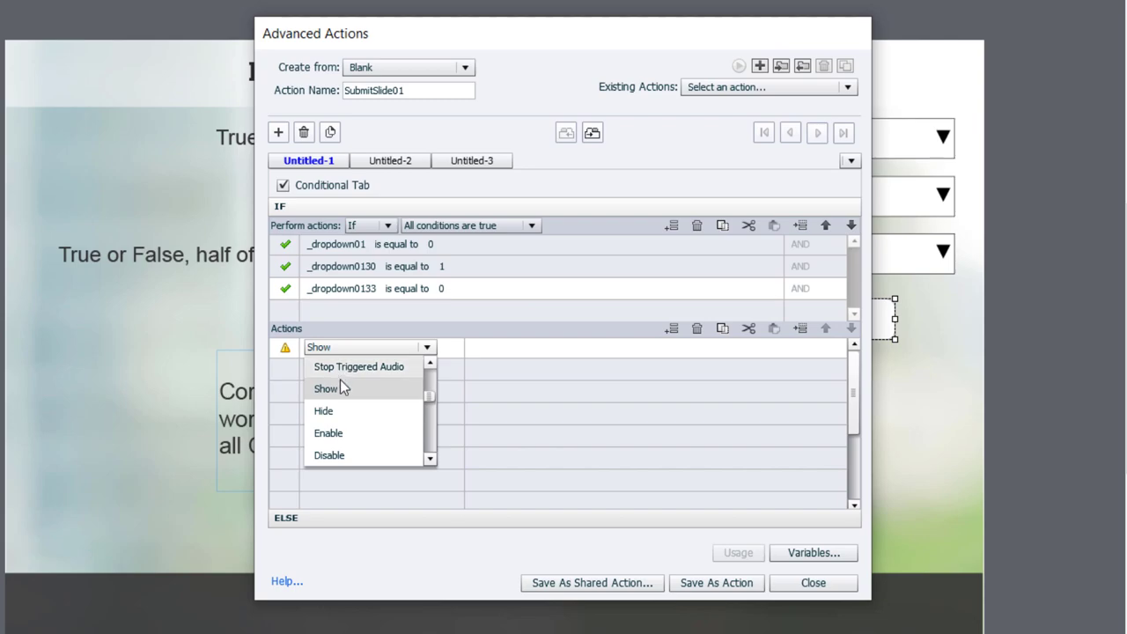
pyautogui.click(340, 389)
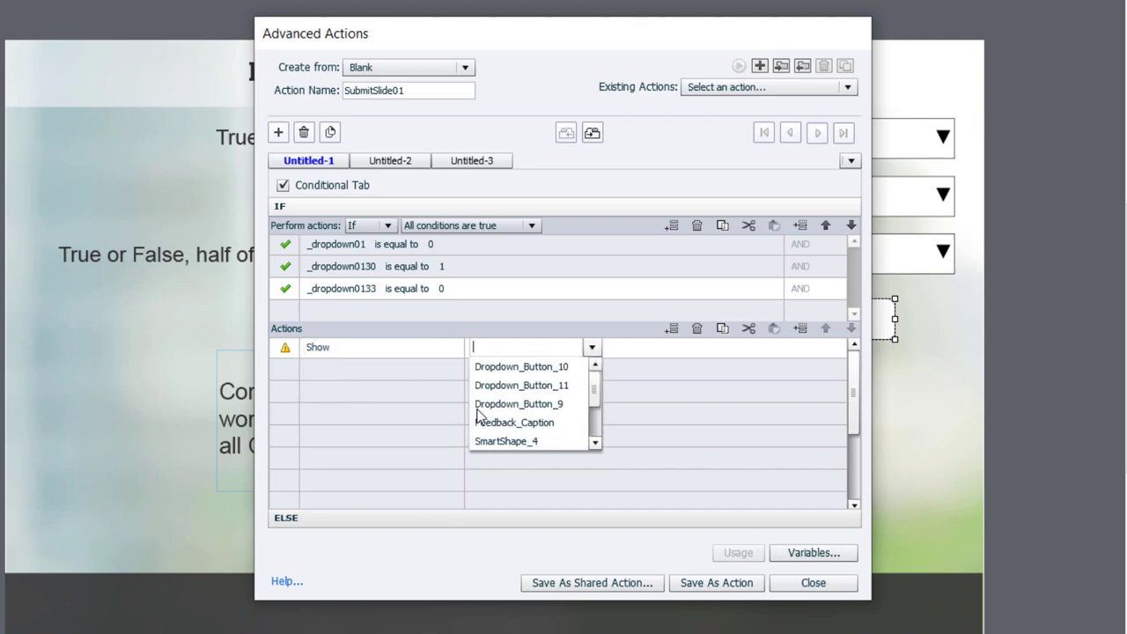
pyautogui.click(515, 421)
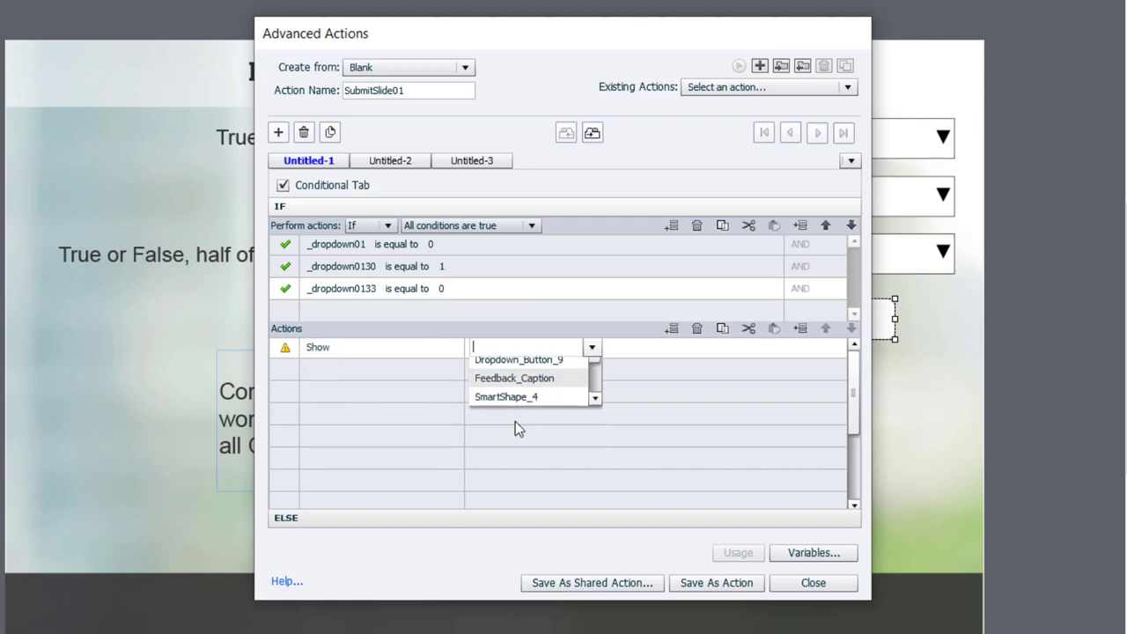
pyautogui.click(326, 375)
pyautogui.scroll(-10, 327, 374)
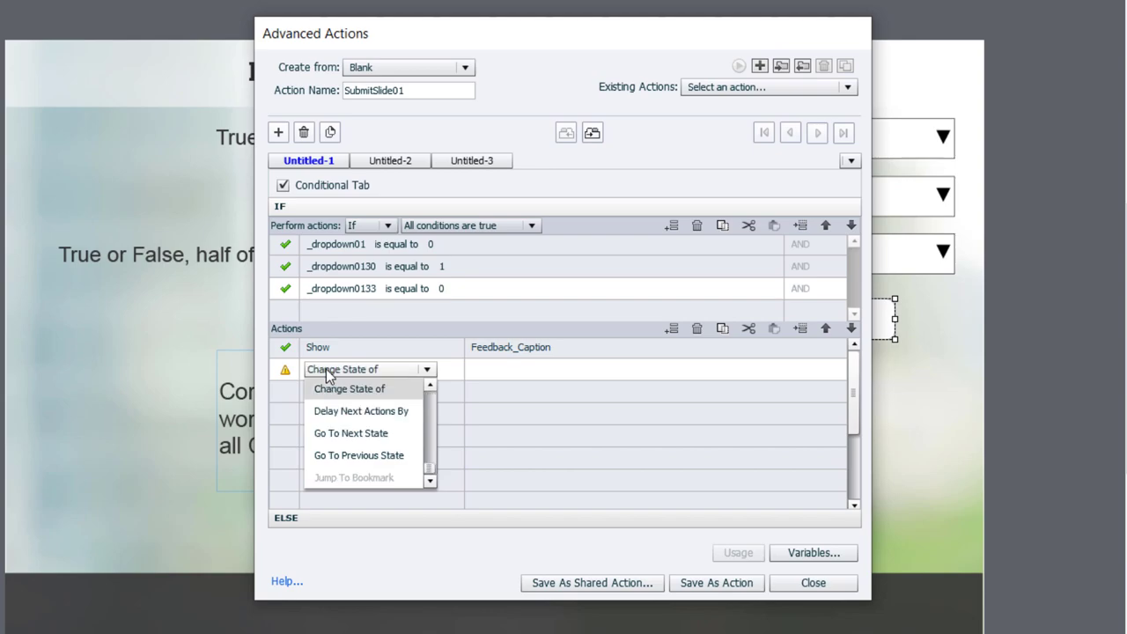
pyautogui.click(336, 388)
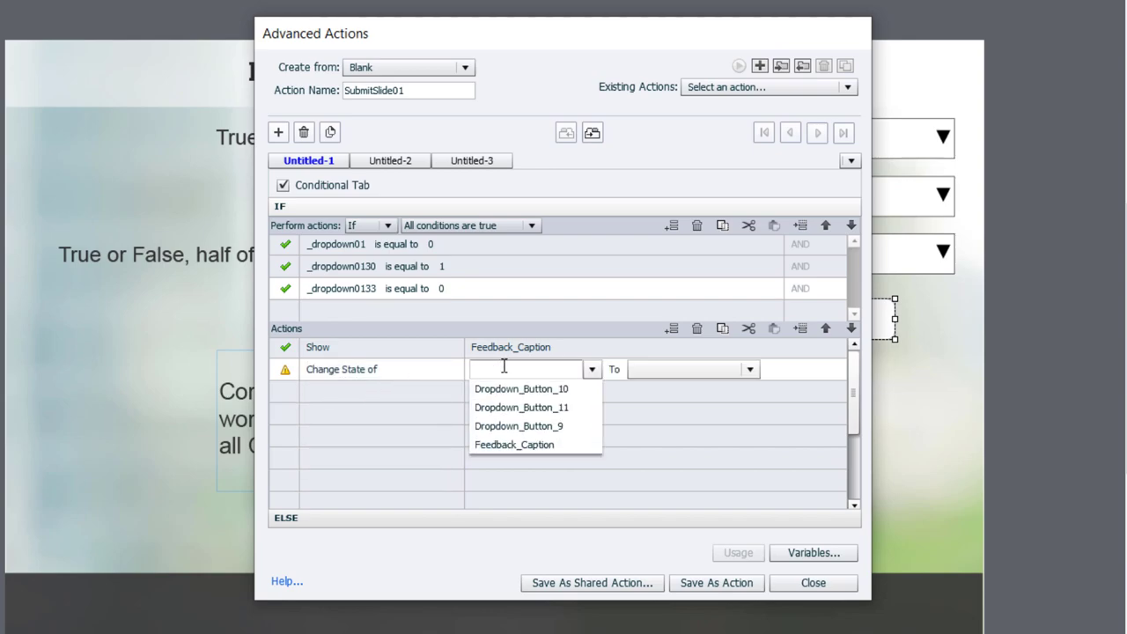
pyautogui.click(542, 445)
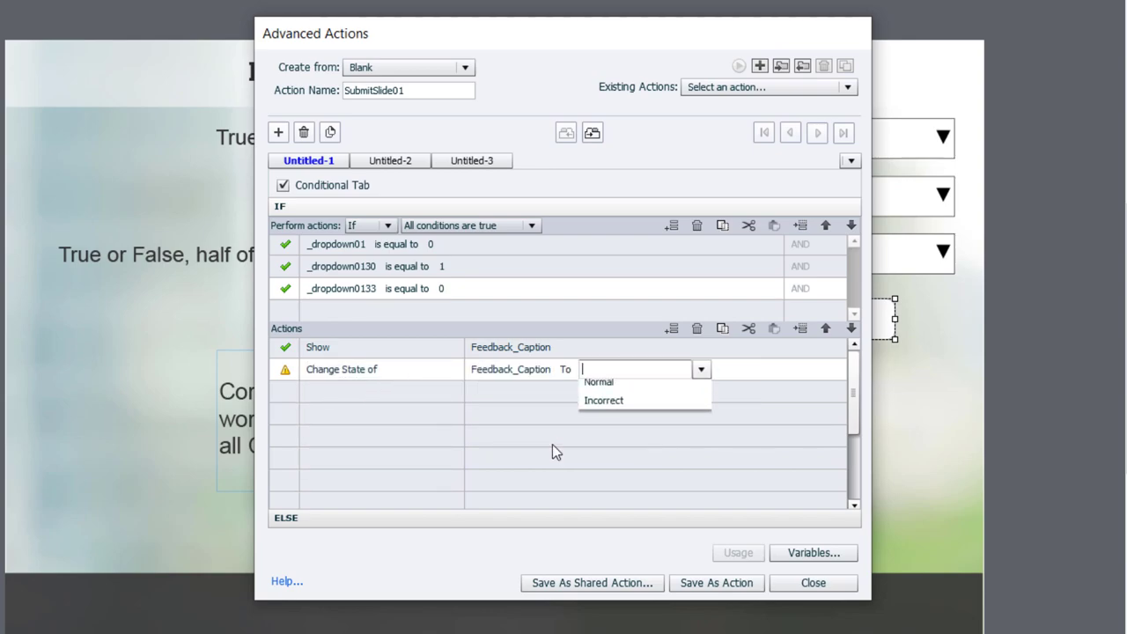
pyautogui.click(617, 388)
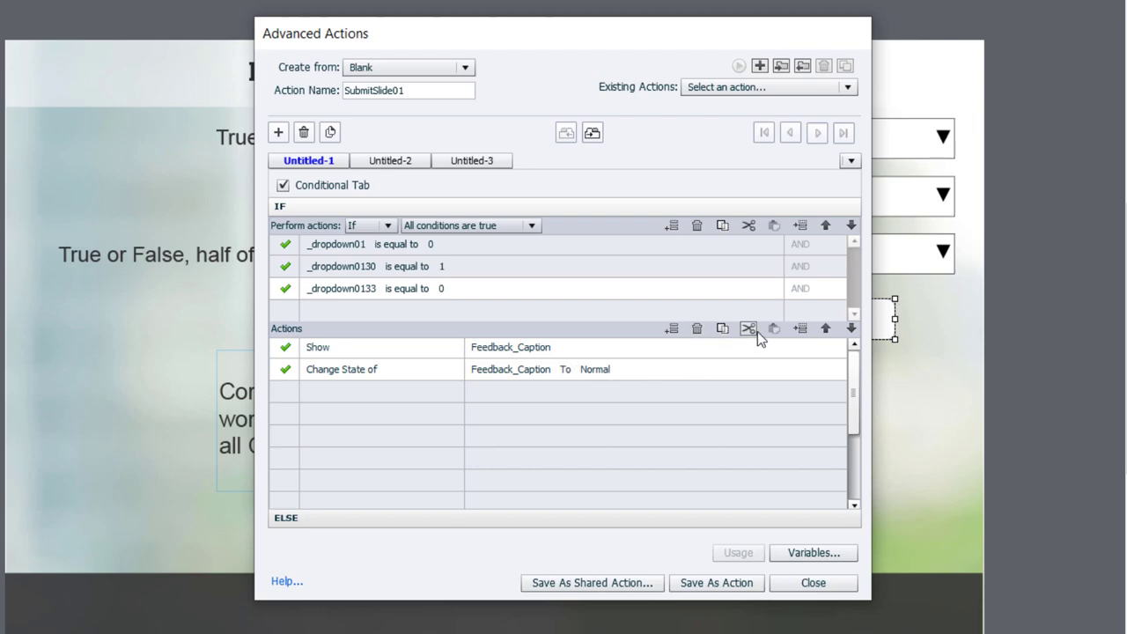
# - Copy both actions into the ELSE branch and switch its state change to Incorrect
pyautogui.click(722, 331)
pyautogui.click(304, 517)
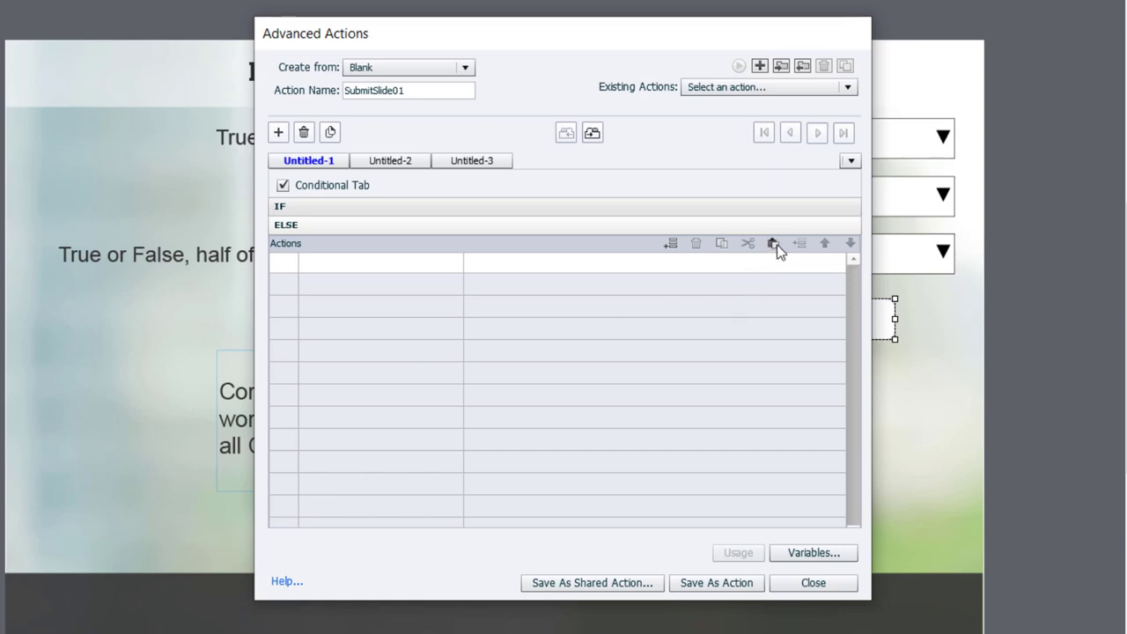
pyautogui.click(773, 243)
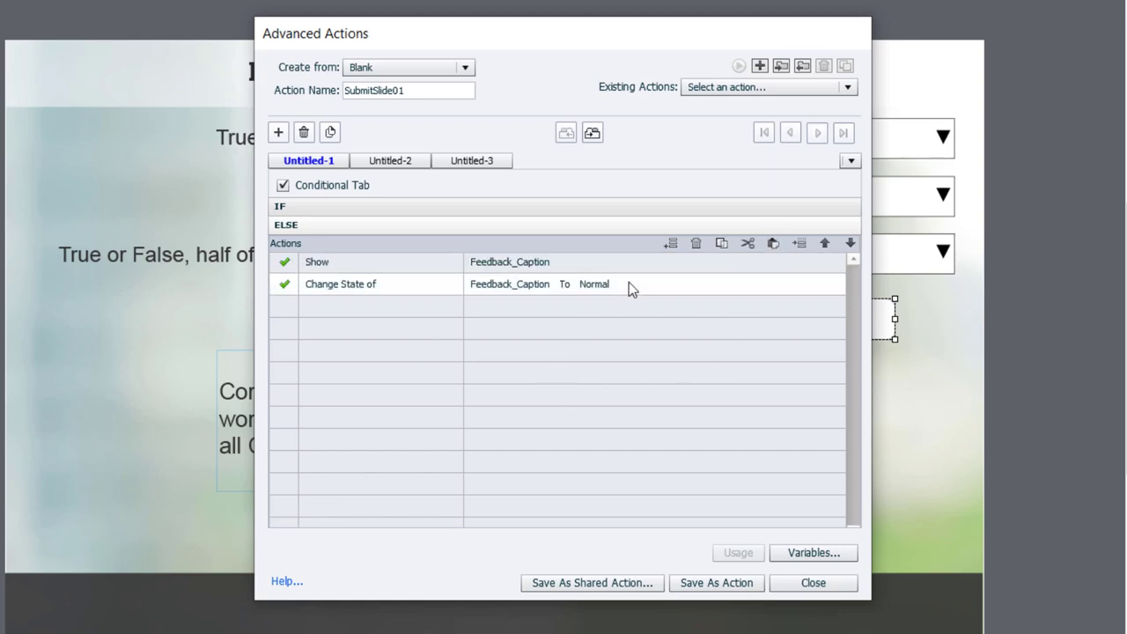
pyautogui.click(595, 285)
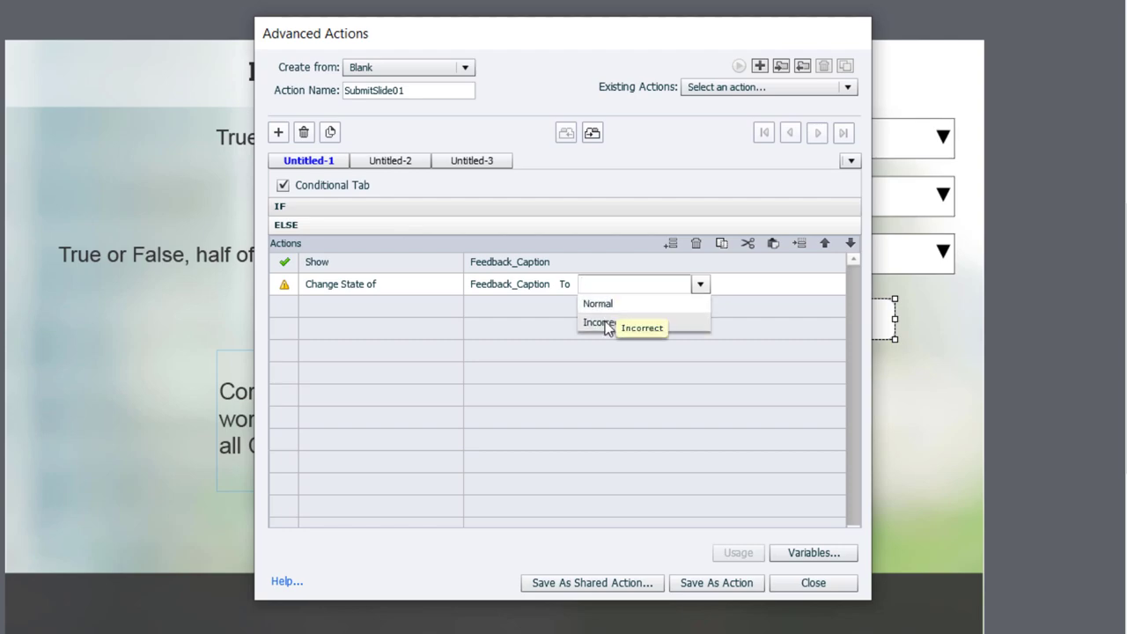
pyautogui.click(606, 328)
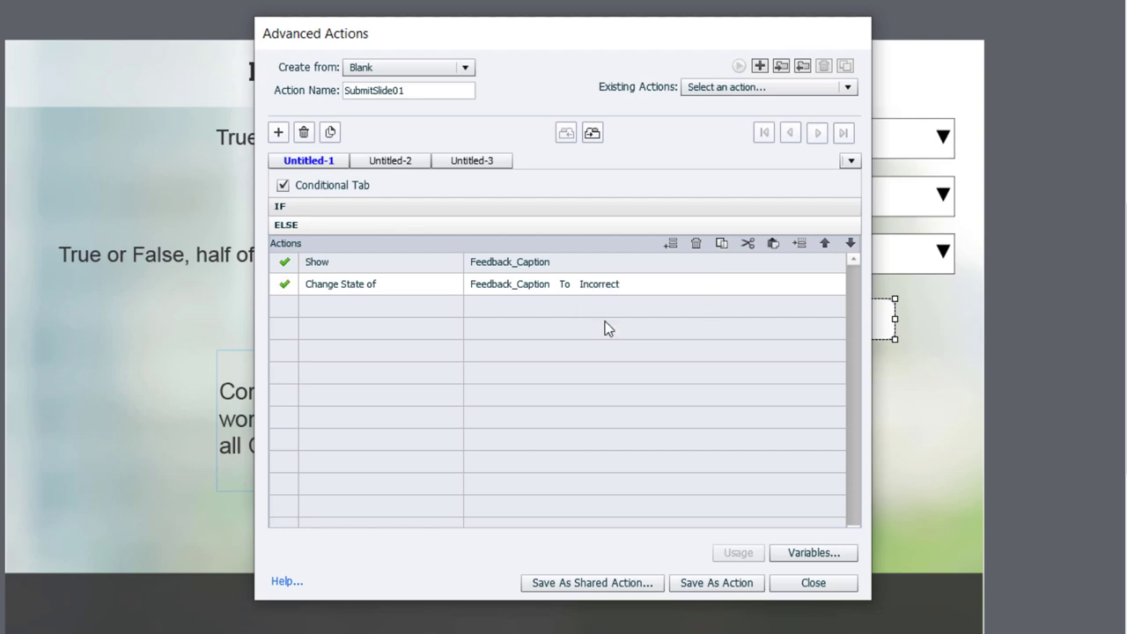
# - Save SubmitSlide01, confirm, and close the Advanced Actions window
pyautogui.click(720, 584)
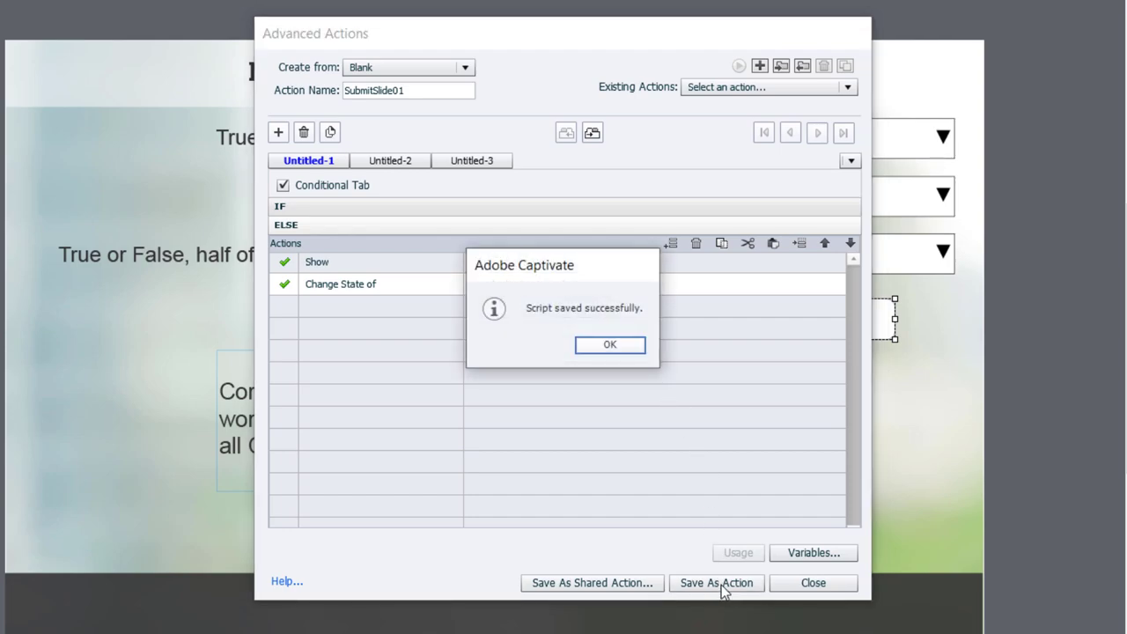
pyautogui.click(610, 344)
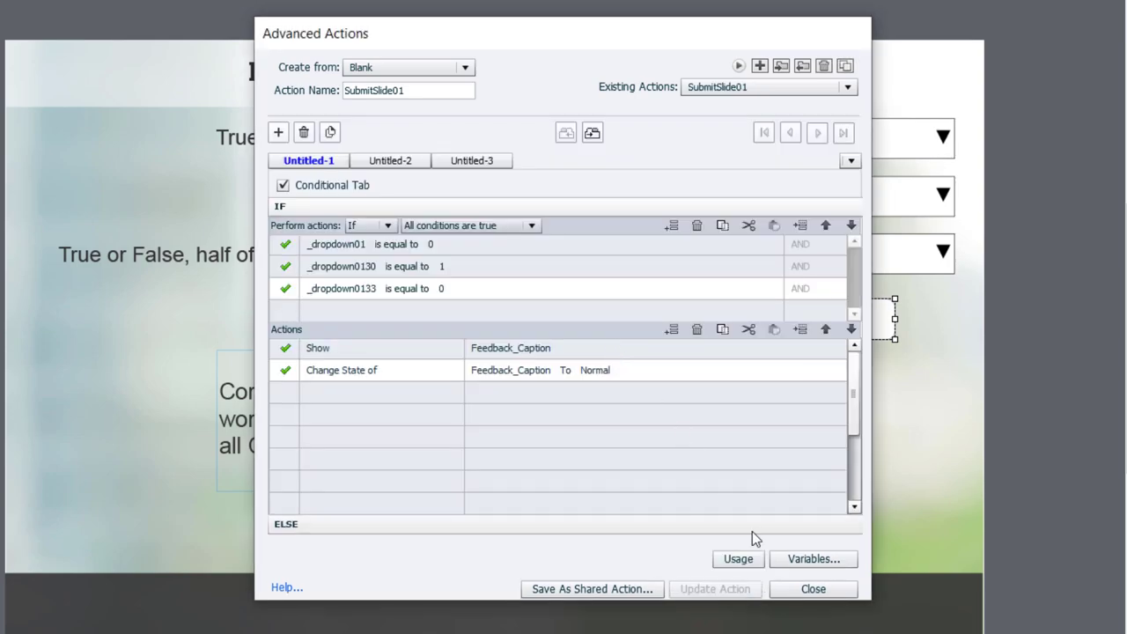
pyautogui.click(813, 589)
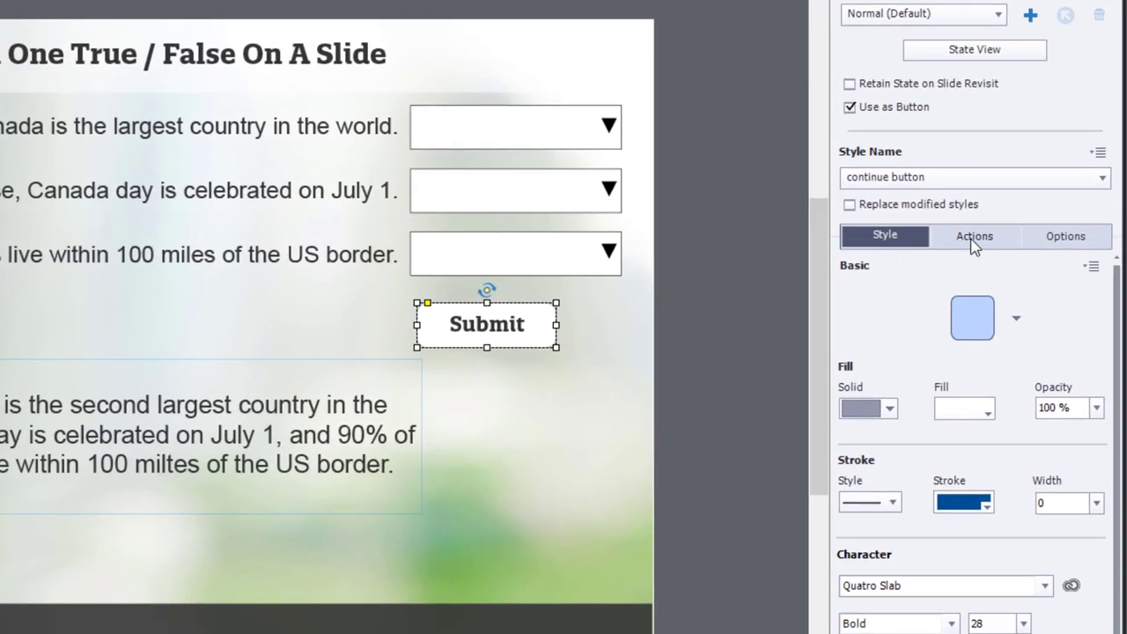
# - Set the Submit button's On Success to Execute Advanced Actions with script SubmitSlide01
pyautogui.click(973, 236)
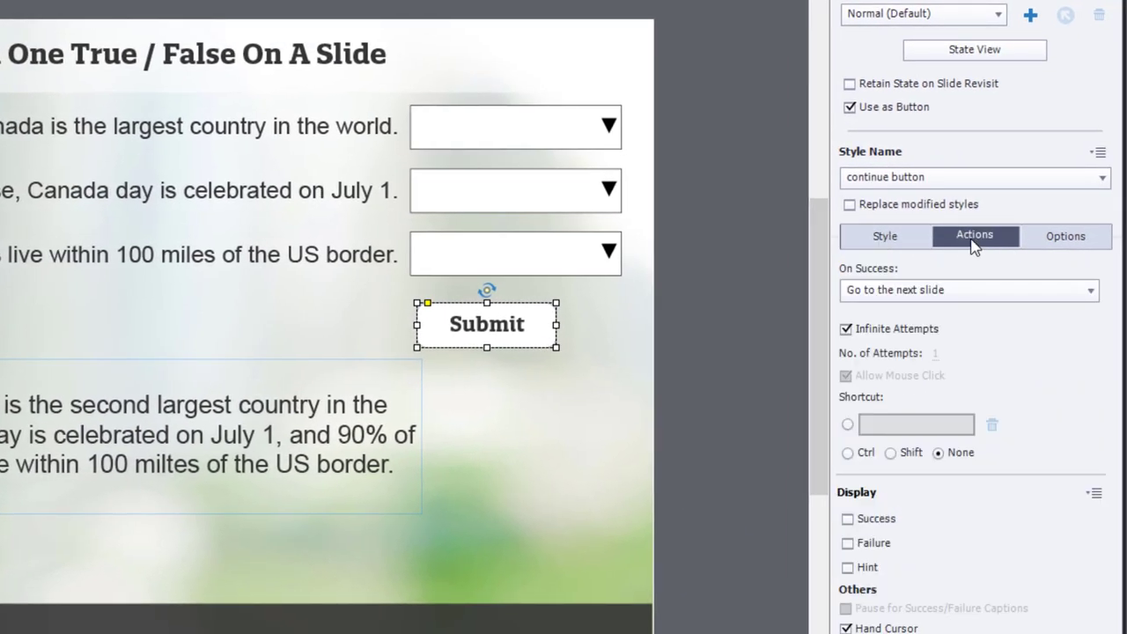
pyautogui.click(963, 292)
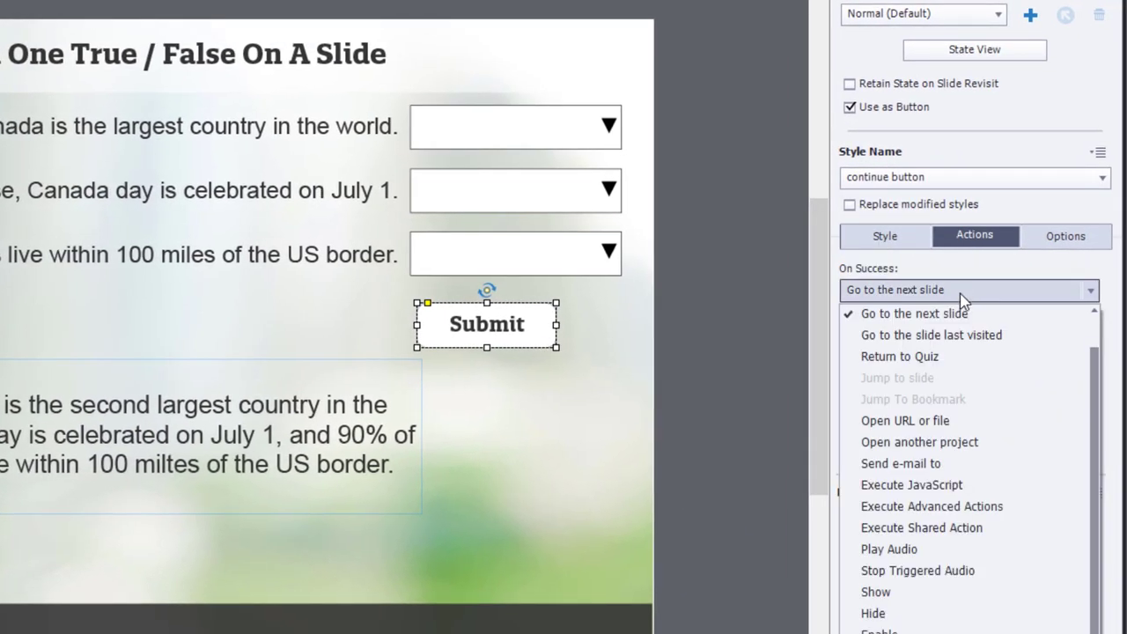
pyautogui.click(995, 509)
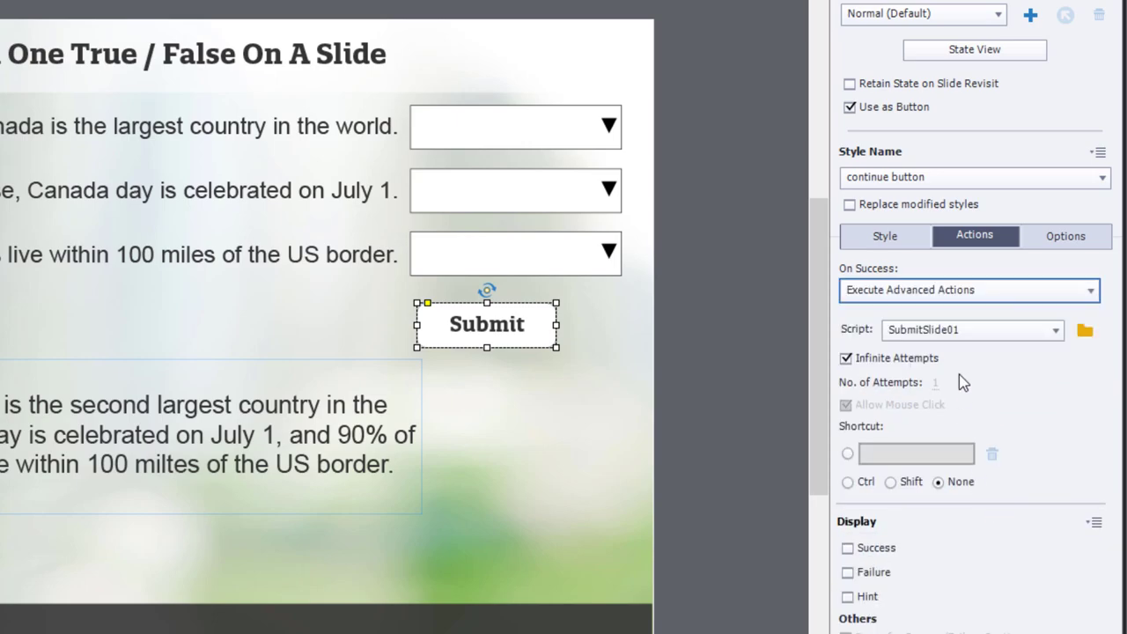
pyautogui.click(969, 338)
pyautogui.click(972, 345)
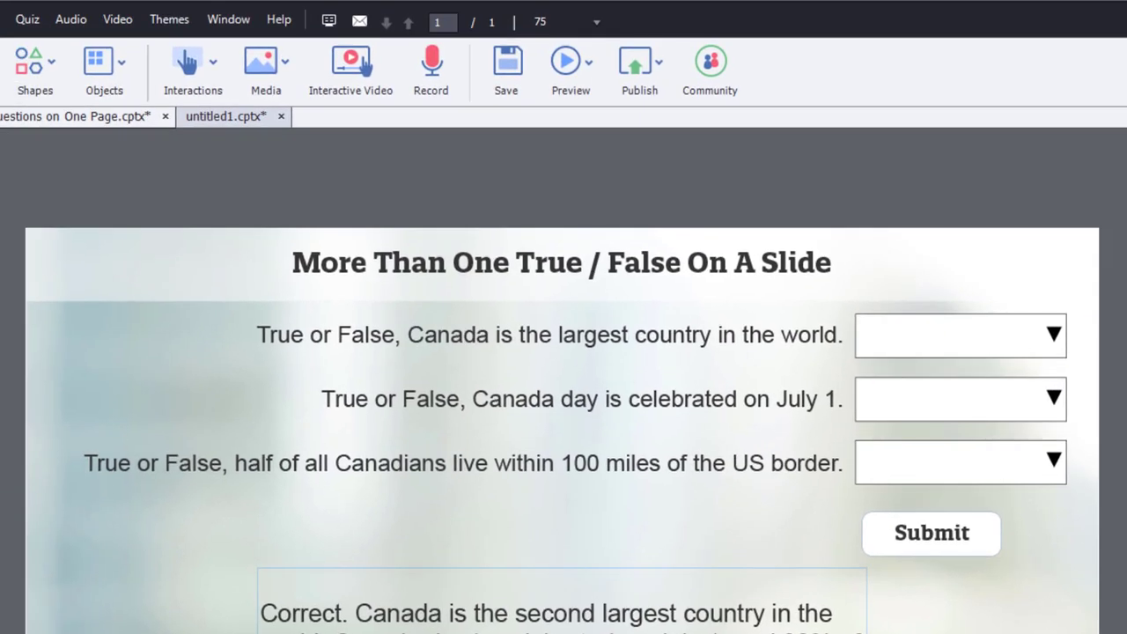
# - Preview the slide as HTML5 in the browser and cycle the three dropdown answers between True and False
pyautogui.click(568, 62)
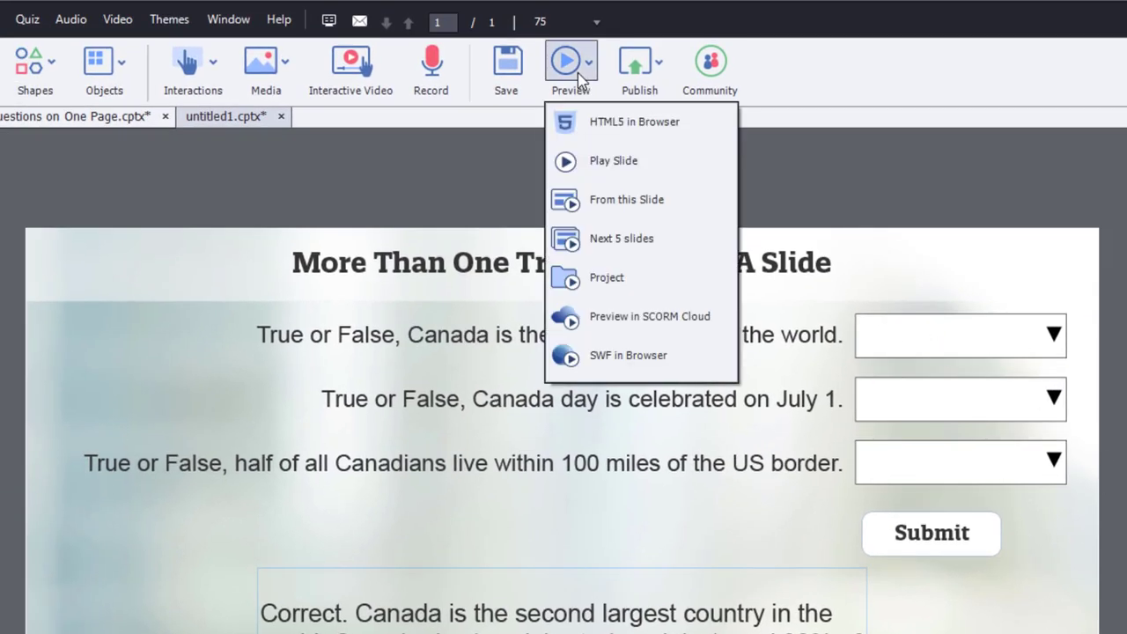
pyautogui.click(583, 124)
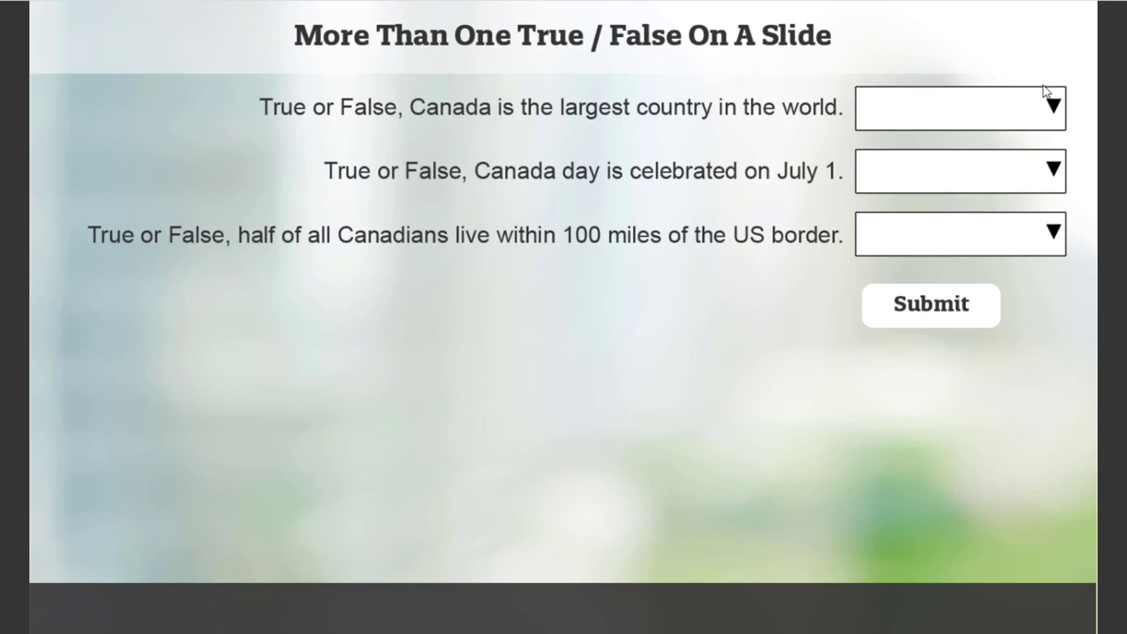
pyautogui.click(993, 106)
pyautogui.click(992, 105)
pyautogui.click(1008, 182)
pyautogui.click(1009, 183)
pyautogui.click(1012, 230)
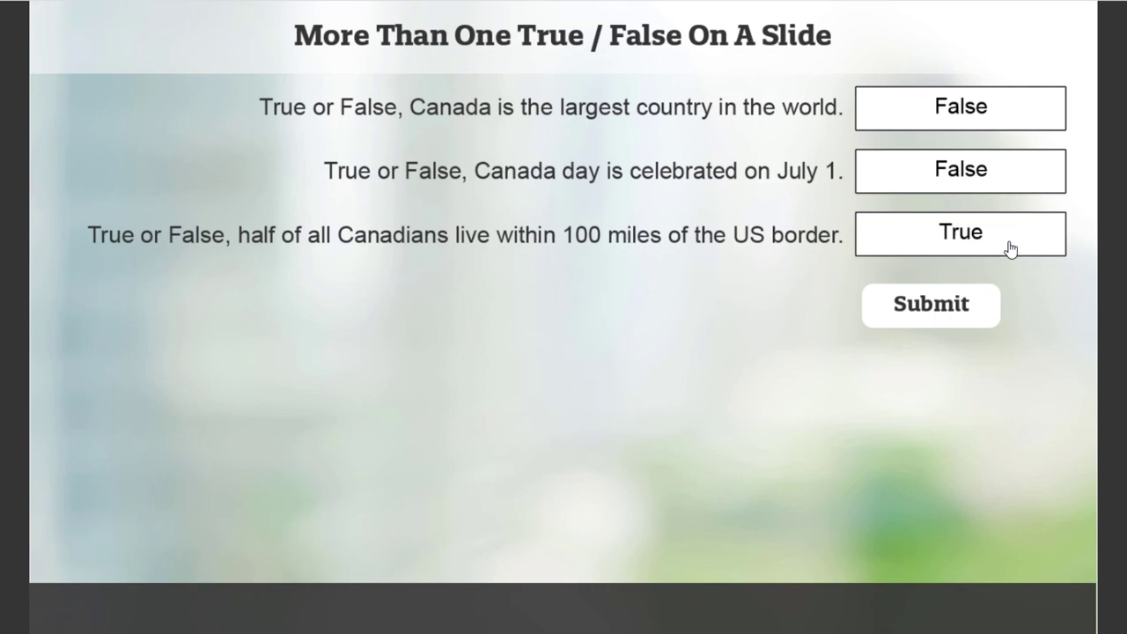
pyautogui.click(1010, 249)
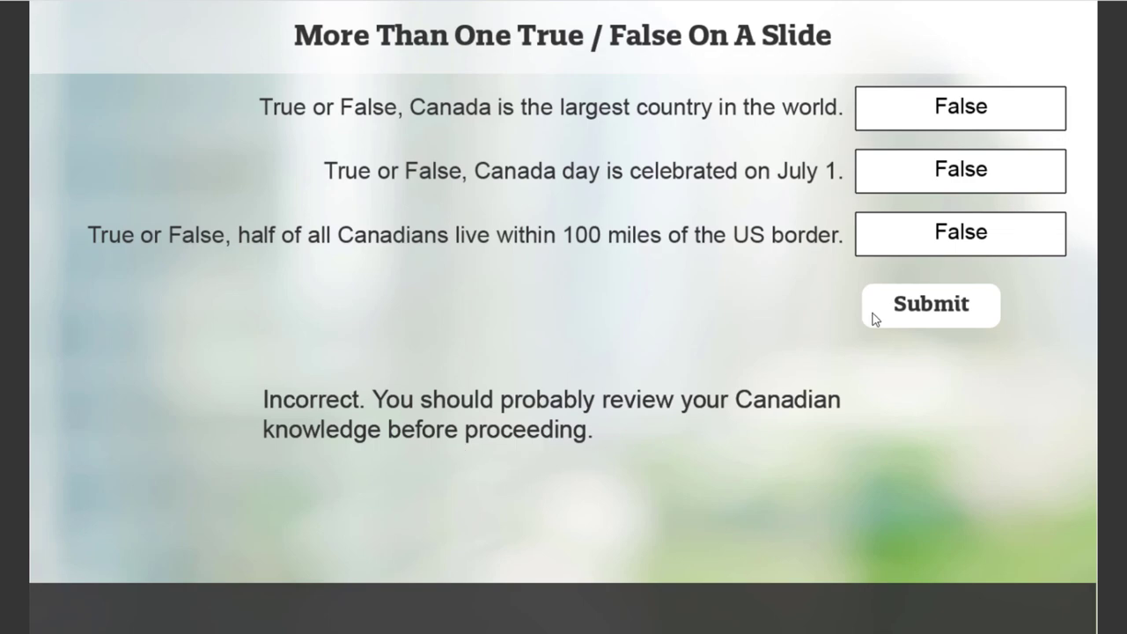
pyautogui.click(968, 111)
pyautogui.click(976, 112)
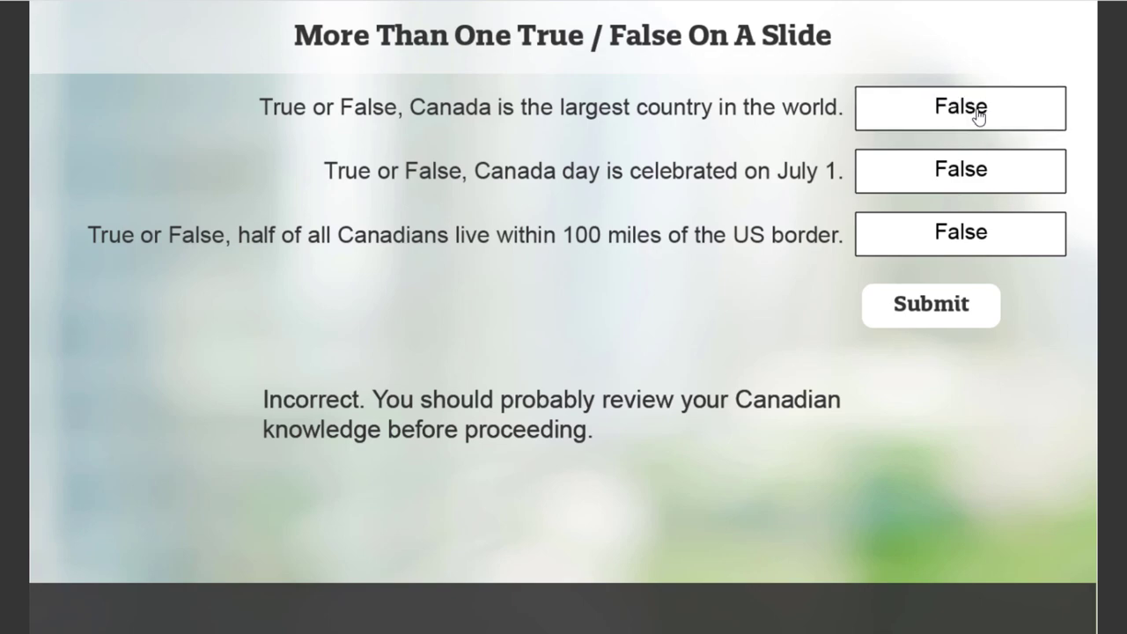